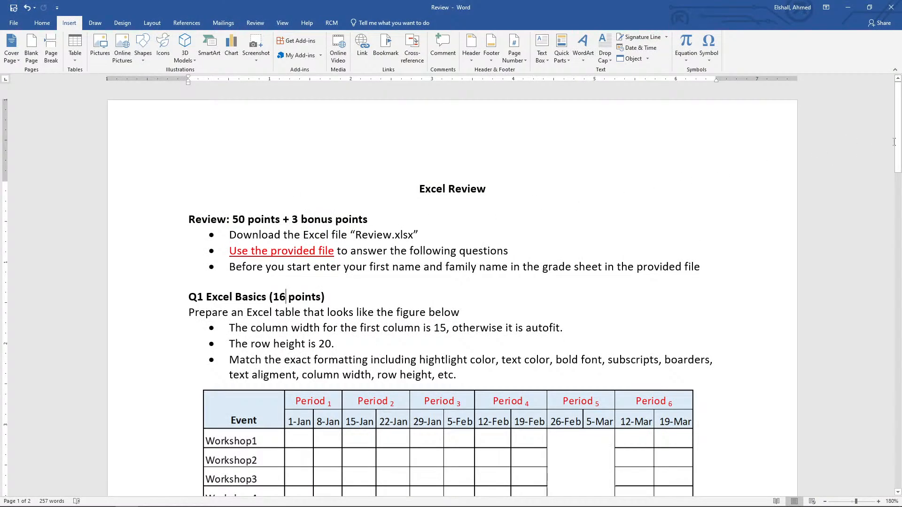
Review the Word document's general instructions and the Q1 Excel Basics requirements with its reference table, glancing at the Excel workbook.
{"action": "left_click_drag", "start_coordinate": [898, 142], "coordinate": [898, 183]}
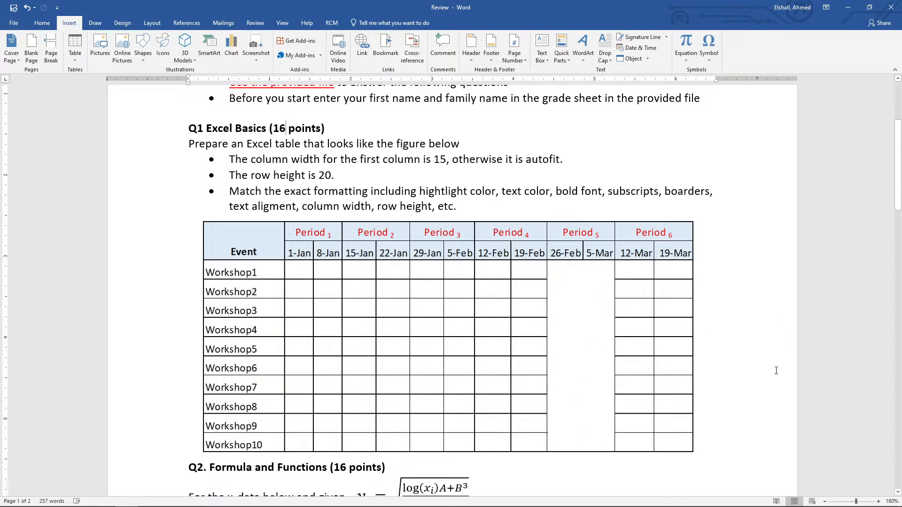
{"action": "left_click", "coordinate": [148, 498]}
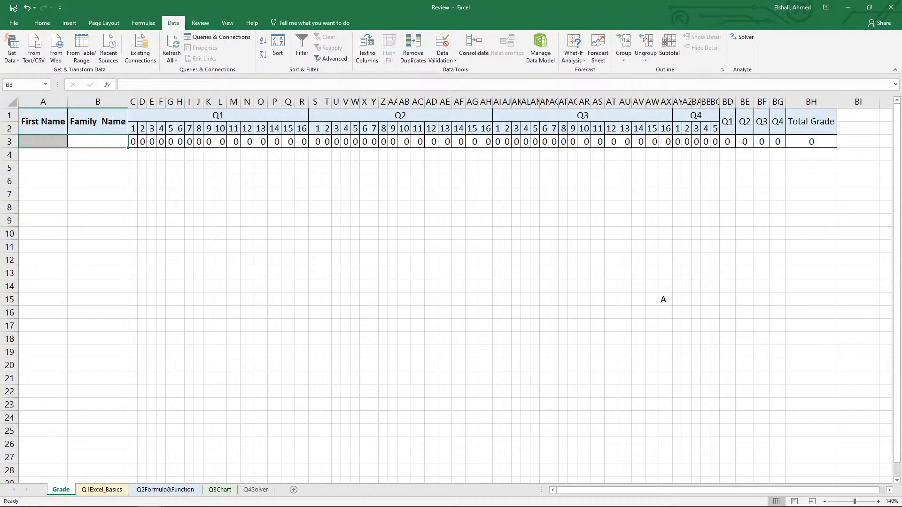
{"action": "key", "text": "alt+Tab"}
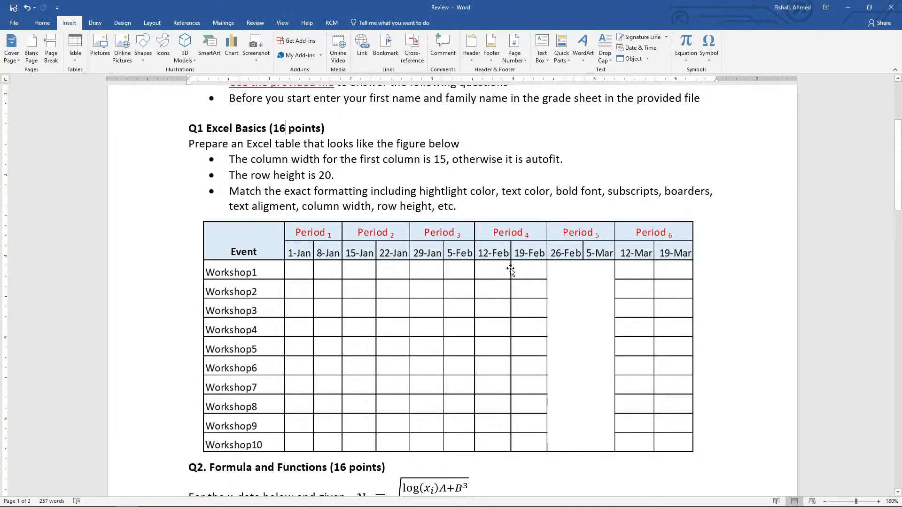
{"action": "scroll", "coordinate": [510, 268], "scroll_direction": "up", "scroll_amount": 3}
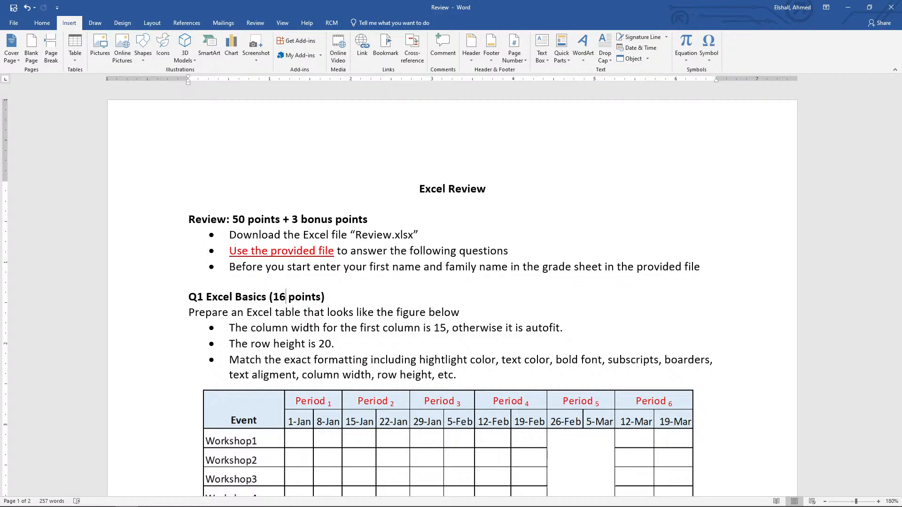
Switch to the Excel workbook and enter the first name in A3 and the family name in B3 of the Grade sheet.
{"action": "key", "text": "alt+Tab"}
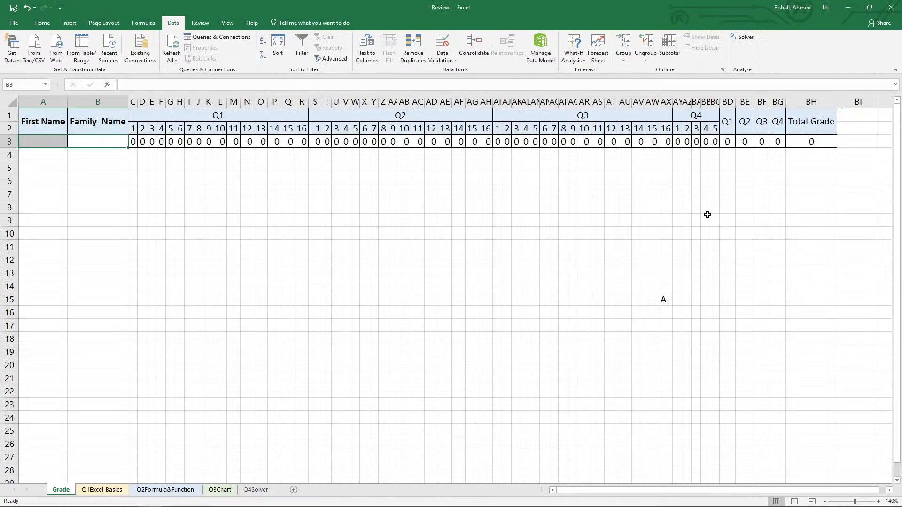
{"action": "left_click", "coordinate": [65, 143]}
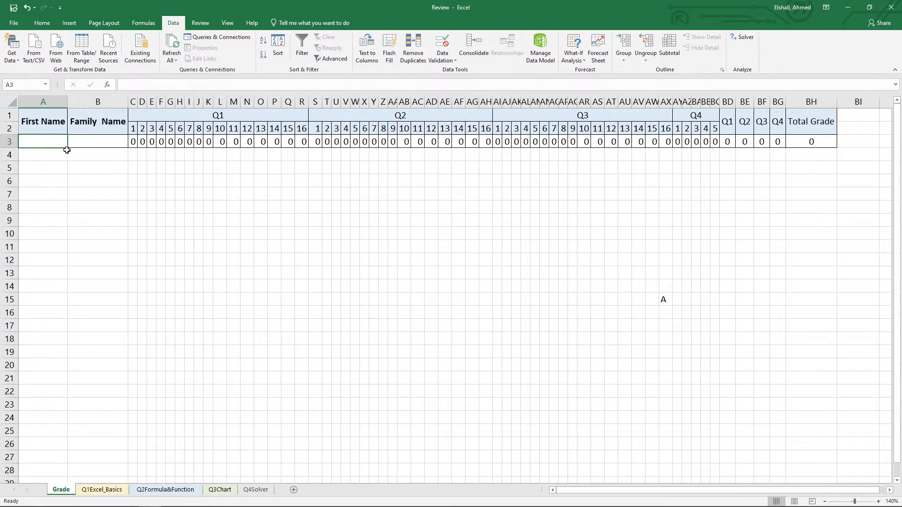
{"action": "type", "text": "A"}
{"action": "key", "text": "Tab"}
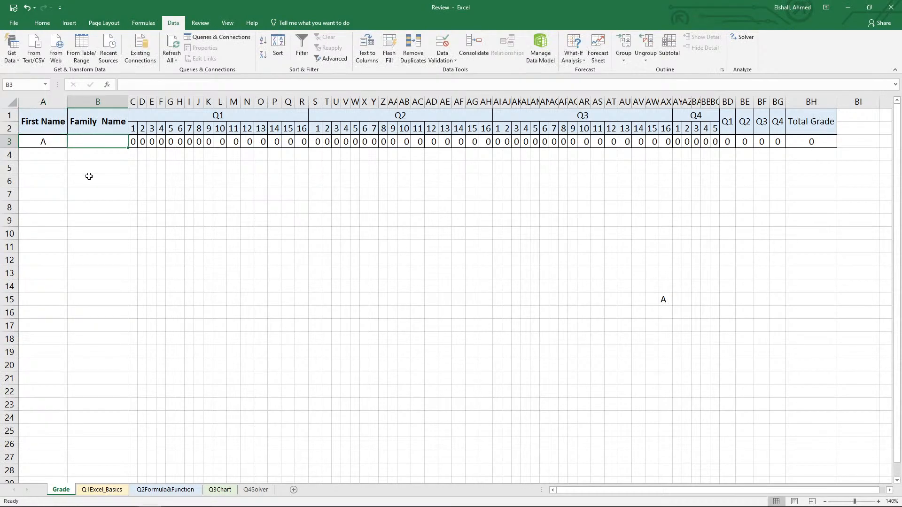
{"action": "type", "text": "BC"}
{"action": "key", "text": "Return"}
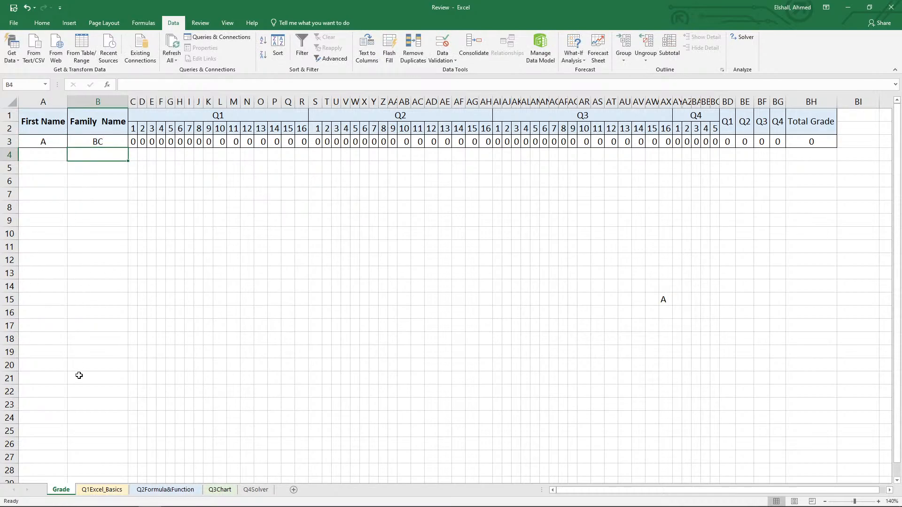
On the Q1Excel_Basics sheet, move the reference table picture to columns B–M from about row 13 down, and enter "Event" in A1.
{"action": "left_click", "coordinate": [104, 489]}
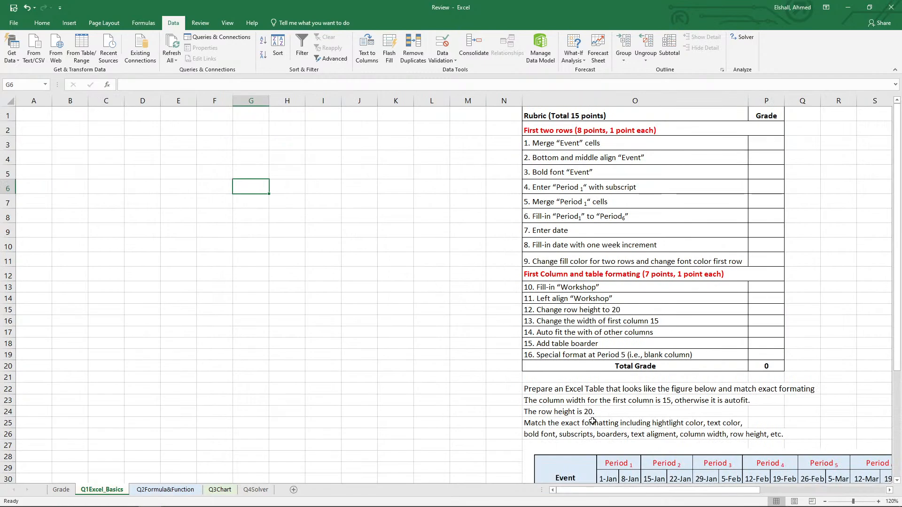
{"action": "left_click_drag", "start_coordinate": [613, 465], "coordinate": [142, 304]}
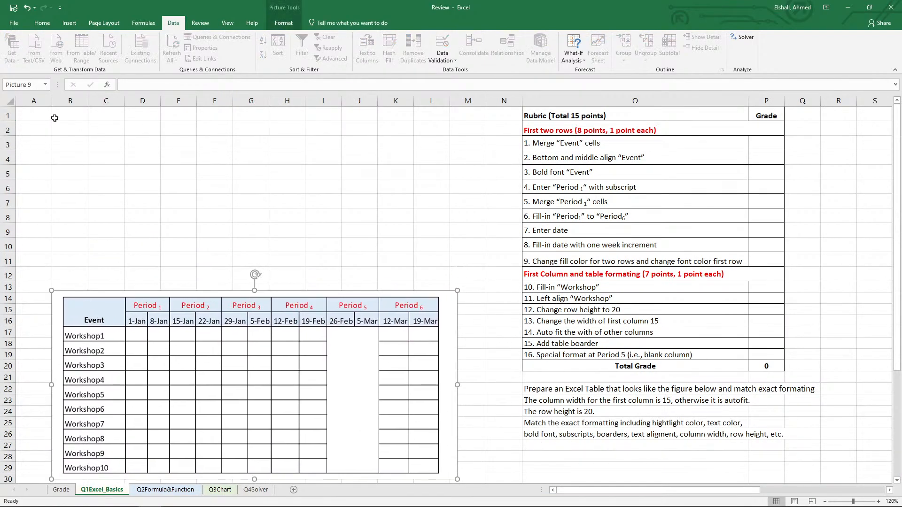
{"action": "left_click", "coordinate": [45, 114]}
{"action": "type", "text": "Event"}
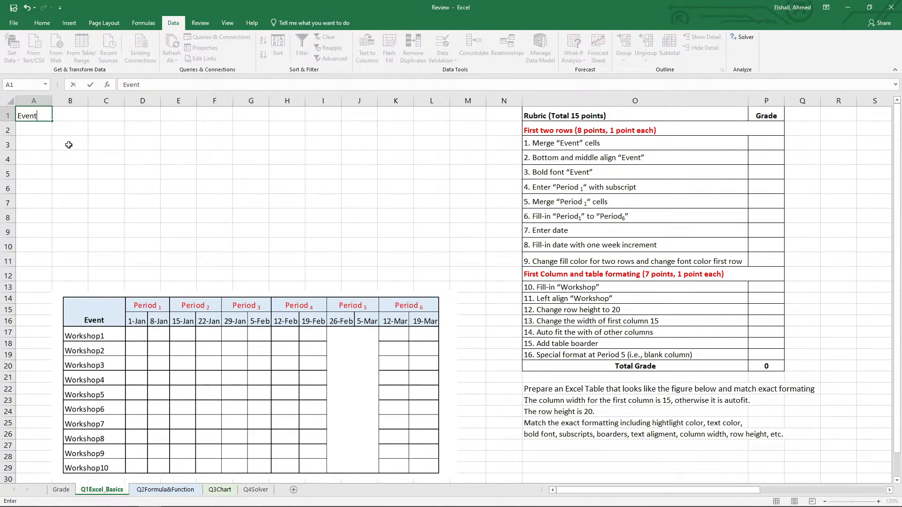
{"action": "key", "text": "Return"}
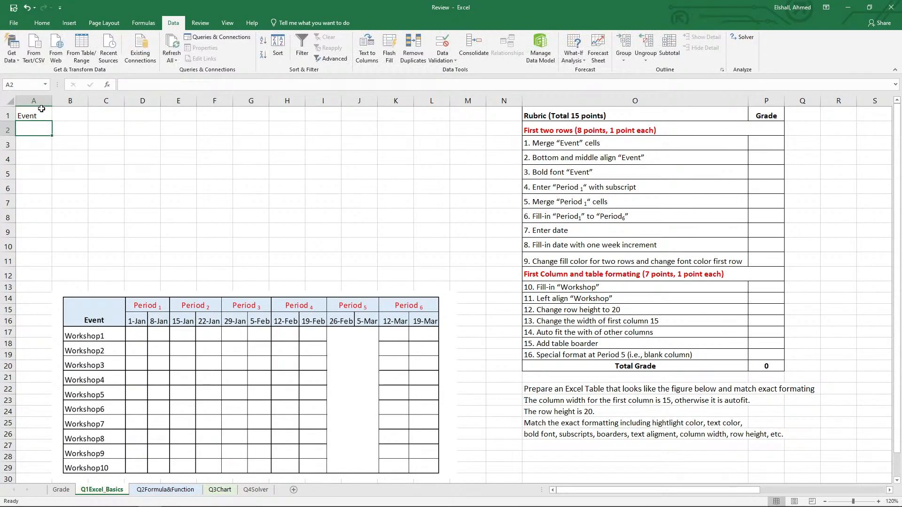
Merge and center cells A1:A2 holding the "Event" header.
{"action": "left_click_drag", "start_coordinate": [41, 110], "coordinate": [39, 123]}
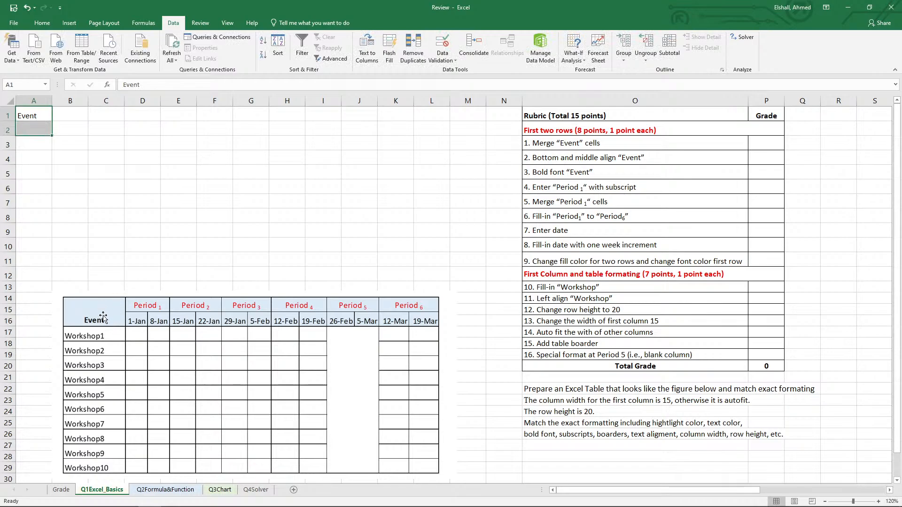
{"action": "left_click", "coordinate": [41, 23]}
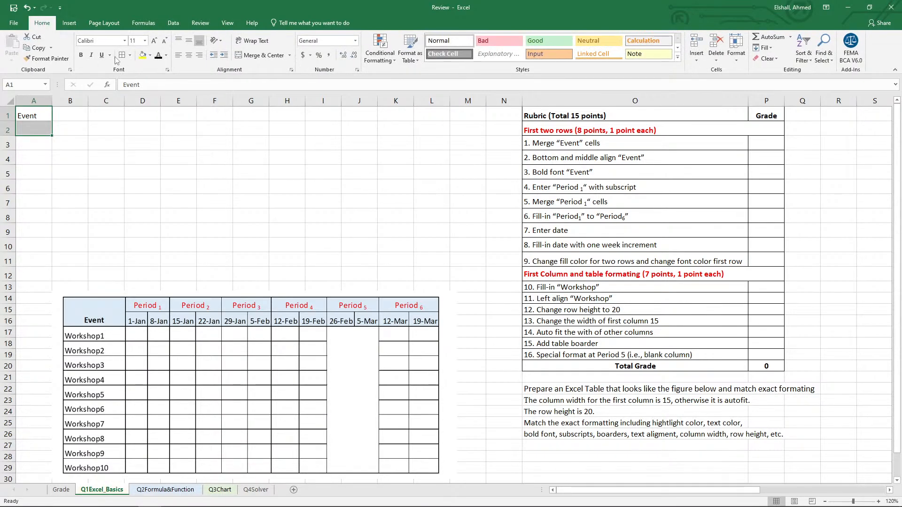
{"action": "left_click", "coordinate": [271, 58]}
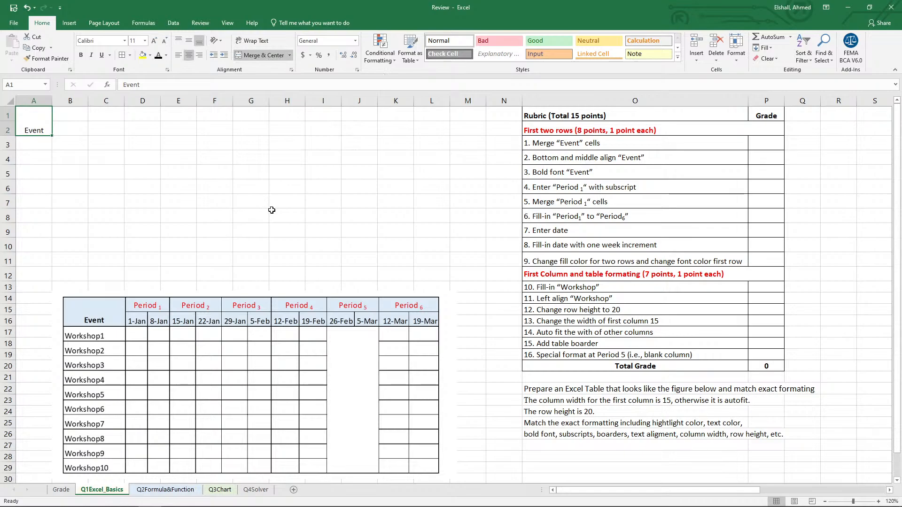
Enter "Period1" in B1 and format its digit 1 as a subscript.
{"action": "left_click", "coordinate": [84, 115]}
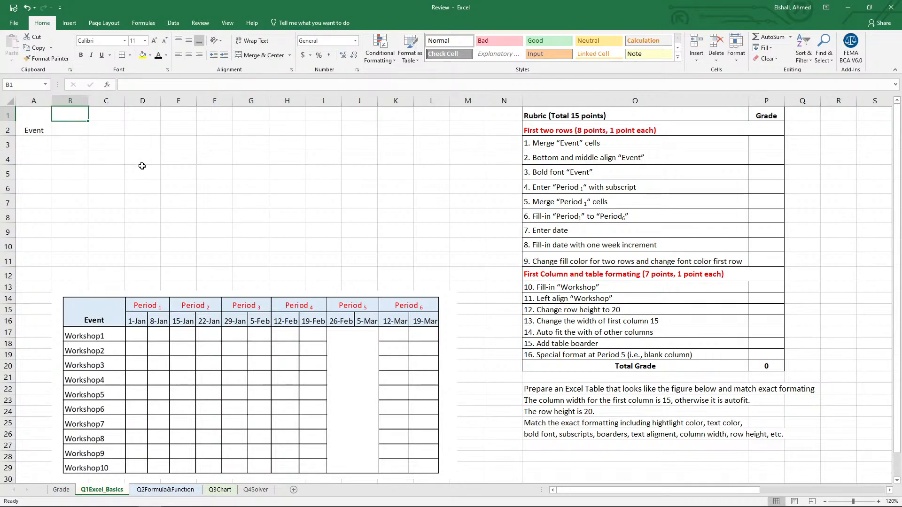
{"action": "type", "text": "Period"}
{"action": "left_click", "coordinate": [172, 83]}
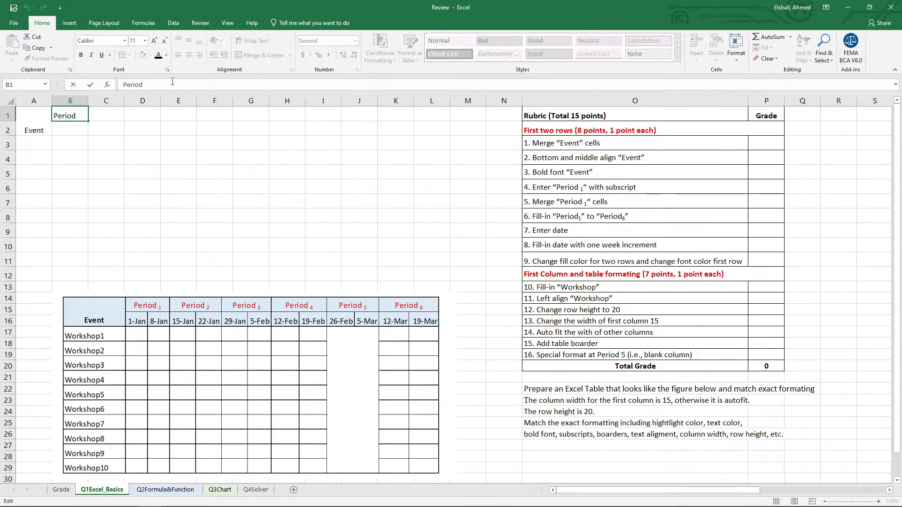
{"action": "key", "text": "ctrl+Return"}
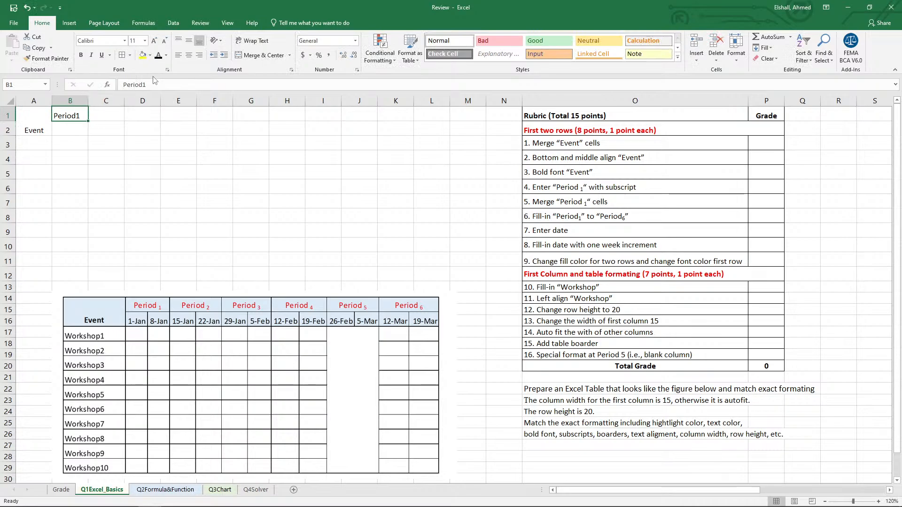
{"action": "left_click_drag", "start_coordinate": [147, 84], "coordinate": [143, 84]}
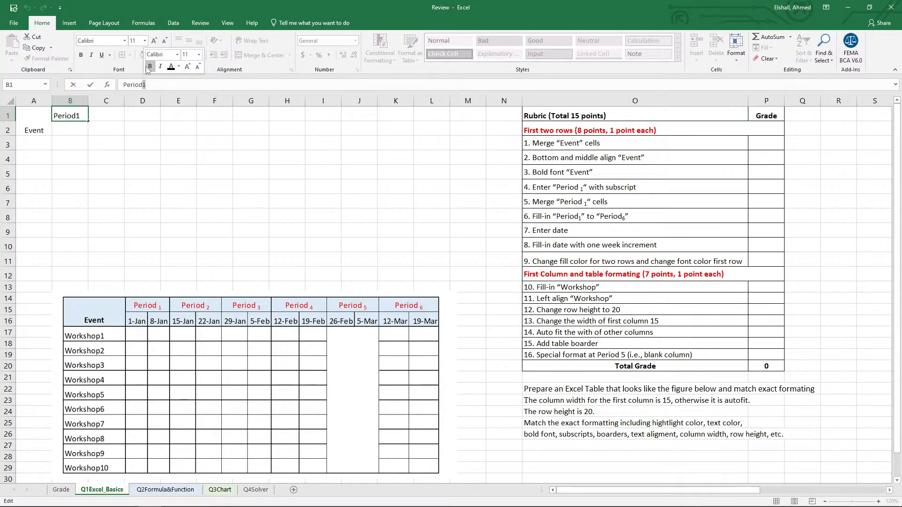
{"action": "left_click", "coordinate": [167, 69]}
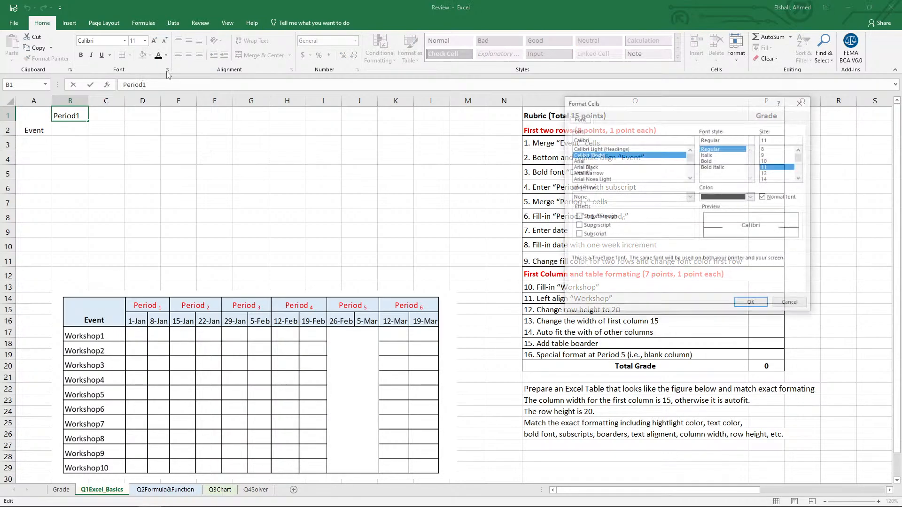
{"action": "left_click", "coordinate": [587, 235]}
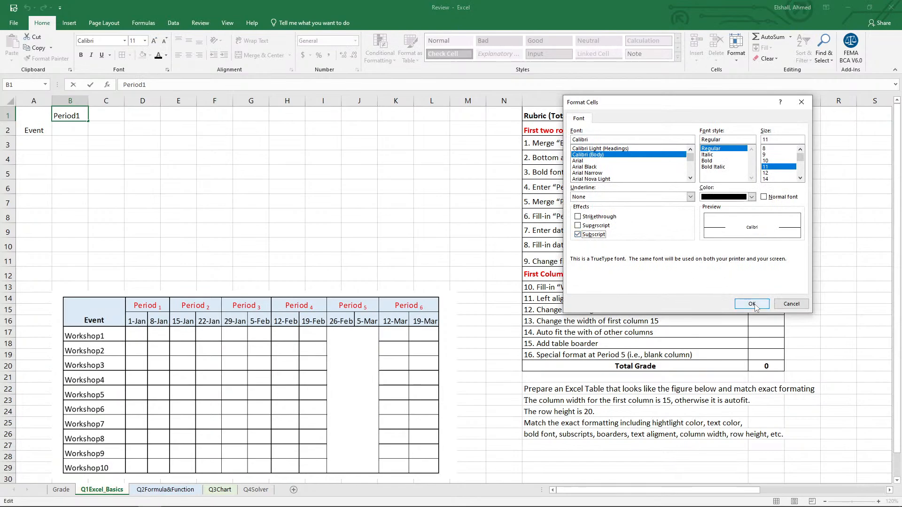
{"action": "left_click", "coordinate": [741, 299]}
{"action": "key", "text": "Return"}
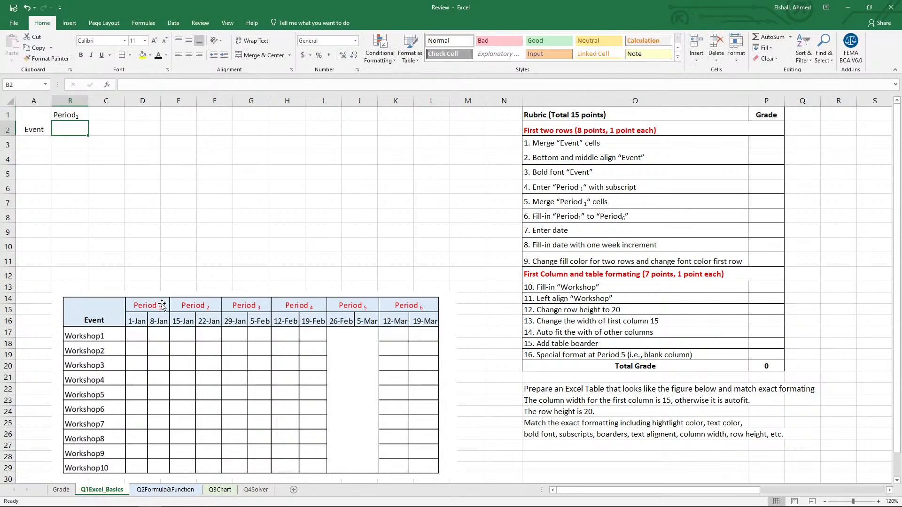
Merge and center B1:C1, and fill the Period header across to M1 to produce Period1 through Period6.
{"action": "left_click_drag", "start_coordinate": [66, 115], "coordinate": [117, 114]}
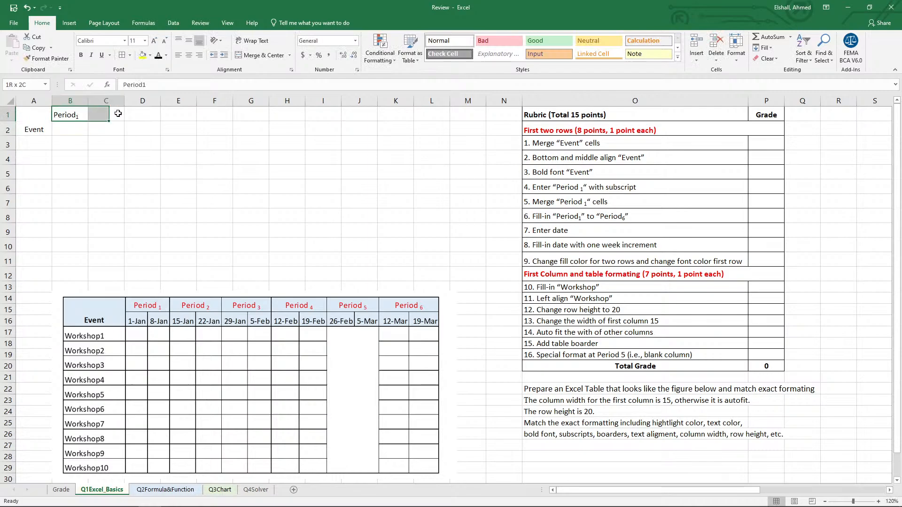
{"action": "left_click", "coordinate": [256, 55]}
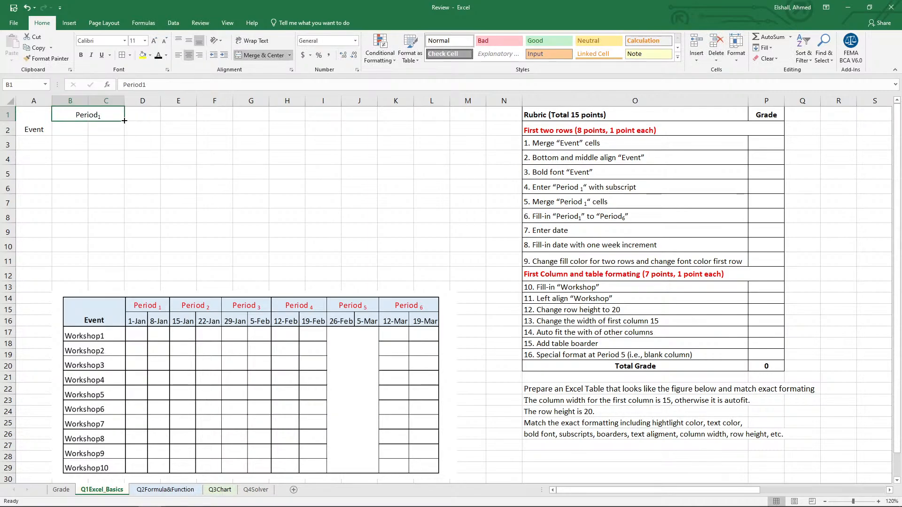
{"action": "left_click_drag", "start_coordinate": [124, 121], "coordinate": [485, 118]}
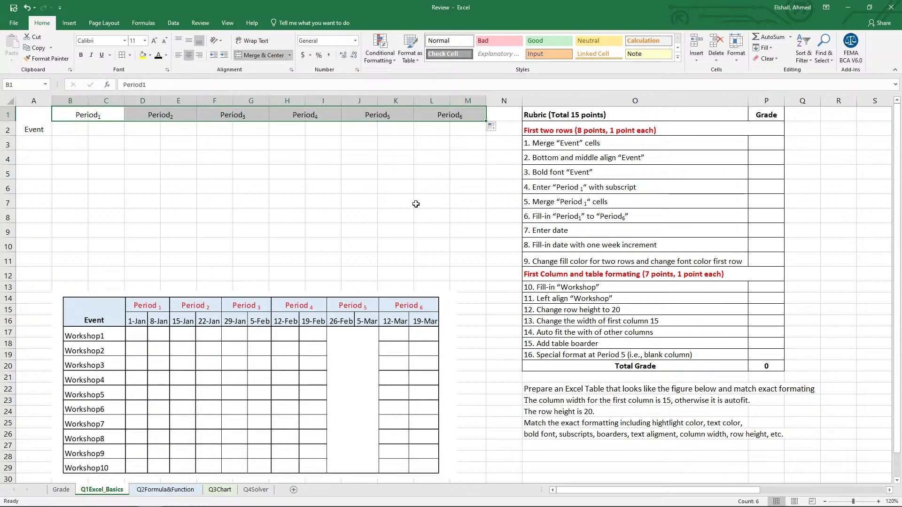
{"action": "left_click", "coordinate": [416, 204]}
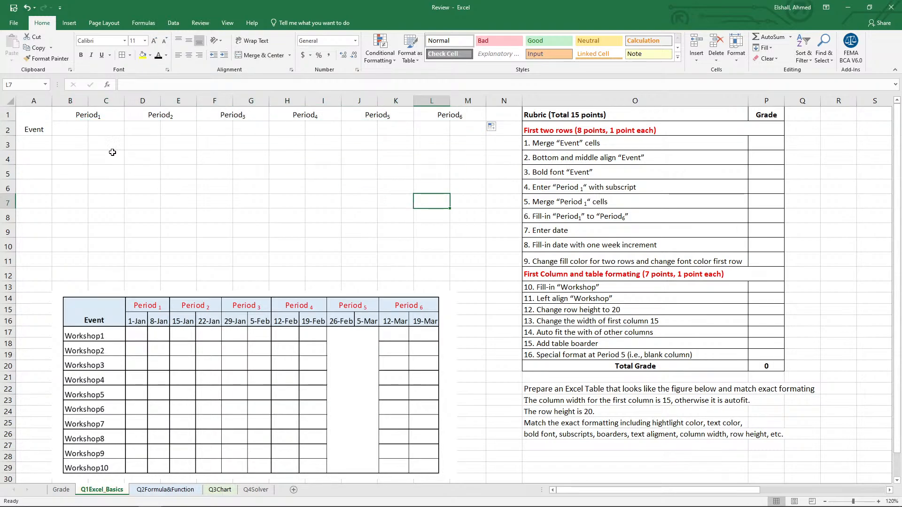
Enter the date 1-Jan in B2 and the formula =B2+7 in C2.
{"action": "left_click", "coordinate": [76, 131]}
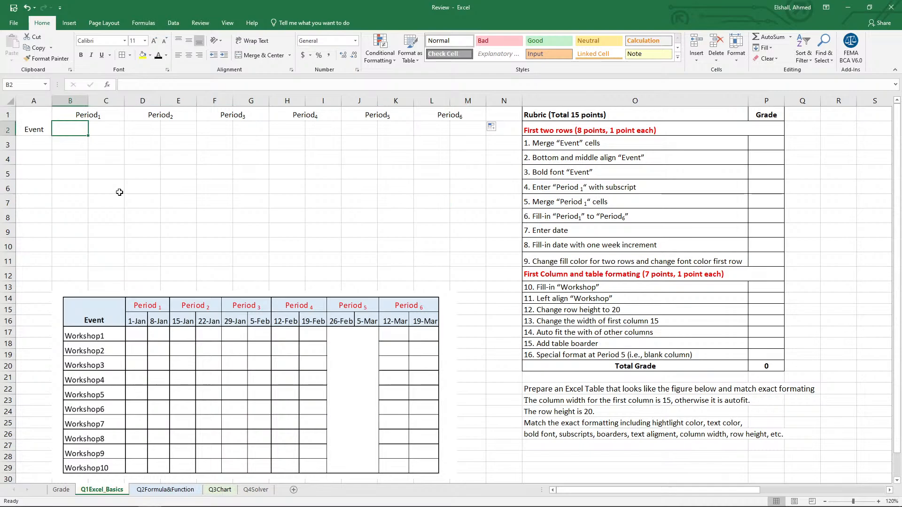
{"action": "type", "text": "1"}
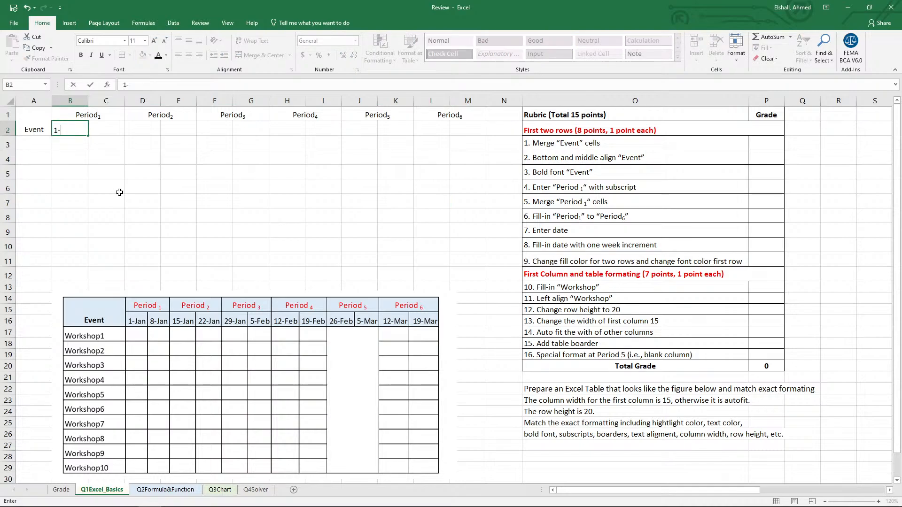
{"action": "type", "text": "-jan"}
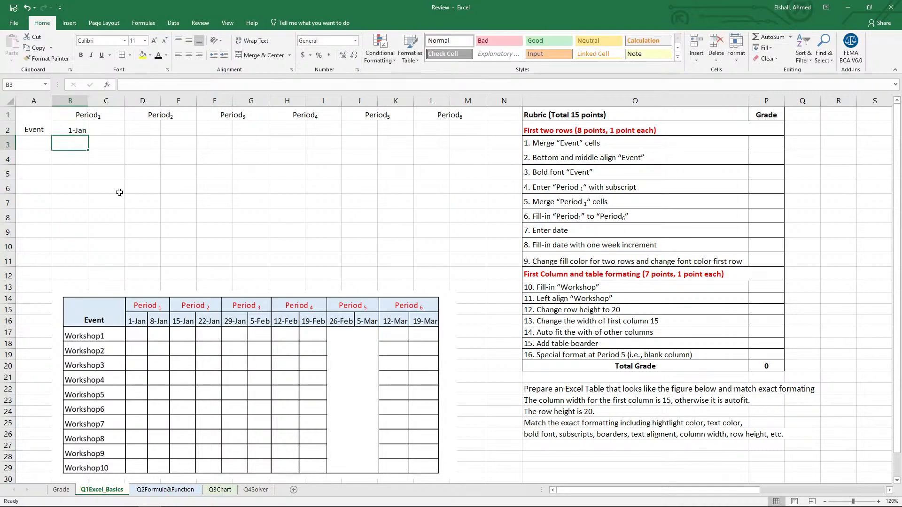
{"action": "key", "text": "Tab"}
{"action": "type", "text": "="}
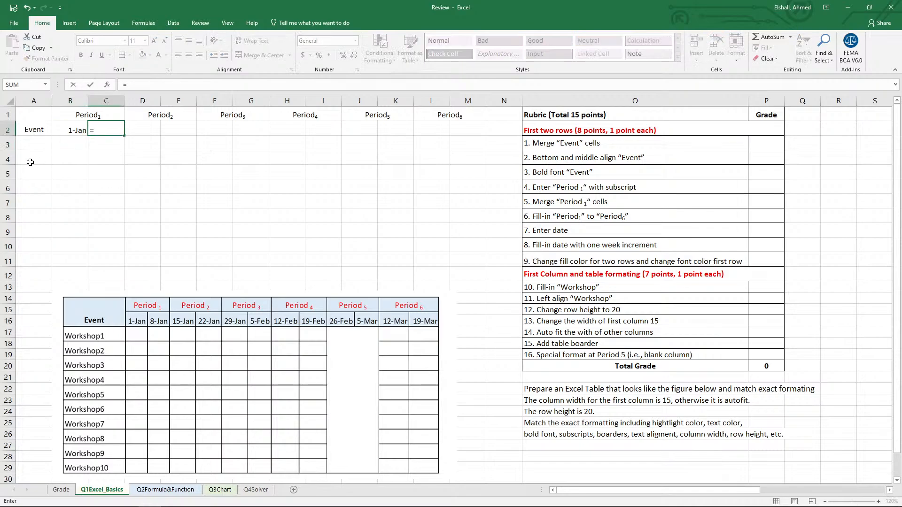
{"action": "left_click", "coordinate": [76, 129]}
{"action": "type", "text": "+"}
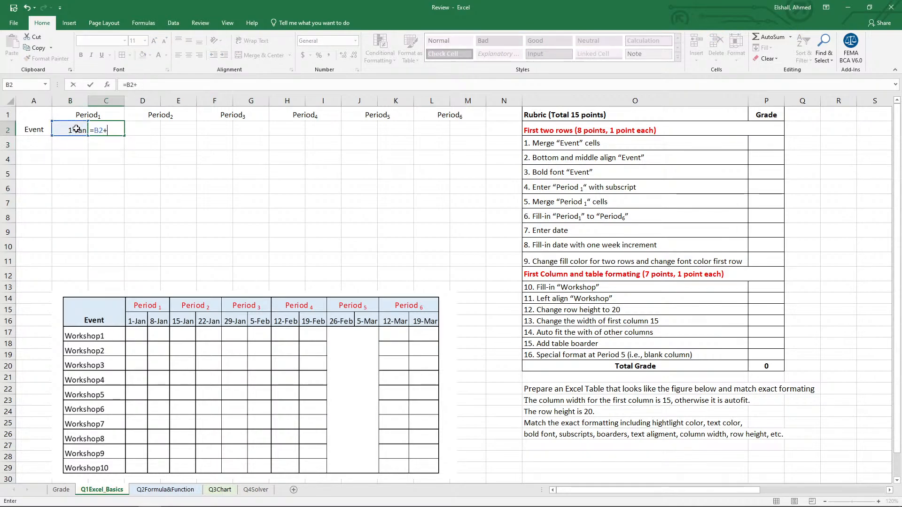
{"action": "type", "text": "7"}
{"action": "key", "text": "Return"}
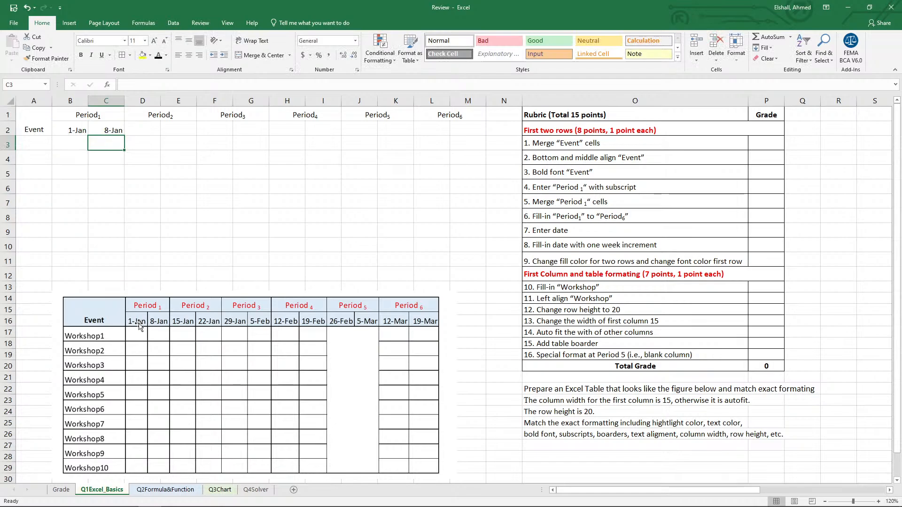
Fill the weekly date formula from C2 across to M2.
{"action": "left_click_drag", "start_coordinate": [90, 130], "coordinate": [485, 139]}
{"action": "left_click", "coordinate": [109, 129]}
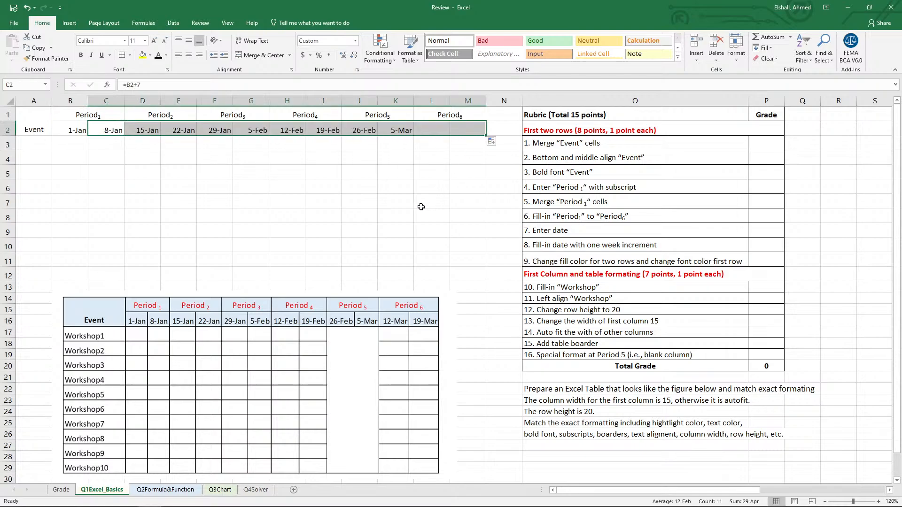
{"action": "left_click", "coordinate": [394, 205]}
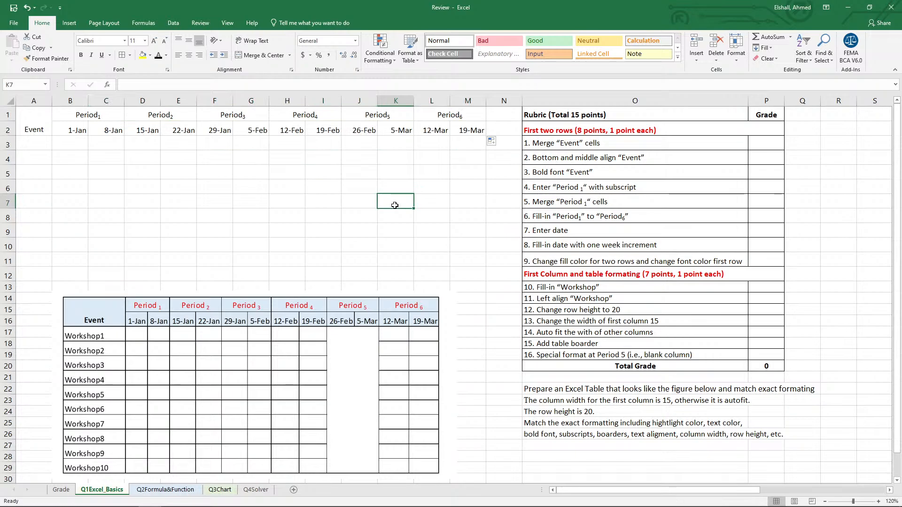
Make the Event header bold and set the font color of the Period1 to Period6 headers to red.
{"action": "left_click", "coordinate": [38, 124]}
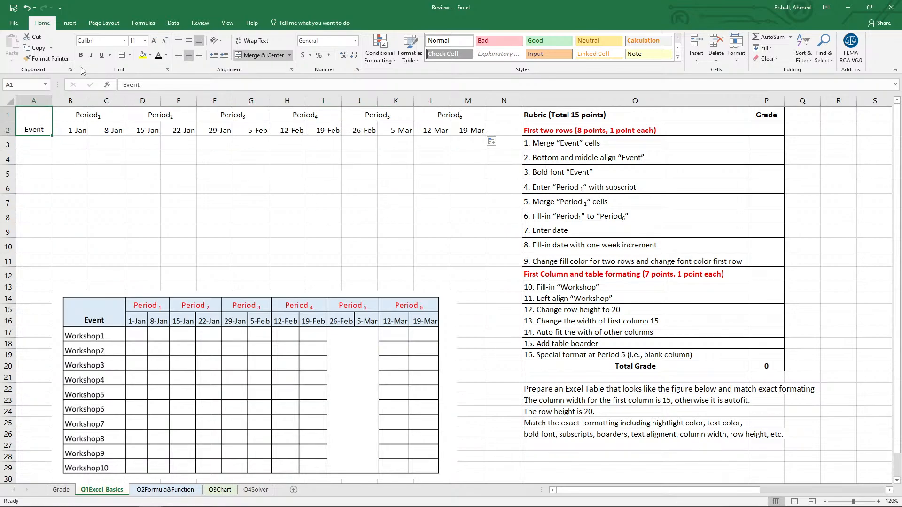
{"action": "left_click", "coordinate": [81, 55]}
{"action": "left_click_drag", "start_coordinate": [90, 114], "coordinate": [470, 114]}
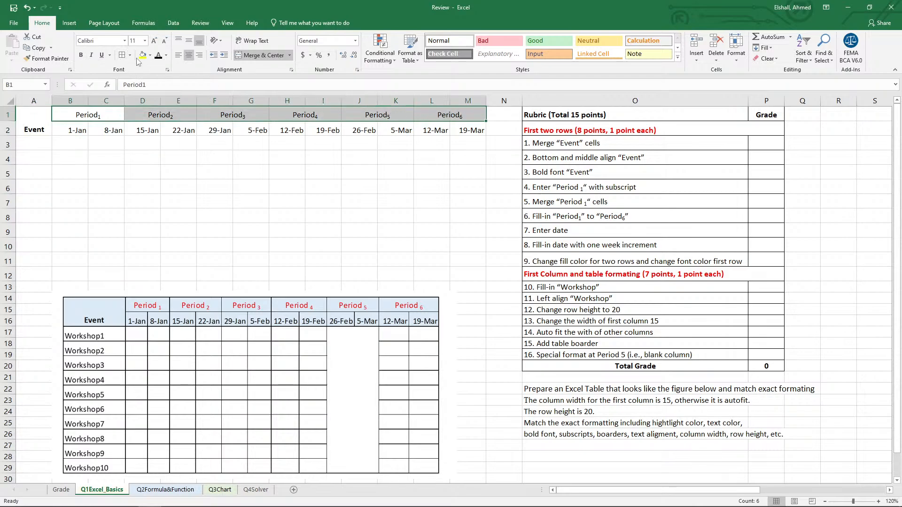
{"action": "left_click", "coordinate": [165, 55]}
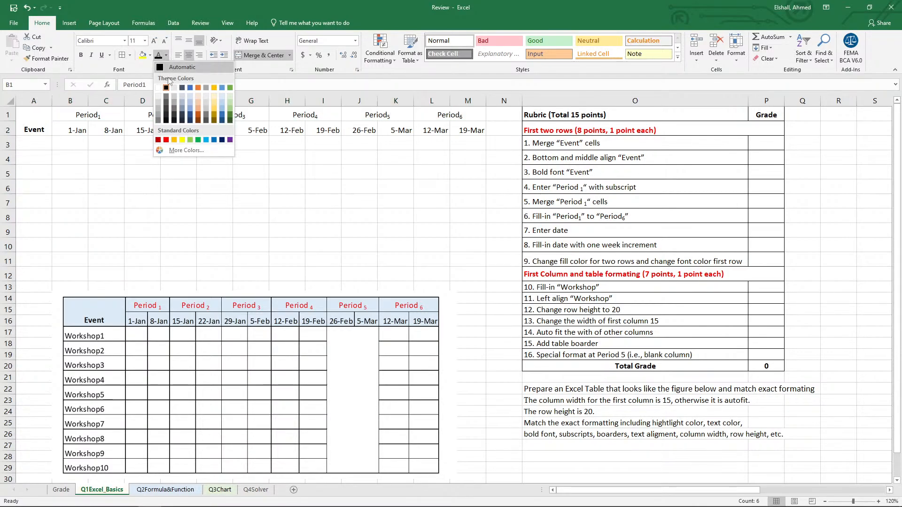
{"action": "left_click", "coordinate": [166, 140]}
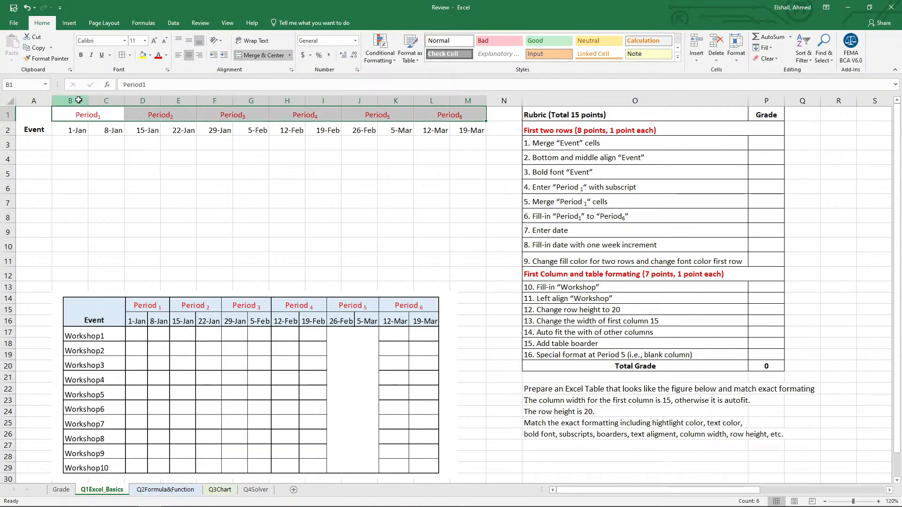
Autofit the widths of columns B through M to their contents.
{"action": "left_click_drag", "start_coordinate": [78, 100], "coordinate": [486, 101]}
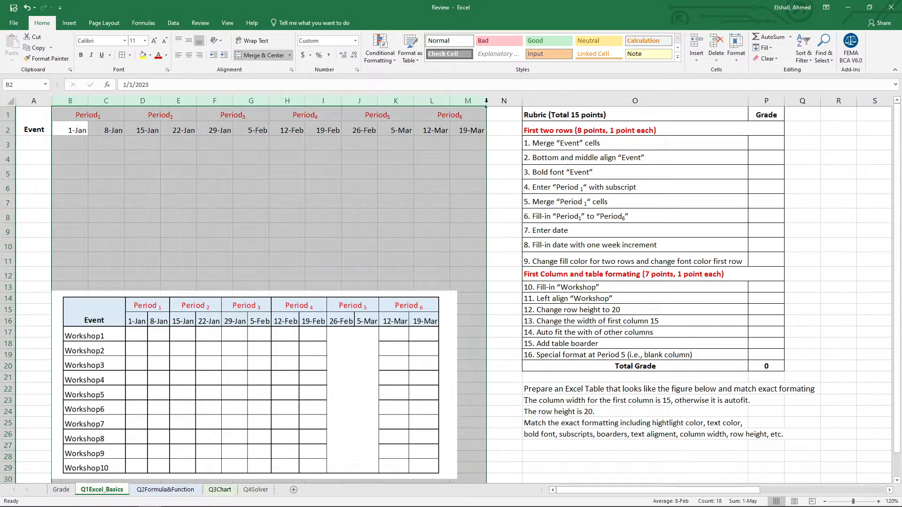
{"action": "double_click", "coordinate": [486, 100]}
{"action": "left_click", "coordinate": [265, 220]}
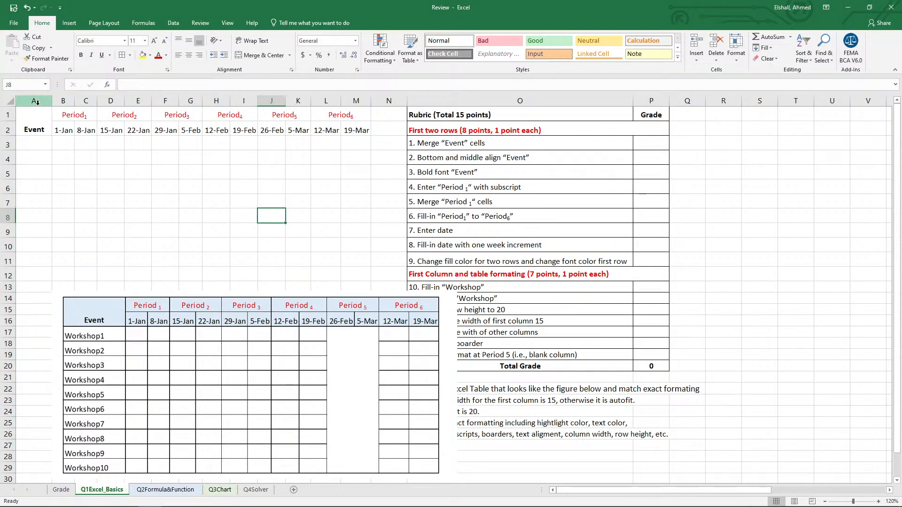
Move the reference picture away from the table's first column and set the width of column A to 15.
{"action": "left_click_drag", "start_coordinate": [282, 316], "coordinate": [449, 481]}
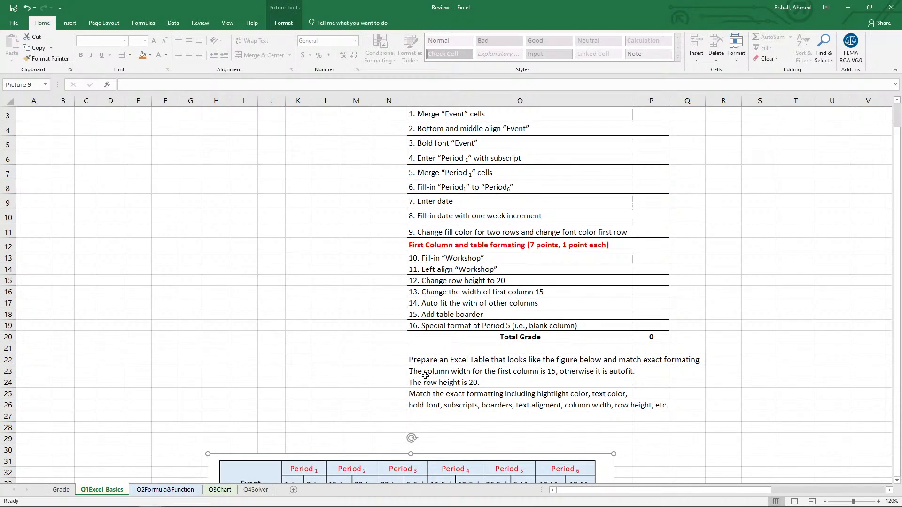
{"action": "left_click", "coordinate": [420, 374]}
{"action": "left_click_drag", "start_coordinate": [383, 469], "coordinate": [417, 408]}
{"action": "left_click_drag", "start_coordinate": [306, 392], "coordinate": [345, 236]}
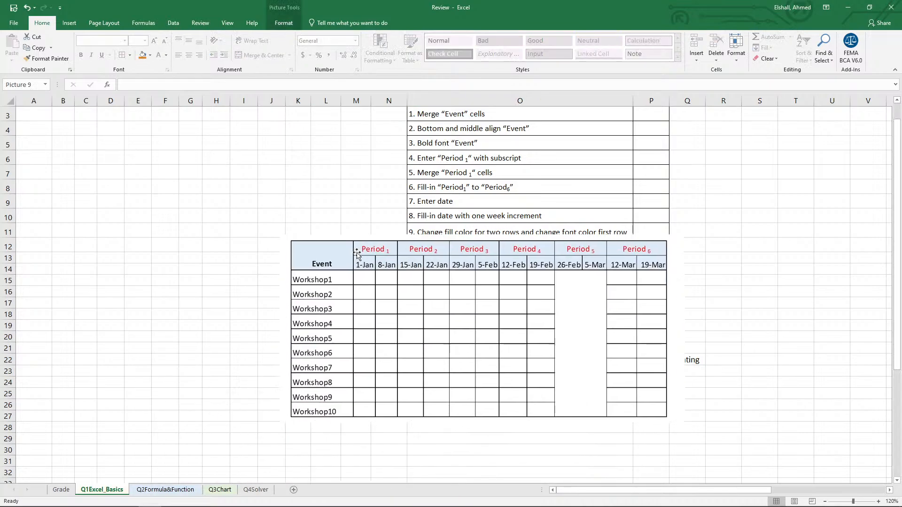
{"action": "scroll", "coordinate": [191, 286], "scroll_direction": "up", "scroll_amount": 1}
{"action": "left_click", "coordinate": [36, 100]}
{"action": "right_click", "coordinate": [36, 100]}
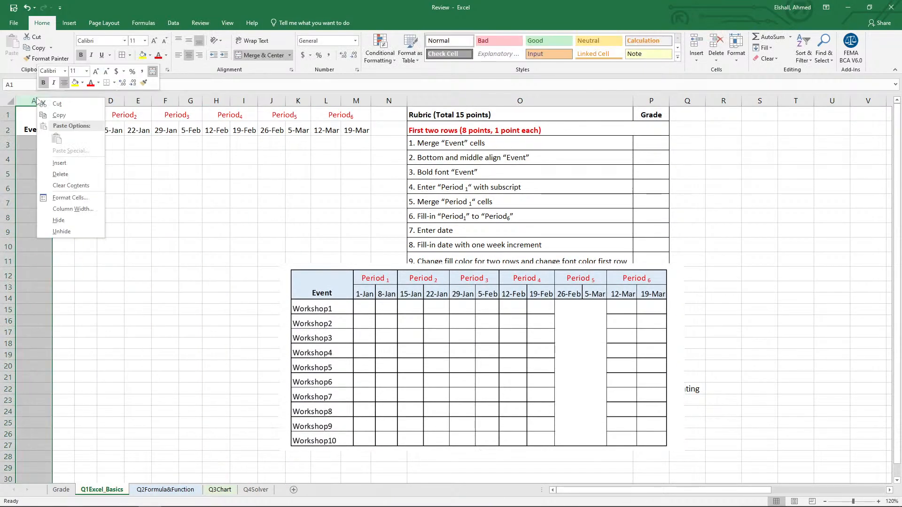
{"action": "left_click", "coordinate": [73, 208]}
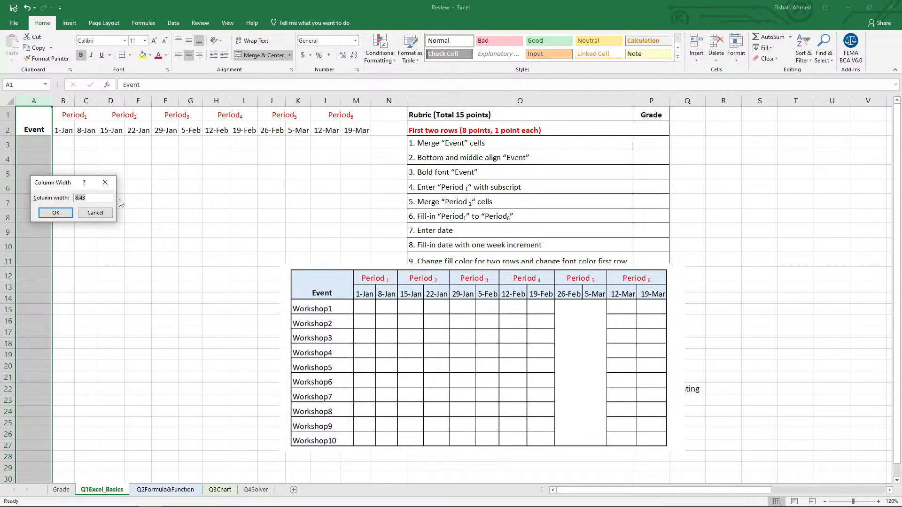
{"action": "left_click", "coordinate": [58, 212]}
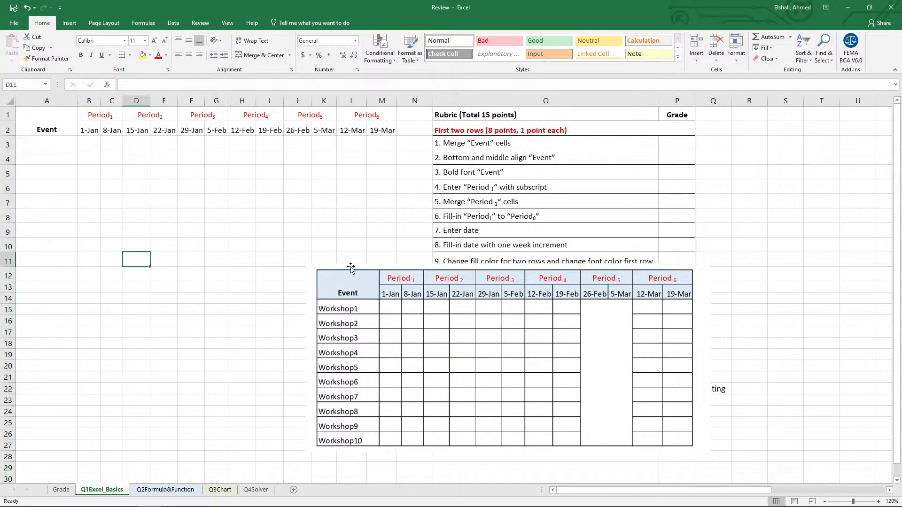
Move the reference picture over beside the rubric text and set the height of rows 3 through 25 to 20.
{"action": "left_click", "coordinate": [426, 277]}
{"action": "left_click_drag", "start_coordinate": [427, 277], "coordinate": [619, 268]}
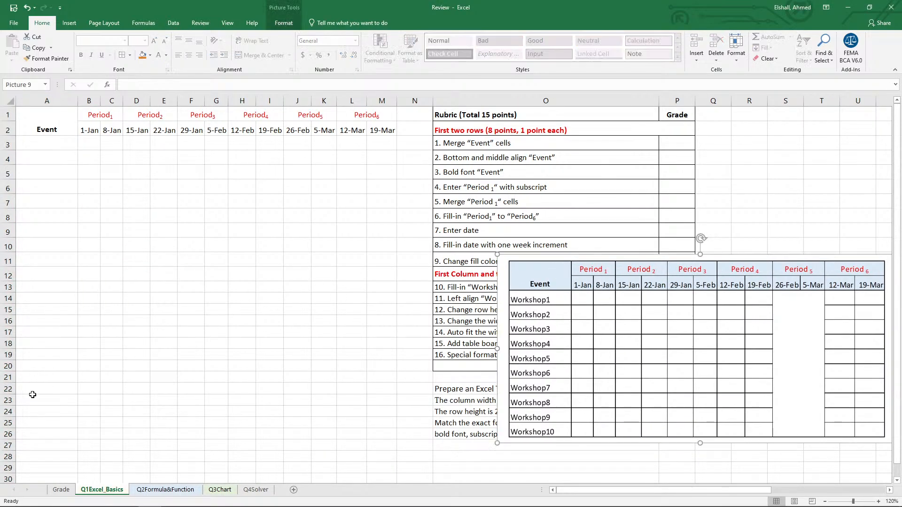
{"action": "left_click_drag", "start_coordinate": [663, 326], "coordinate": [652, 211]}
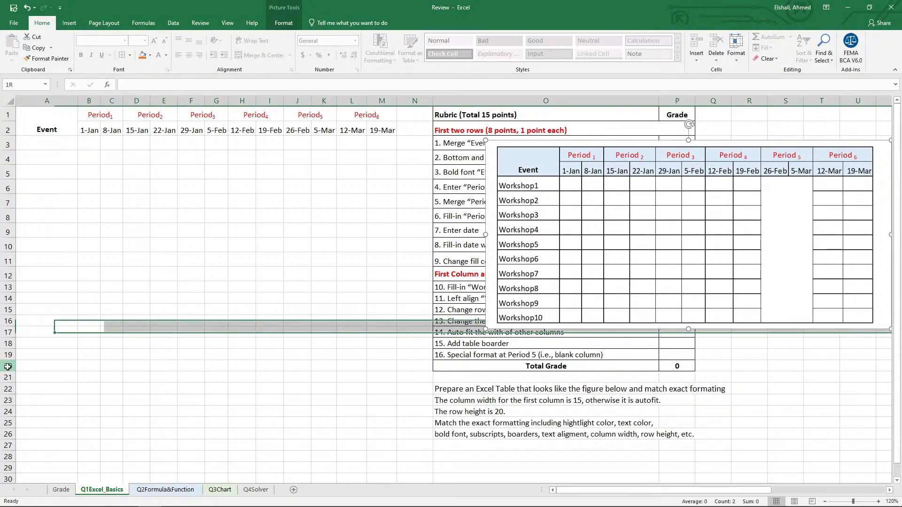
{"action": "left_click_drag", "start_coordinate": [6, 366], "coordinate": [7, 343]}
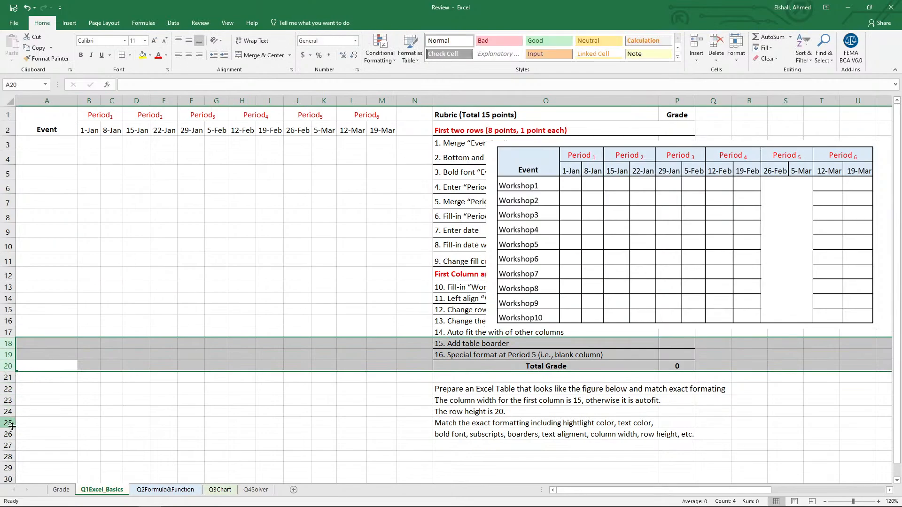
{"action": "left_click_drag", "start_coordinate": [6, 422], "coordinate": [6, 142]}
{"action": "right_click", "coordinate": [10, 144]}
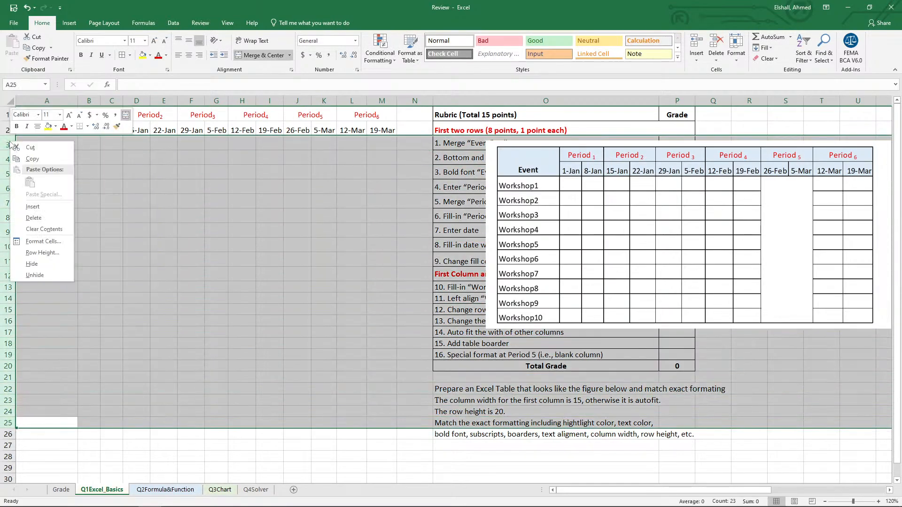
{"action": "left_click", "coordinate": [42, 253]}
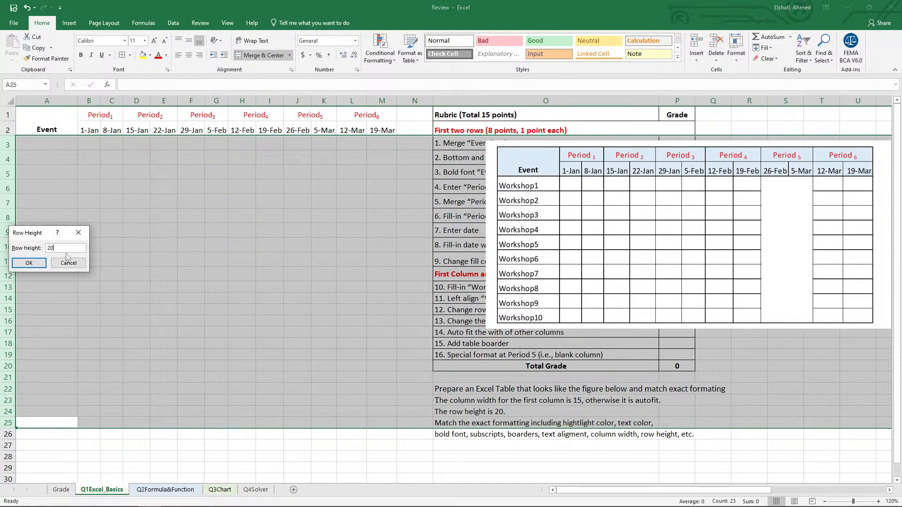
{"action": "left_click", "coordinate": [29, 263]}
{"action": "left_click", "coordinate": [94, 288]}
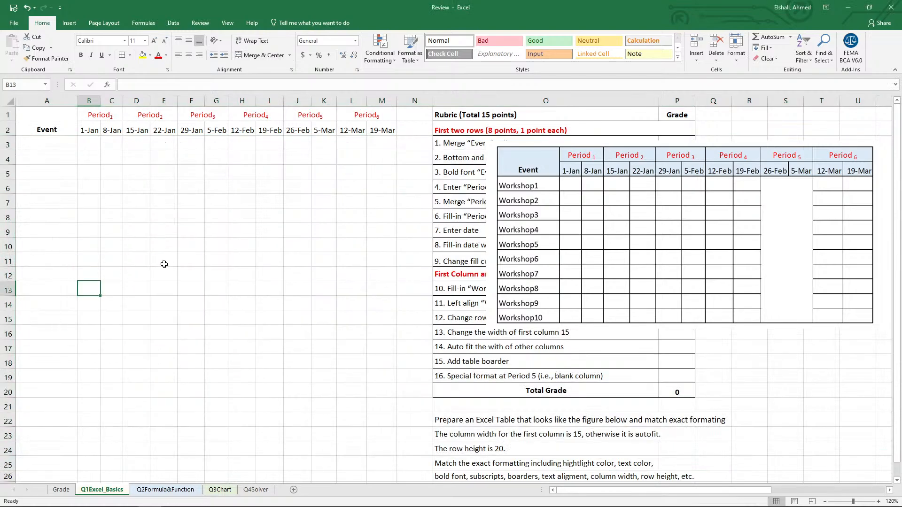
Bring the reference picture closer beneath the headers and fill header rows A1:M2 with the lightest blue theme color.
{"action": "left_click", "coordinate": [230, 253]}
{"action": "left_click_drag", "start_coordinate": [535, 159], "coordinate": [367, 250]}
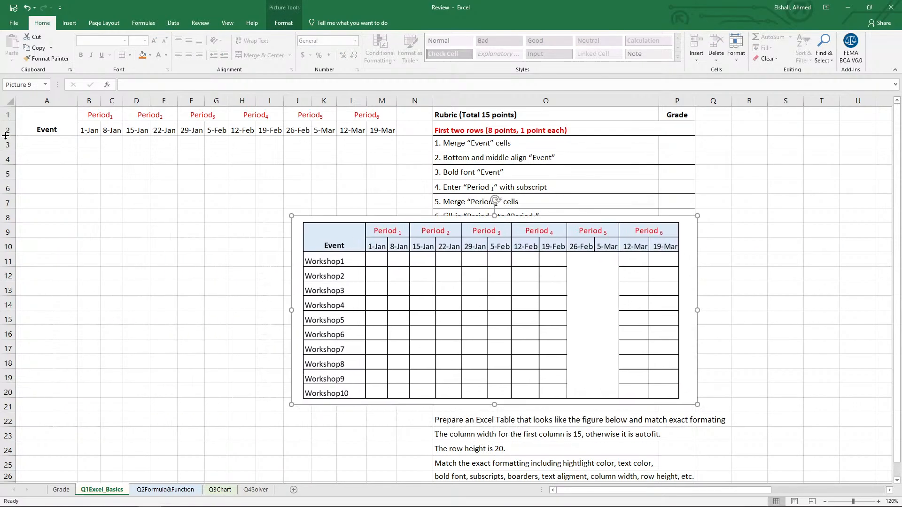
{"action": "left_click_drag", "start_coordinate": [49, 123], "coordinate": [362, 123]}
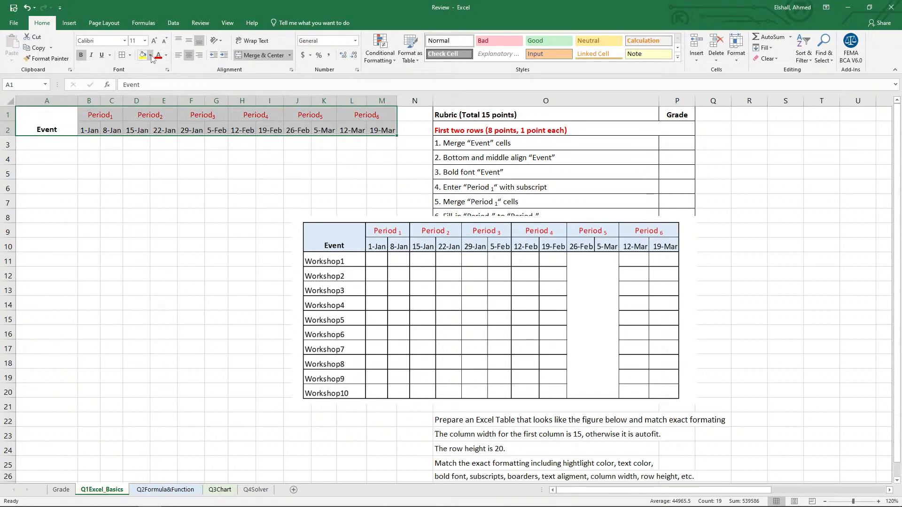
{"action": "left_click", "coordinate": [151, 55]}
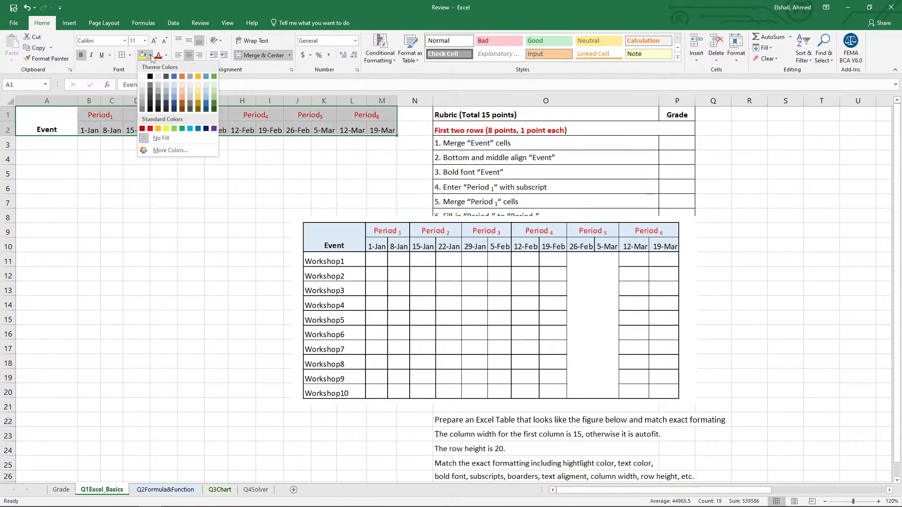
{"action": "left_click", "coordinate": [177, 85]}
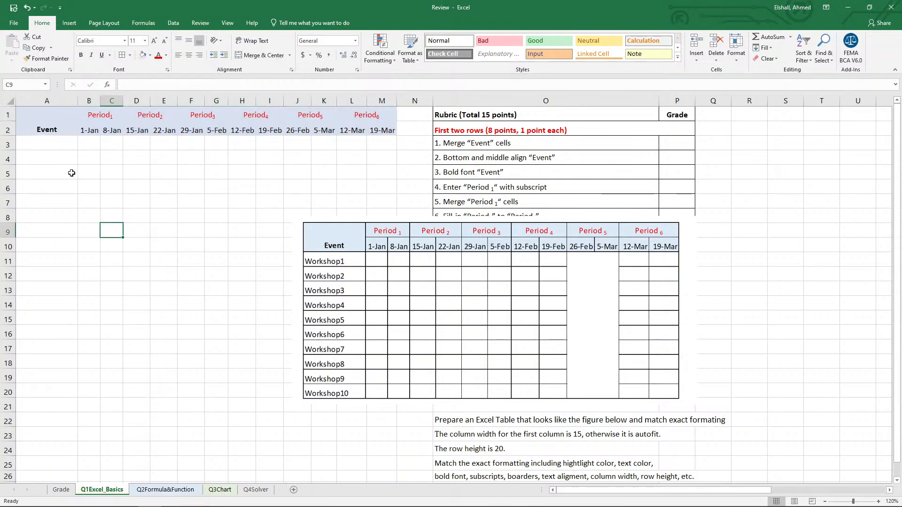
Enter Workshop1 in A3 and fill the series down to A12, ending at Workshop10.
{"action": "left_click", "coordinate": [51, 146]}
{"action": "type", "text": "Workshp1"}
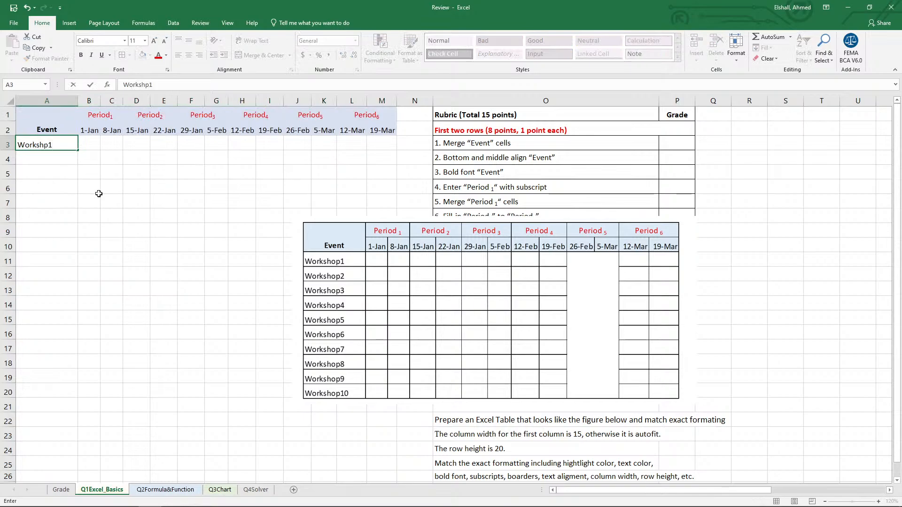
{"action": "key", "text": "Return"}
{"action": "key", "text": "Up"}
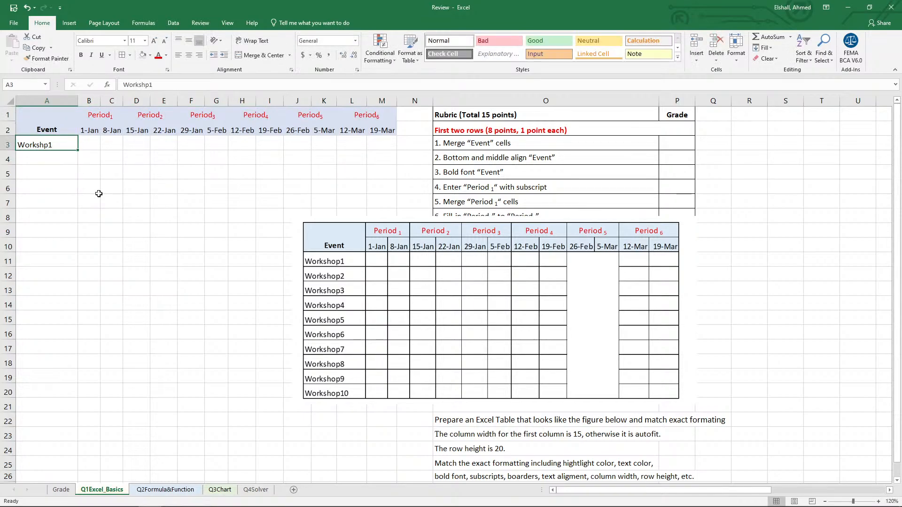
{"action": "type", "text": "Works"}
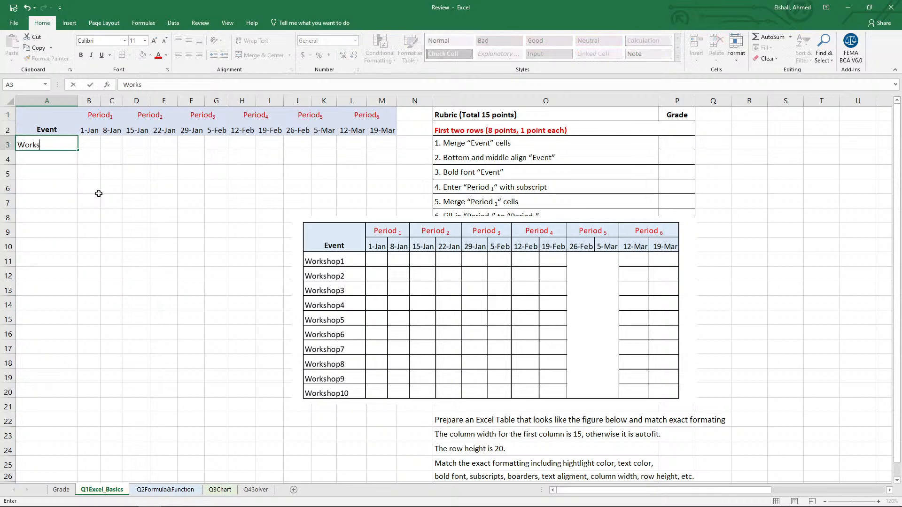
{"action": "type", "text": "hop1"}
{"action": "key", "text": "Return"}
{"action": "key", "text": "Up"}
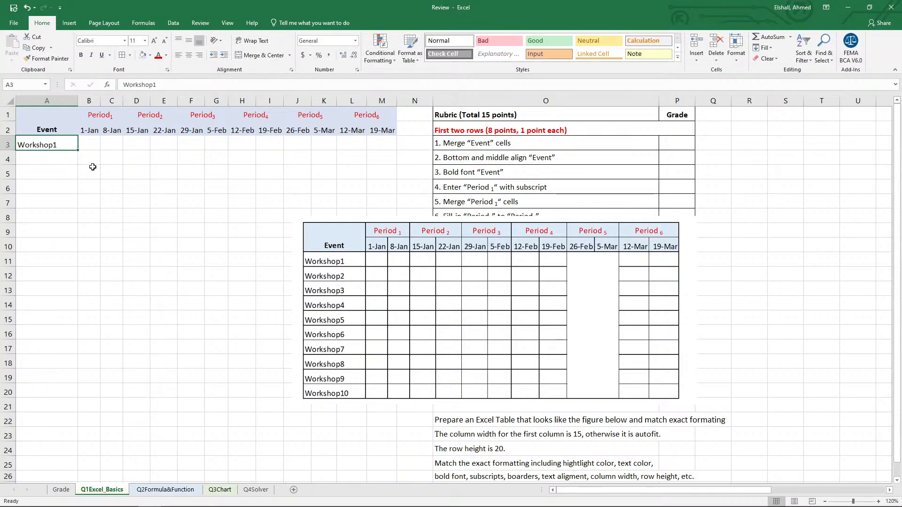
{"action": "left_click_drag", "start_coordinate": [79, 151], "coordinate": [70, 286]}
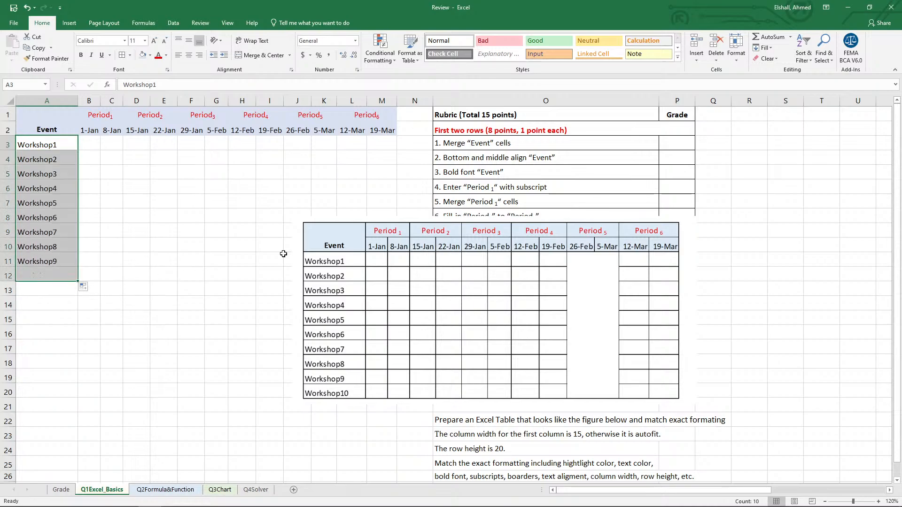
Move the reference picture clear of the table and apply all borders to A1:M12.
{"action": "left_click_drag", "start_coordinate": [401, 248], "coordinate": [507, 192]}
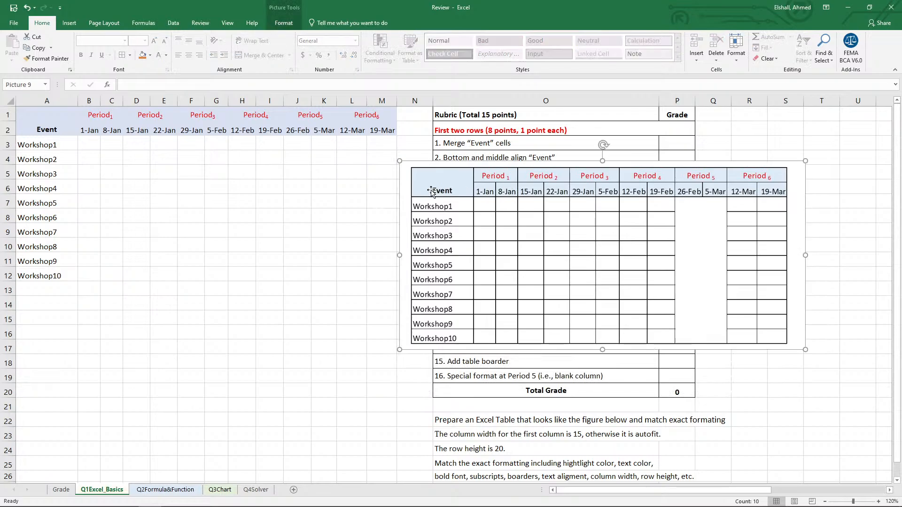
{"action": "left_click", "coordinate": [204, 232]}
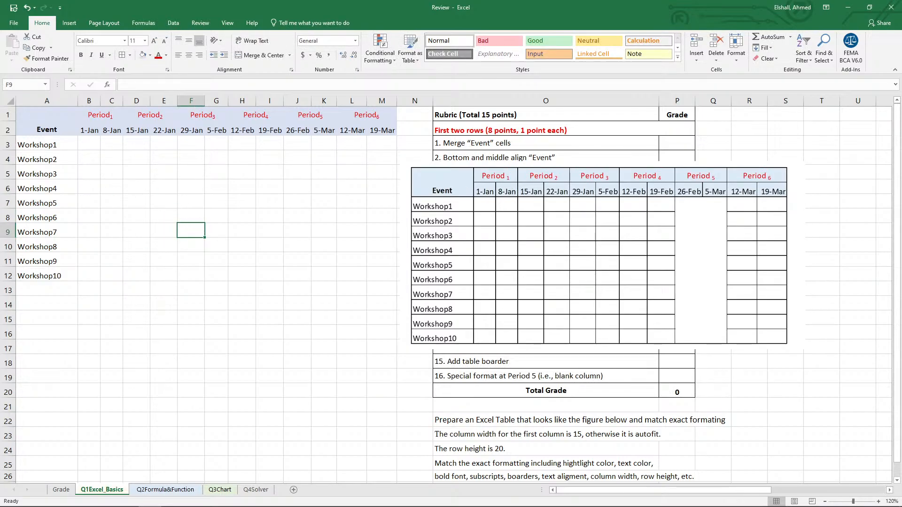
{"action": "left_click_drag", "start_coordinate": [29, 118], "coordinate": [357, 275]}
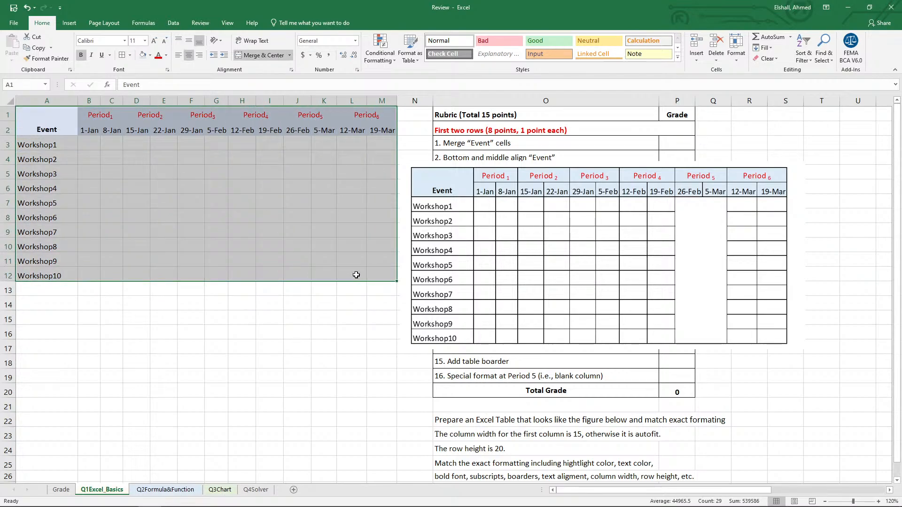
{"action": "left_click", "coordinate": [125, 59]}
{"action": "left_click", "coordinate": [215, 355]}
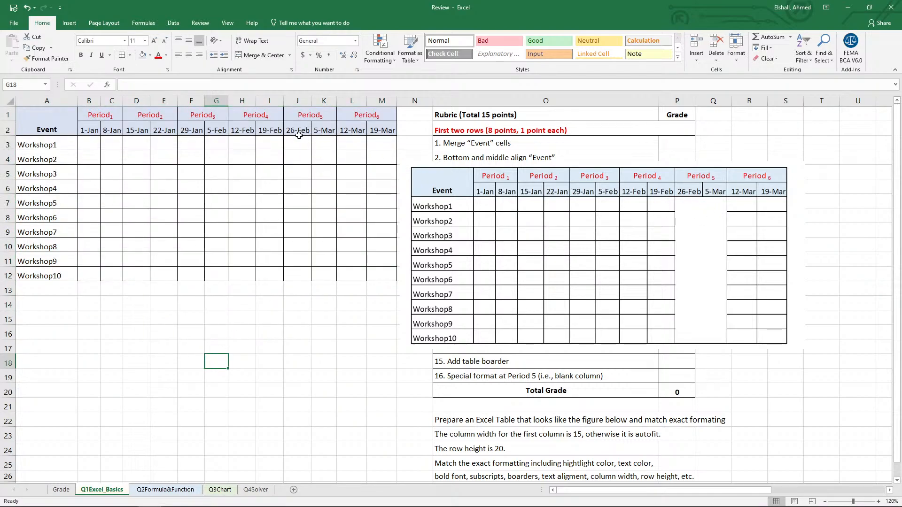
Merge and center J3:K12 into one blank block under Period5.
{"action": "left_click_drag", "start_coordinate": [299, 141], "coordinate": [323, 278]}
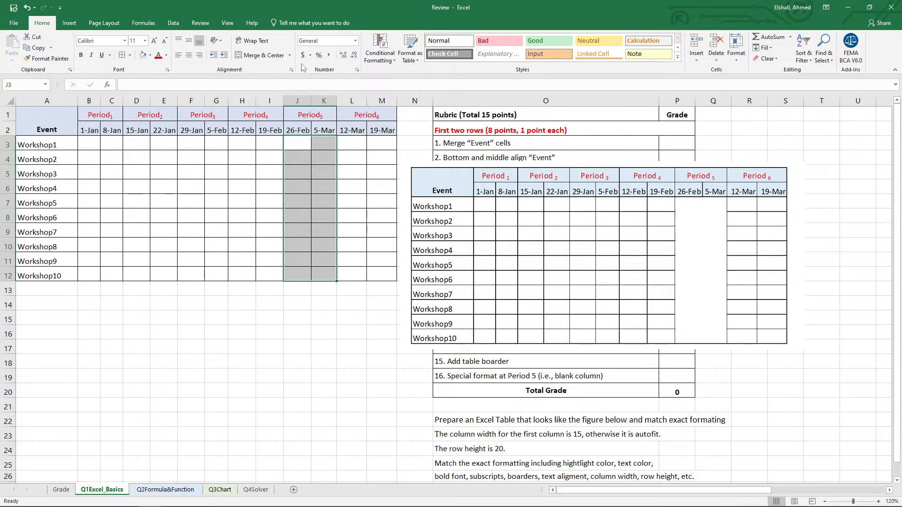
{"action": "left_click", "coordinate": [254, 55]}
{"action": "left_click", "coordinate": [283, 339]}
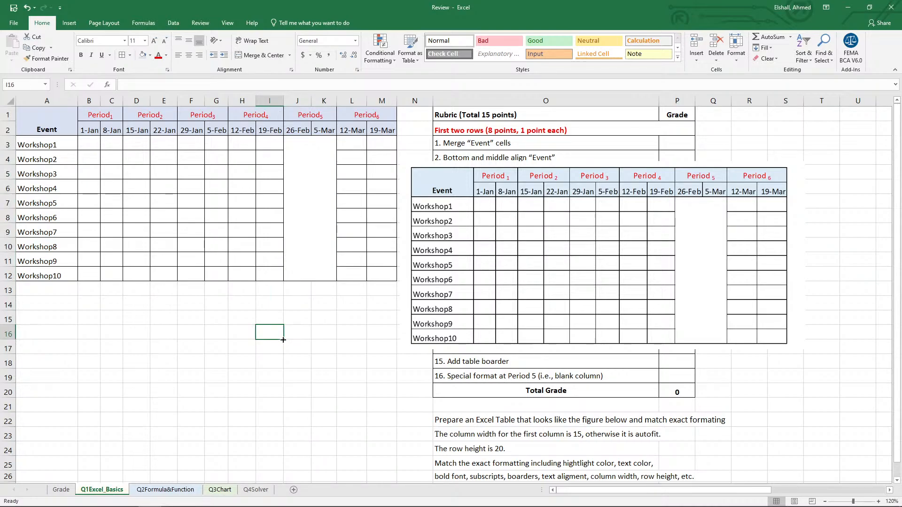
Move the reference picture below the table and enter 1 in P3:P11 as the grade for rubric items 1 to 9.
{"action": "left_click_drag", "start_coordinate": [459, 287], "coordinate": [84, 416]}
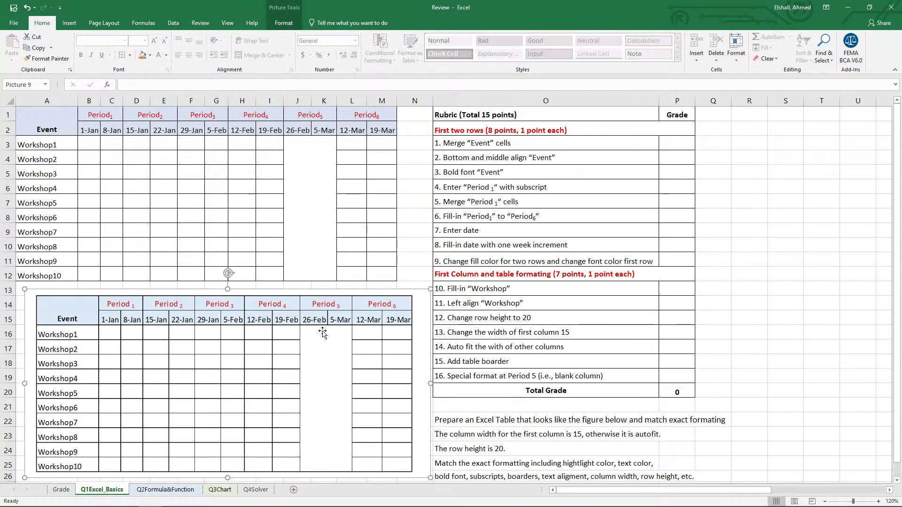
{"action": "left_click", "coordinate": [676, 143]}
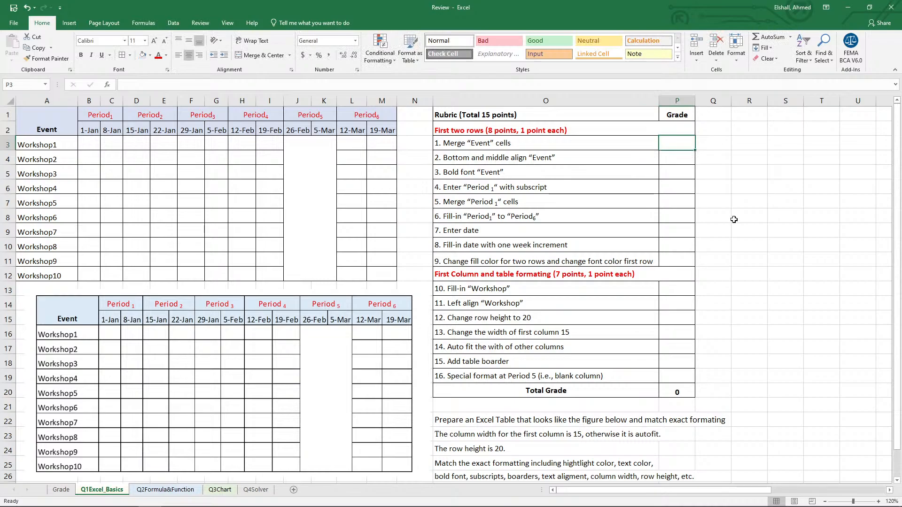
{"action": "type", "text": "1"}
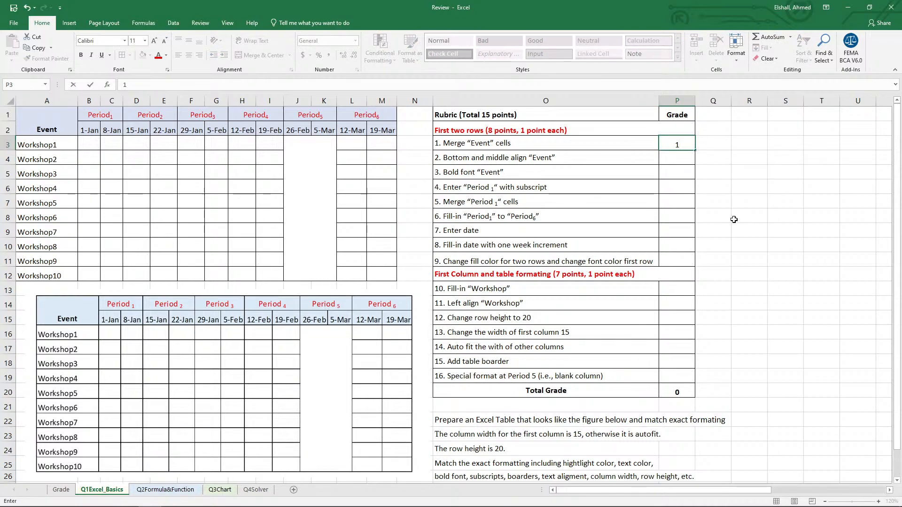
{"action": "key", "text": "Return"}
{"action": "type", "text": "1"}
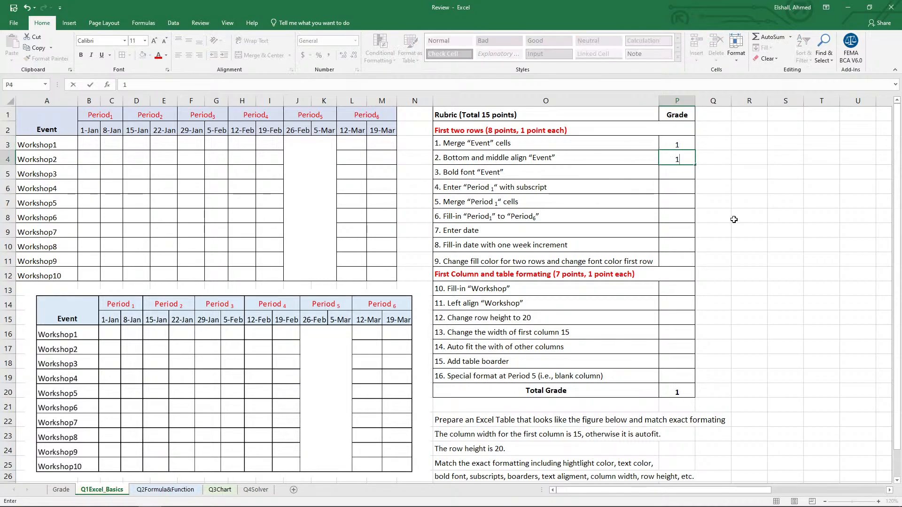
{"action": "key", "text": "Return"}
{"action": "type", "text": "1"}
{"action": "key", "text": "Return"}
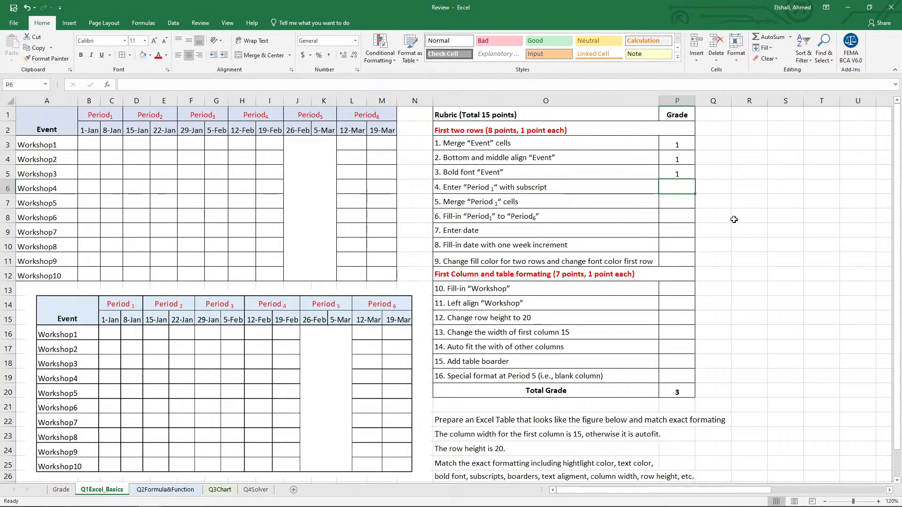
{"action": "type", "text": "1"}
{"action": "key", "text": "Return"}
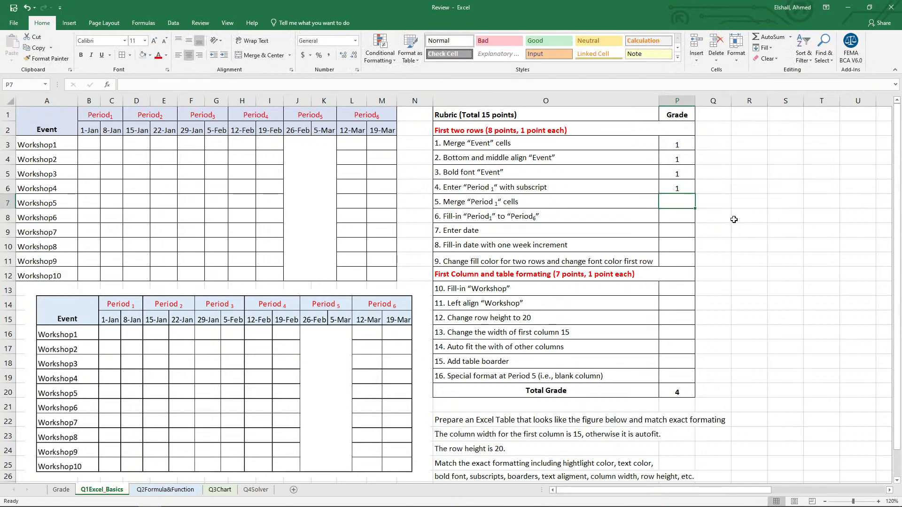
{"action": "type", "text": "1"}
{"action": "key", "text": "Return"}
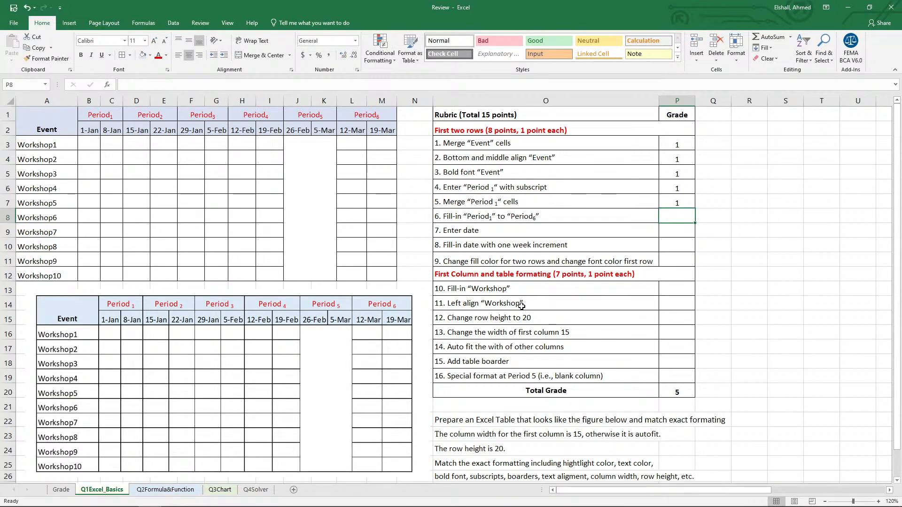
{"action": "type", "text": "1"}
{"action": "key", "text": "Return"}
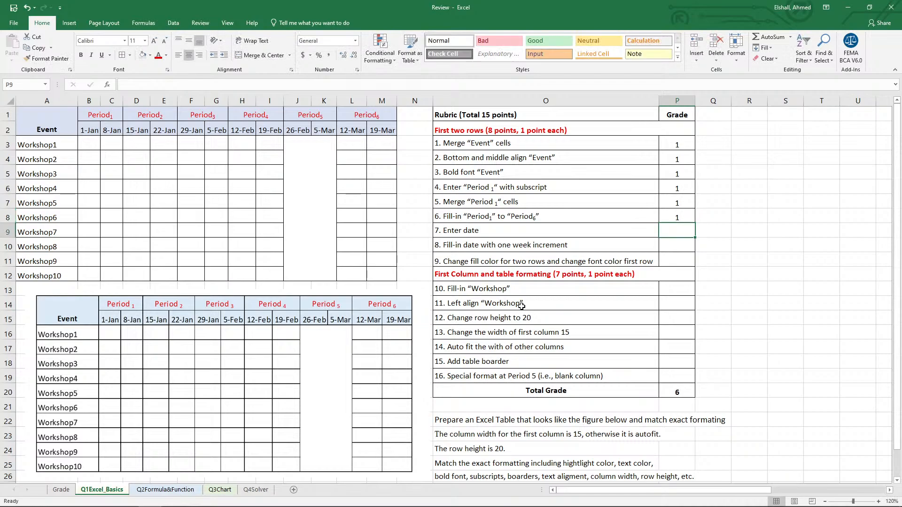
{"action": "type", "text": "1"}
{"action": "key", "text": "Return"}
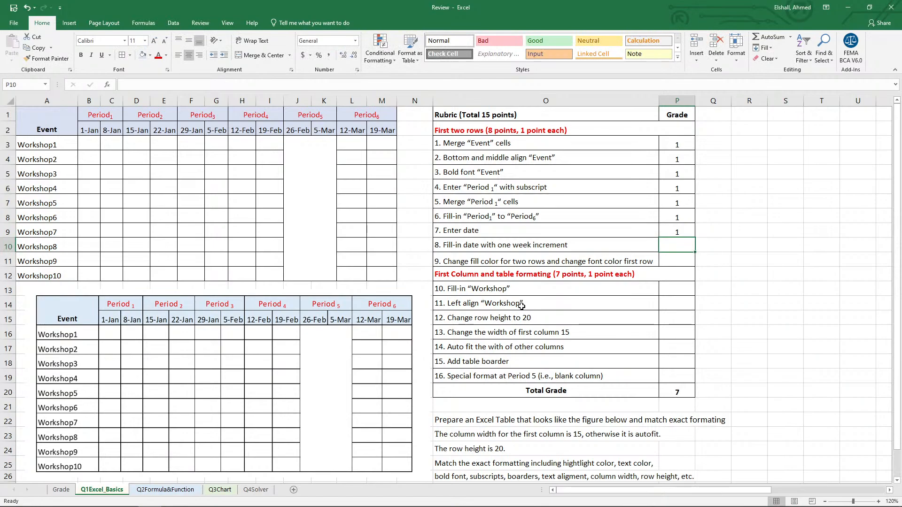
{"action": "type", "text": "1"}
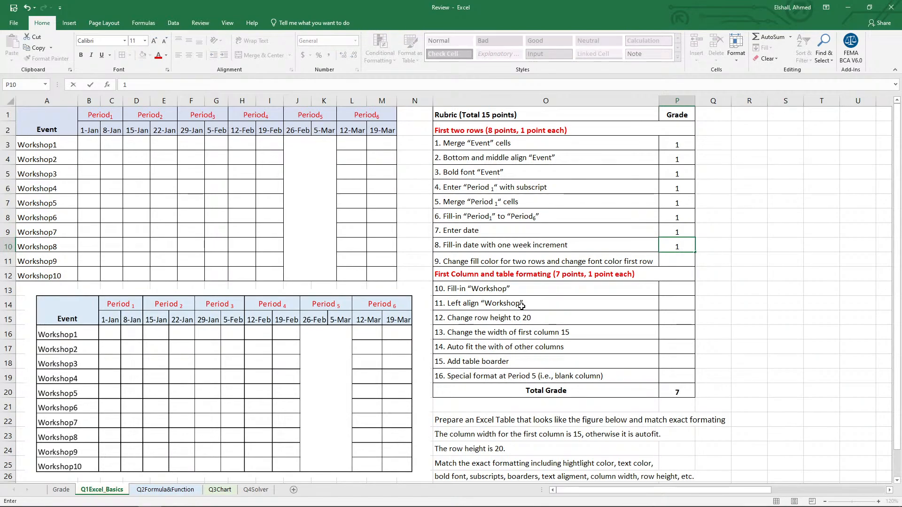
{"action": "key", "text": "Return"}
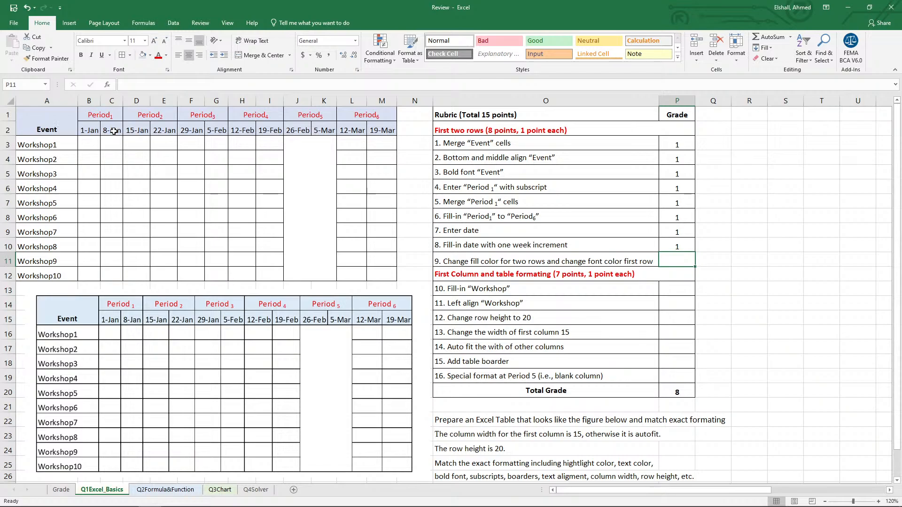
{"action": "type", "text": "1"}
{"action": "key", "text": "Return"}
Reposition the reference picture just below the table and enter 1 in P13:P16 as the grade for rubric items 10 to 13.
{"action": "key", "text": "Return"}
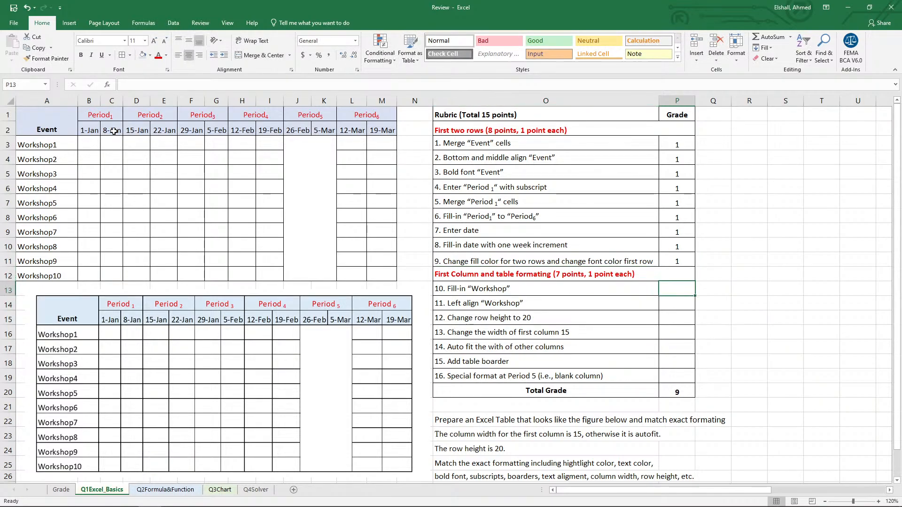
{"action": "key", "text": "Return"}
{"action": "left_click_drag", "start_coordinate": [175, 288], "coordinate": [165, 244]}
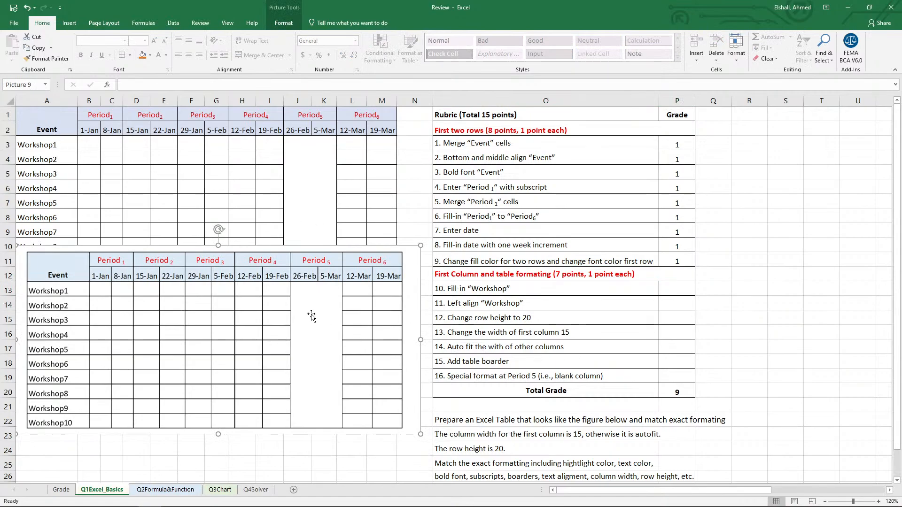
{"action": "left_click_drag", "start_coordinate": [312, 317], "coordinate": [321, 368]}
{"action": "left_click", "coordinate": [685, 287]}
{"action": "type", "text": "1"}
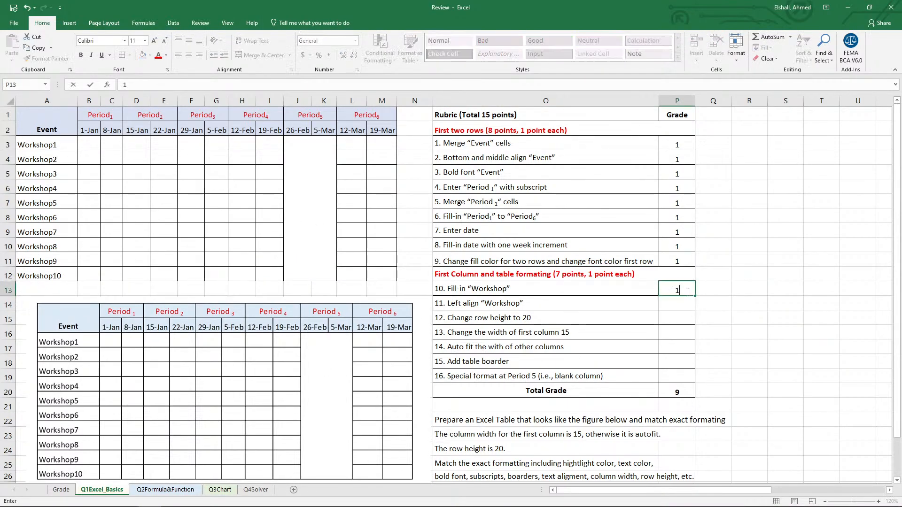
{"action": "key", "text": "Return"}
{"action": "type", "text": "1"}
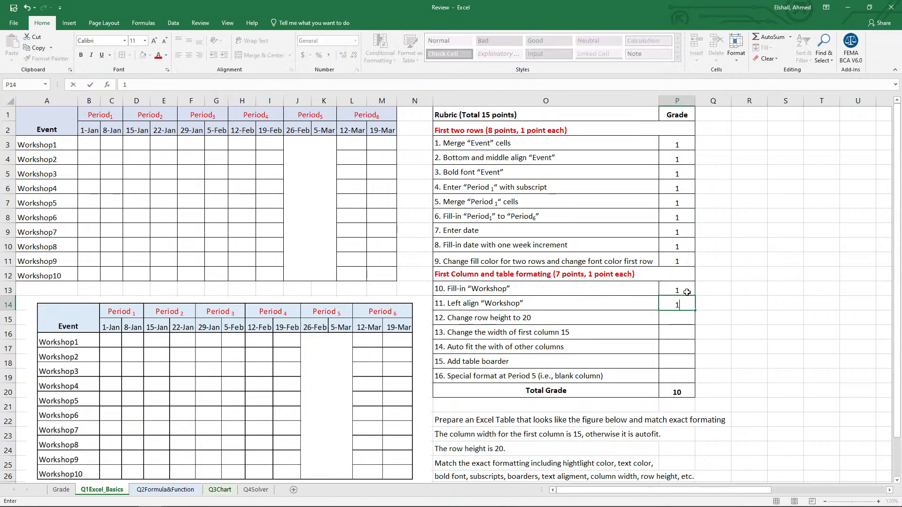
{"action": "key", "text": "Return"}
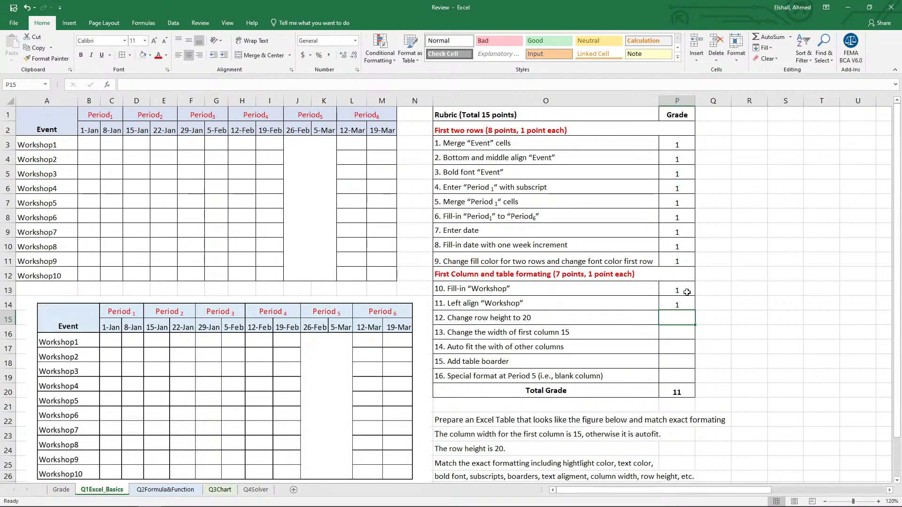
{"action": "type", "text": "1"}
{"action": "key", "text": "Return"}
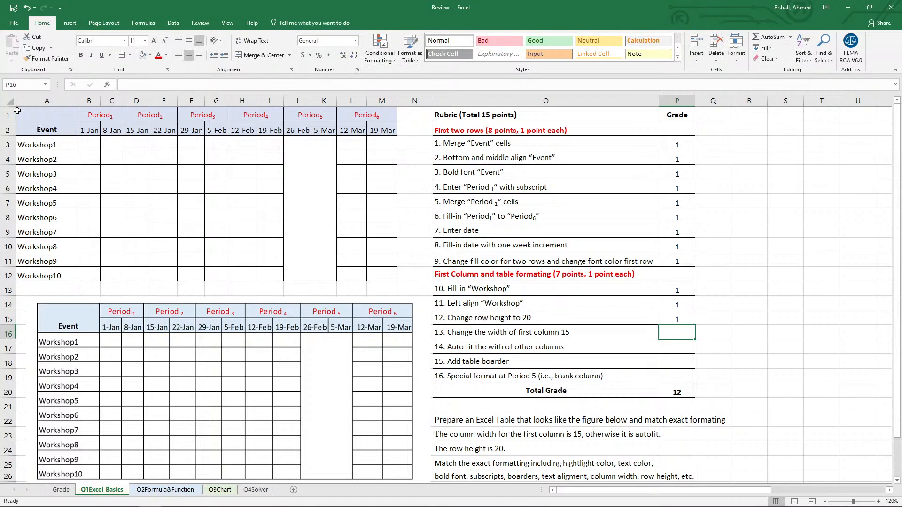
{"action": "type", "text": "1"}
{"action": "key", "text": "Return"}
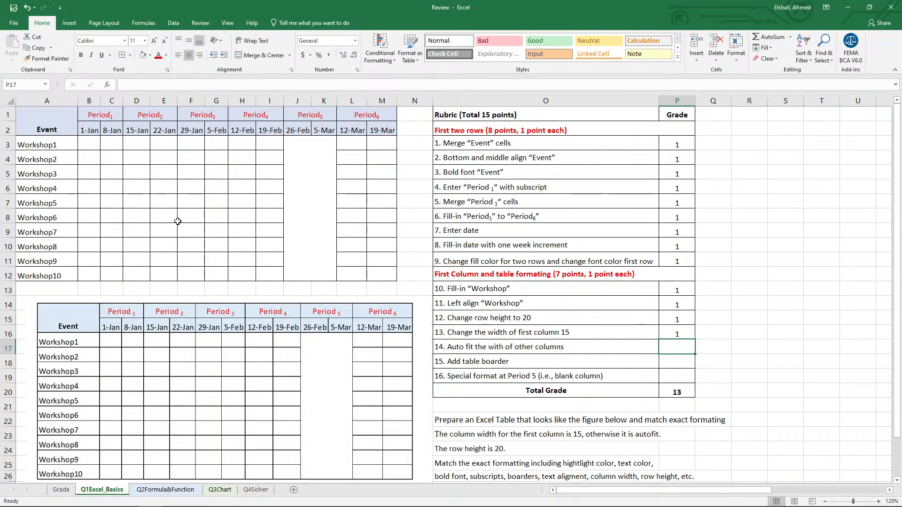
Check the widths of columns B:M and enter 1 in P17:P19 as the grade for rubric items 14 to 16.
{"action": "left_click_drag", "start_coordinate": [88, 101], "coordinate": [397, 101]}
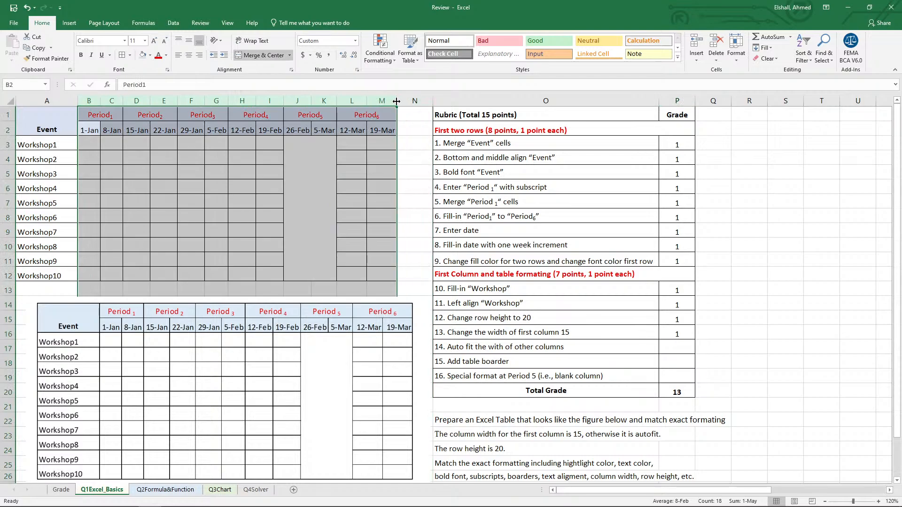
{"action": "left_click", "coordinate": [93, 143]}
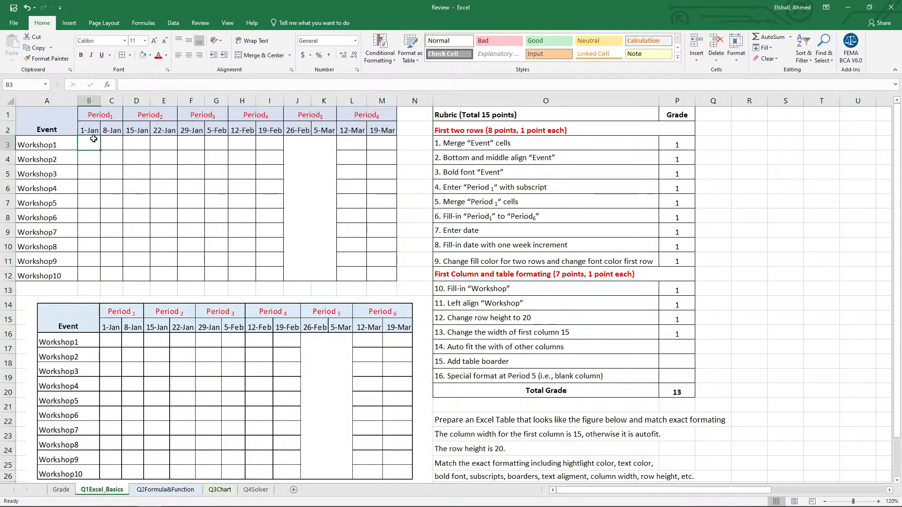
{"action": "left_click_drag", "start_coordinate": [89, 100], "coordinate": [397, 101]}
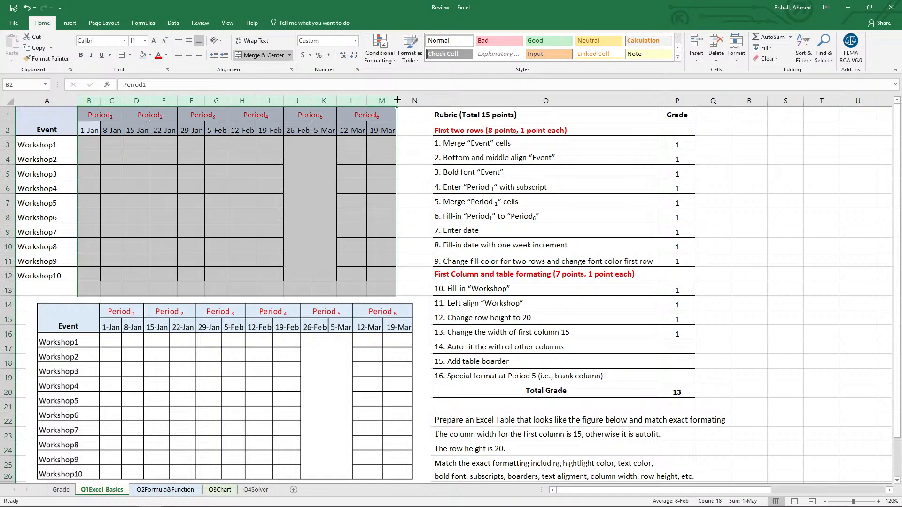
{"action": "left_click", "coordinate": [379, 133]}
{"action": "left_click", "coordinate": [670, 347]}
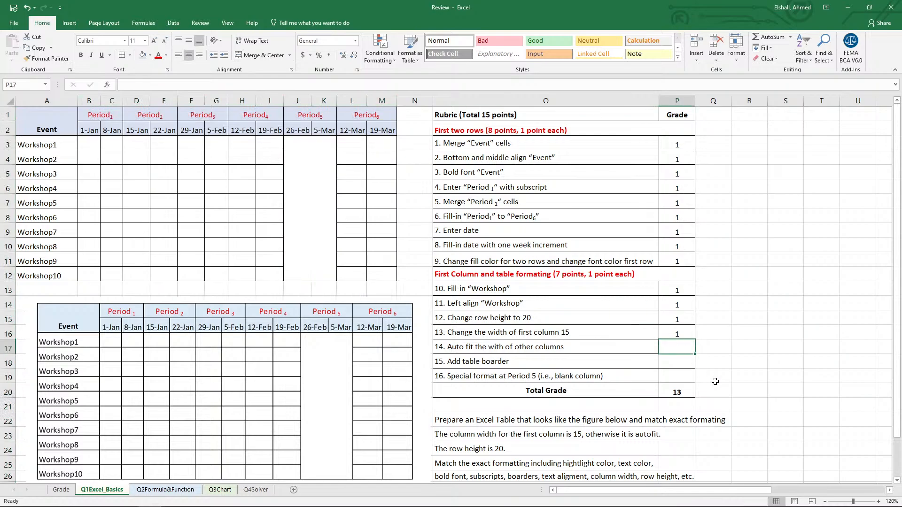
{"action": "type", "text": "1"}
{"action": "key", "text": "Return"}
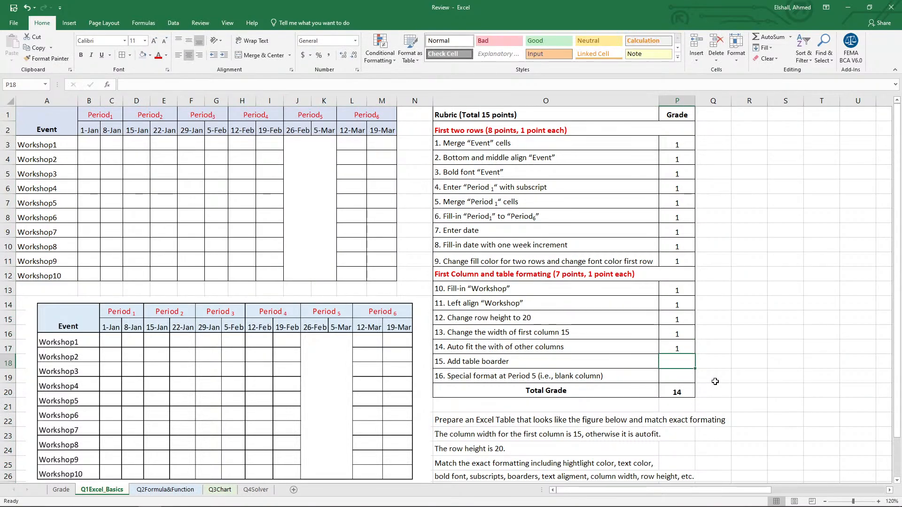
{"action": "type", "text": "1"}
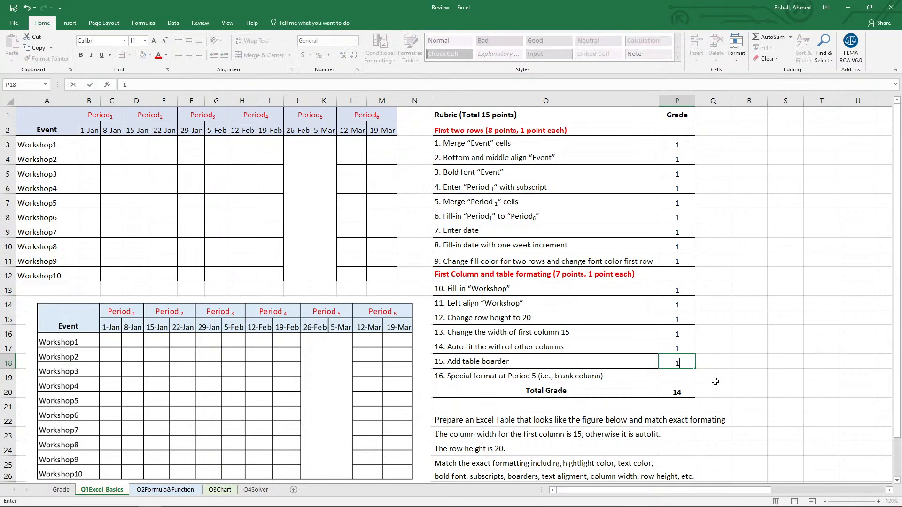
{"action": "key", "text": "Return"}
{"action": "type", "text": "1"}
{"action": "key", "text": "Return"}
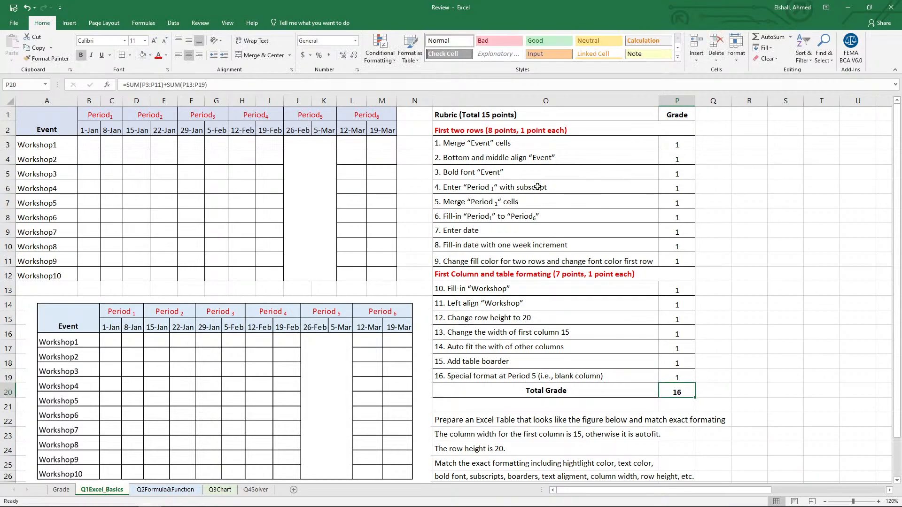
Change the rubric heading in O1 to "Rubric (Total 16 points)".
{"action": "left_click", "coordinate": [479, 113]}
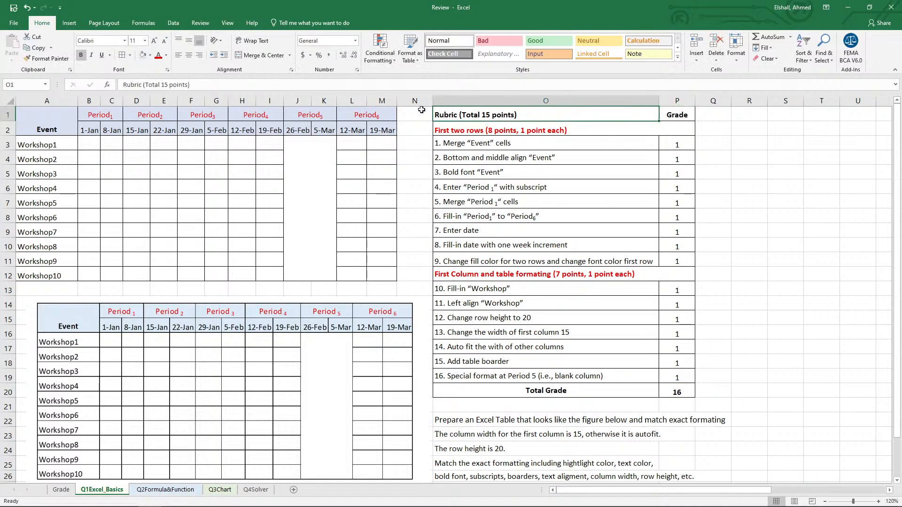
{"action": "left_click", "coordinate": [165, 83]}
{"action": "key", "text": "Delete"}
{"action": "type", "text": "6"}
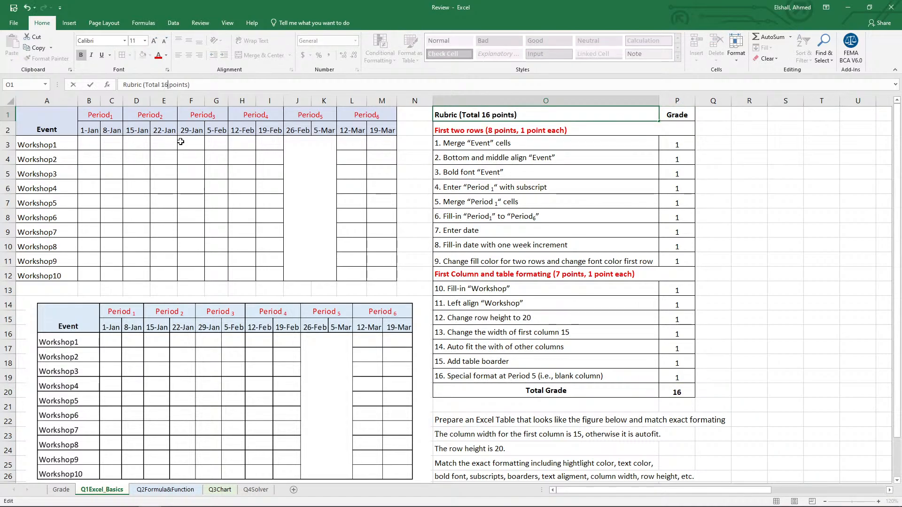
{"action": "left_click", "coordinate": [424, 207]}
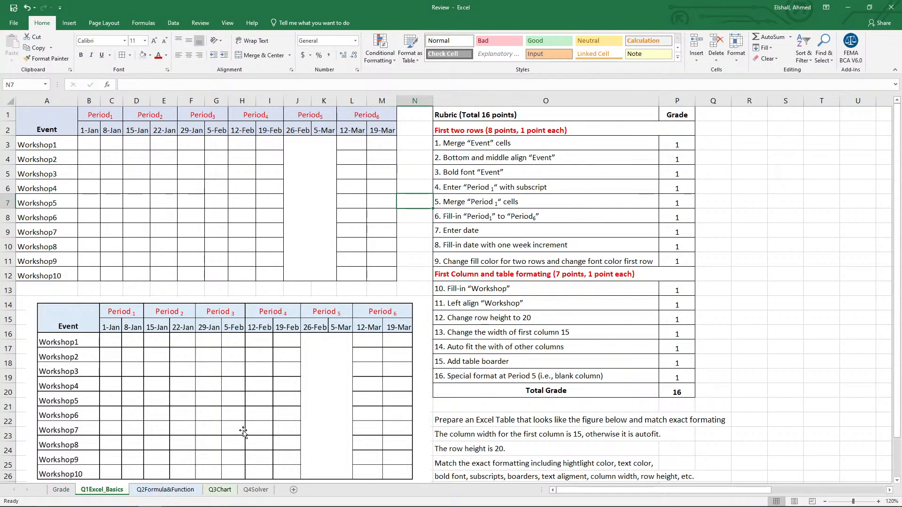
Open the Q2Formula&Function sheet and select the yi cell for Sample 1, C7.
{"action": "left_click", "coordinate": [171, 493]}
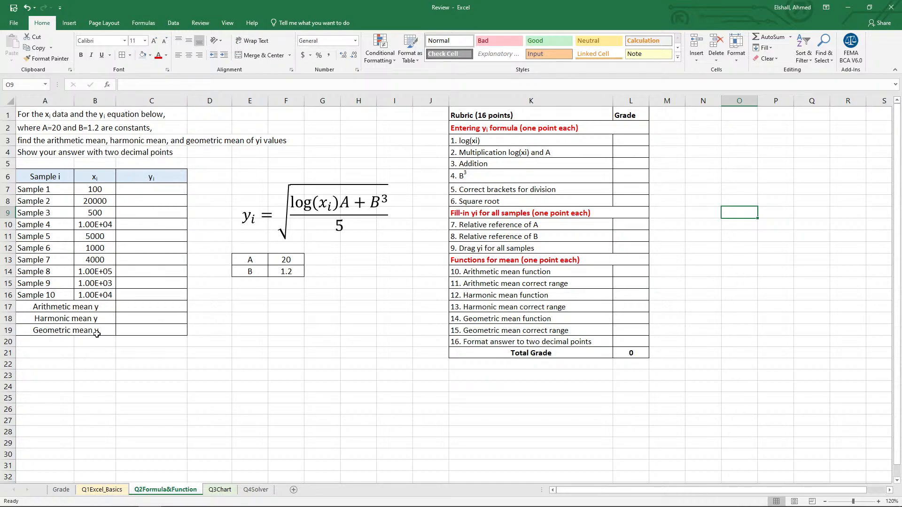
{"action": "left_click", "coordinate": [256, 275]}
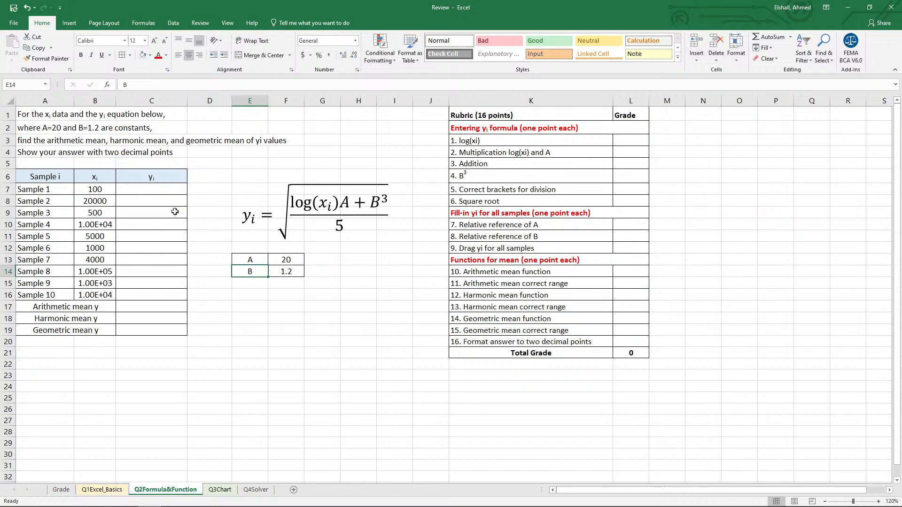
{"action": "left_click", "coordinate": [160, 190]}
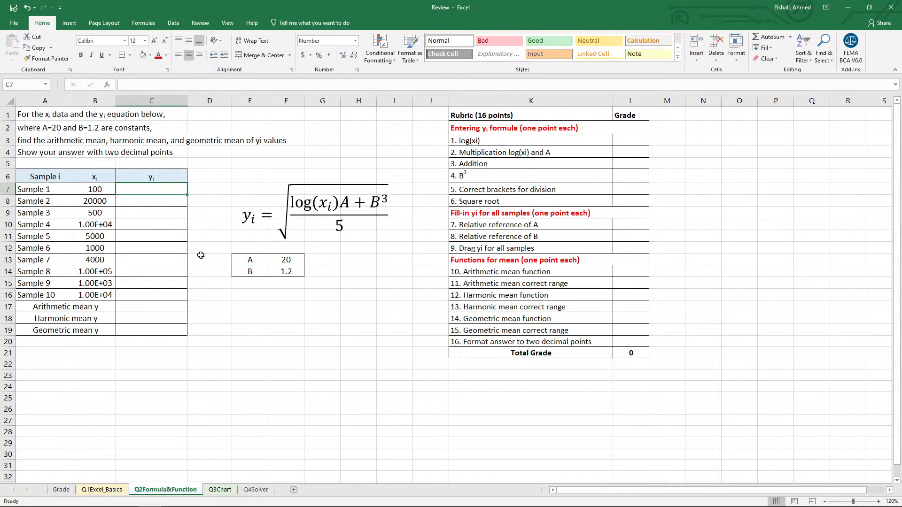
{"action": "type", "text": "="}
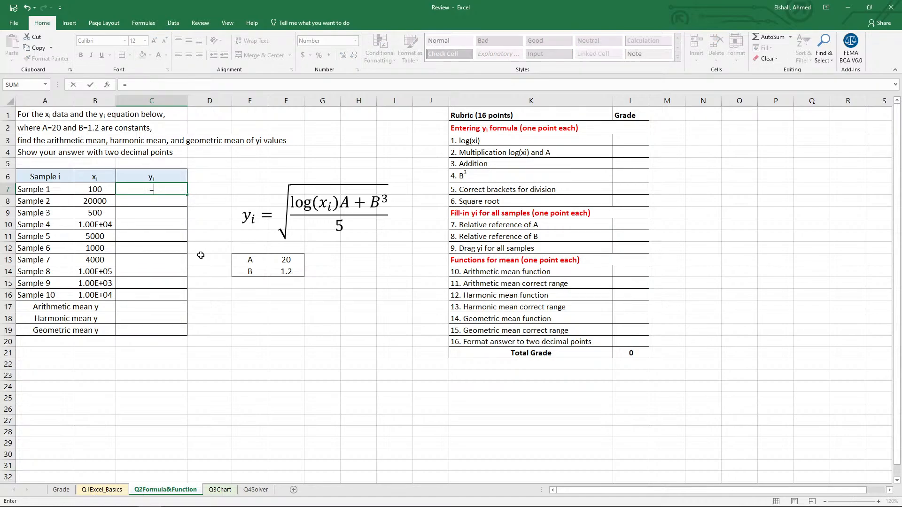
{"action": "type", "text": "sqrt"}
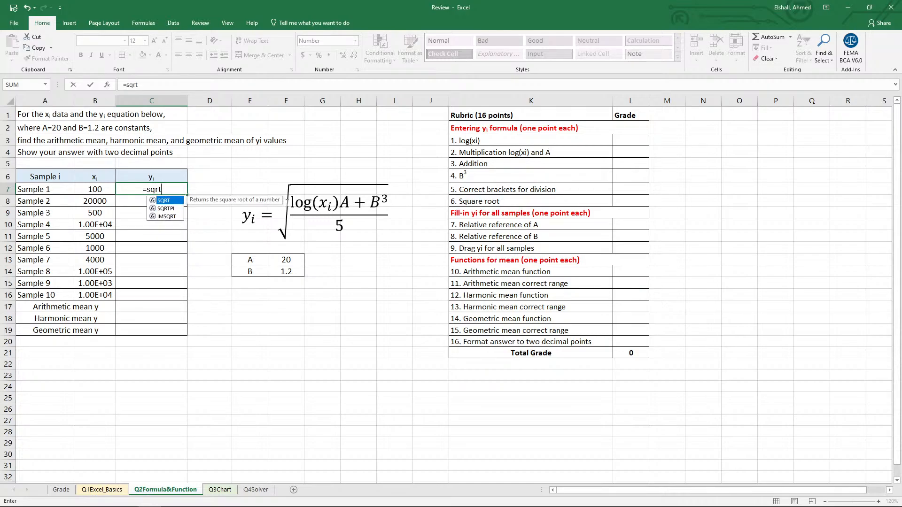
{"action": "type", "text": "("}
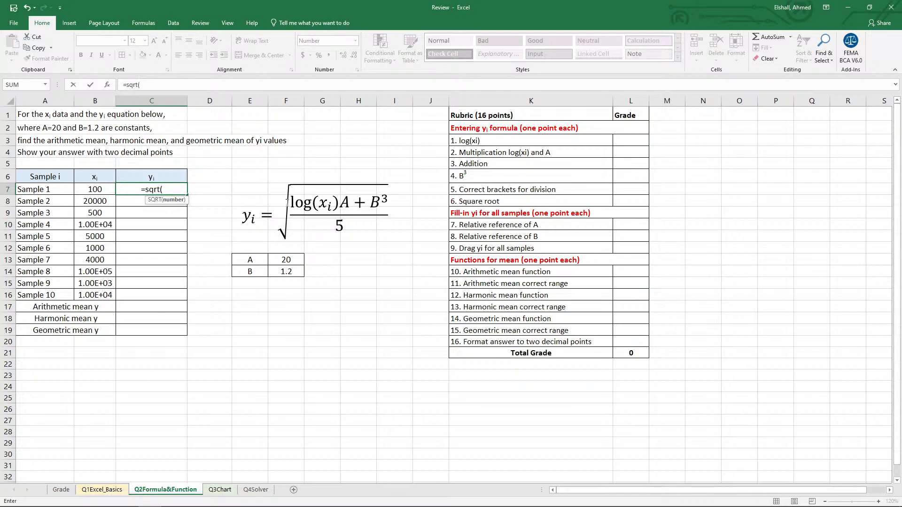
{"action": "type", "text": ")"}
{"action": "key", "text": "Return"}
{"action": "key", "text": "Return"}
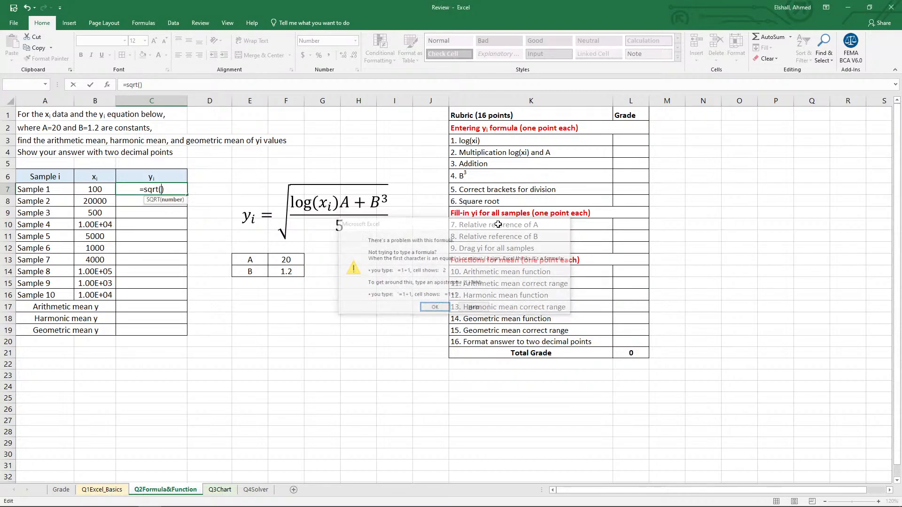
{"action": "type", "text": "log"}
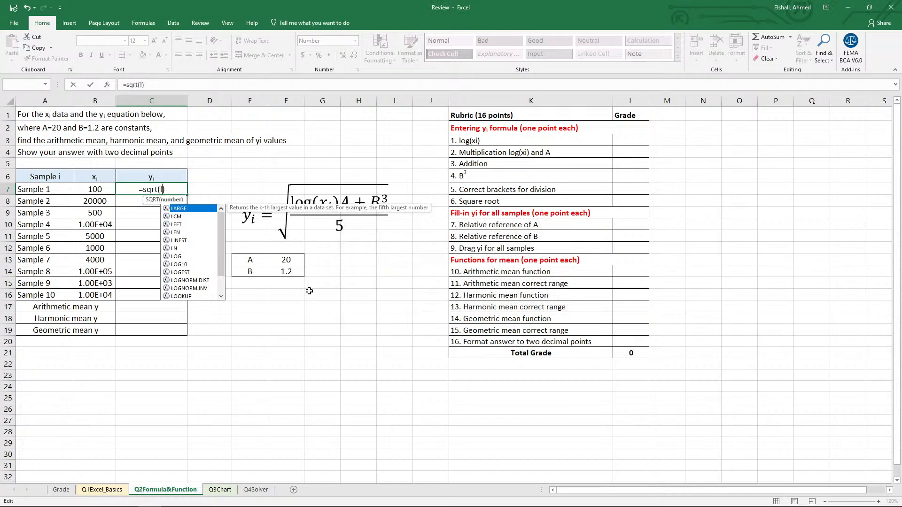
{"action": "type", "text": "("}
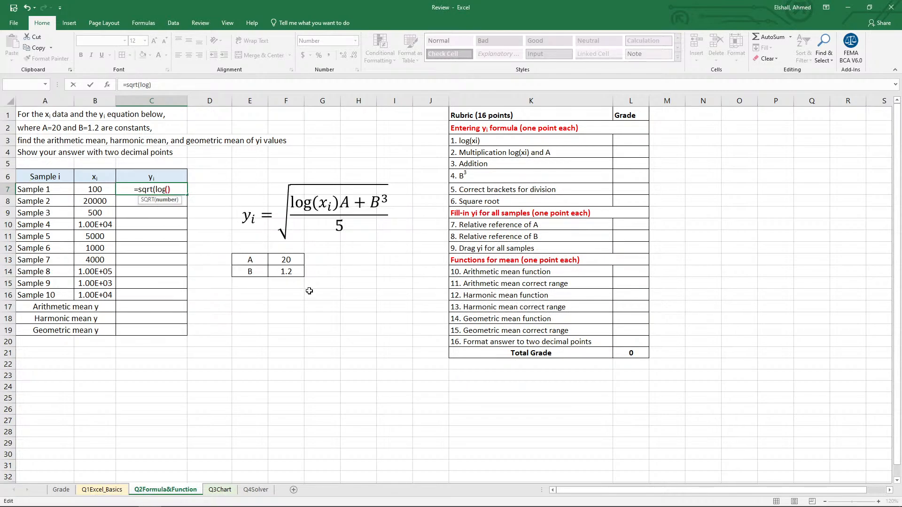
{"action": "left_click", "coordinate": [91, 188]}
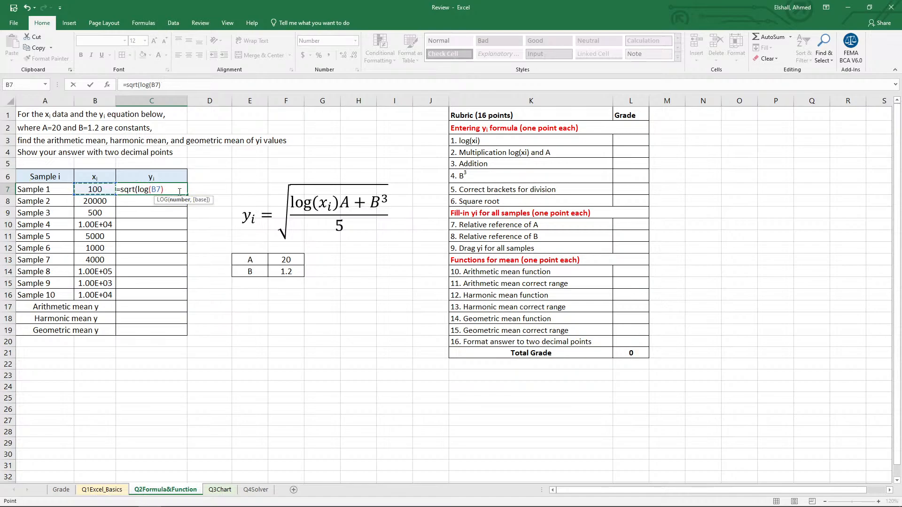
{"action": "type", "text": "*"}
{"action": "left_click", "coordinate": [287, 262]}
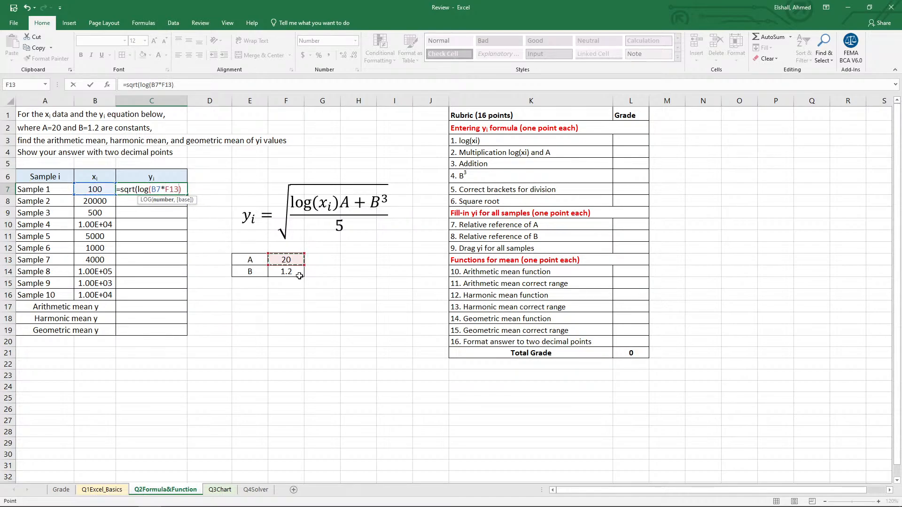
{"action": "key", "text": "BackSpace"}
{"action": "key", "text": "BackSpace"}
{"action": "key", "text": "BackSpace"}
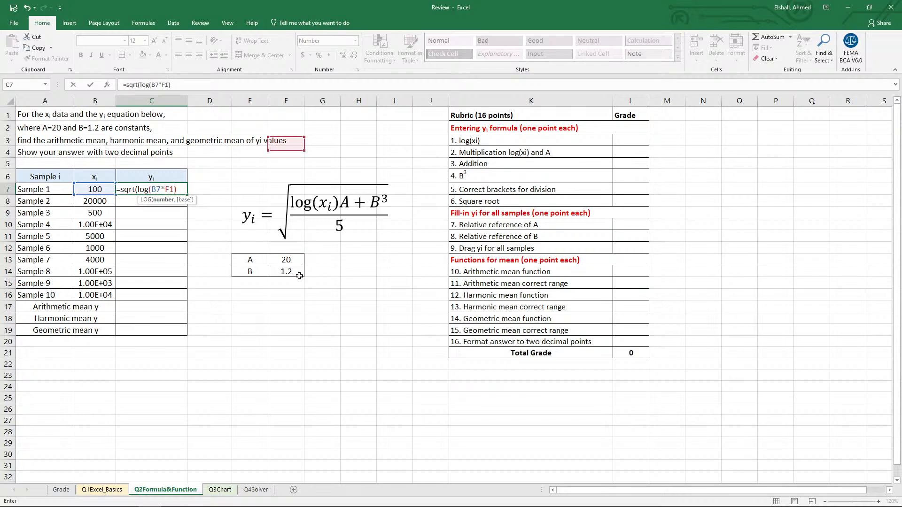
{"action": "key", "text": "BackSpace"}
{"action": "key", "text": "Return"}
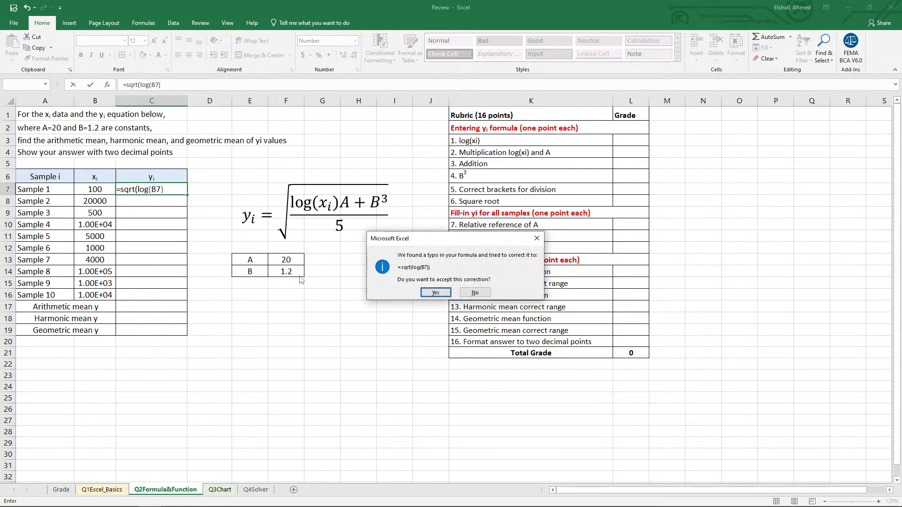
{"action": "left_click", "coordinate": [537, 238]}
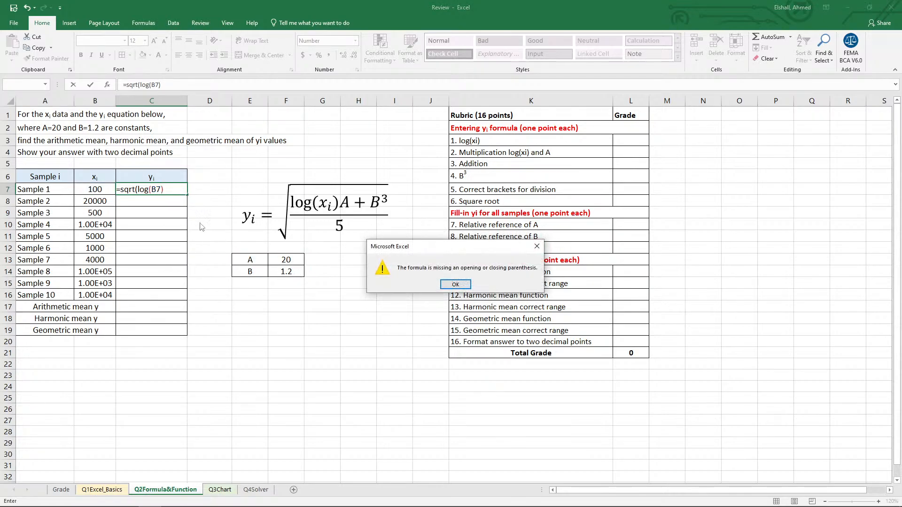
{"action": "left_click", "coordinate": [537, 246]}
{"action": "key", "text": "Escape"}
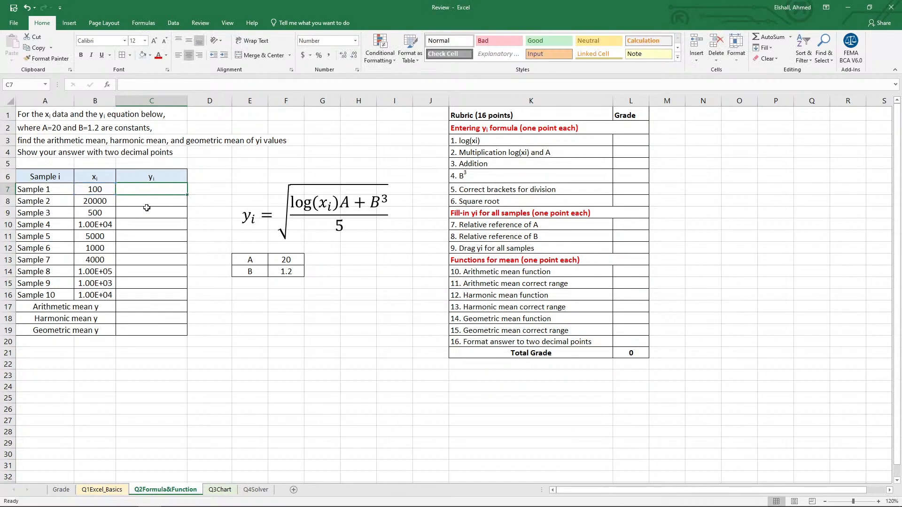
Begin Sample 1's yi formula in C7 with the square root and the logarithm of xi, =SQRT(log(B7).
{"action": "key", "text": "Up"}
{"action": "key", "text": "Down"}
{"action": "type", "text": "="}
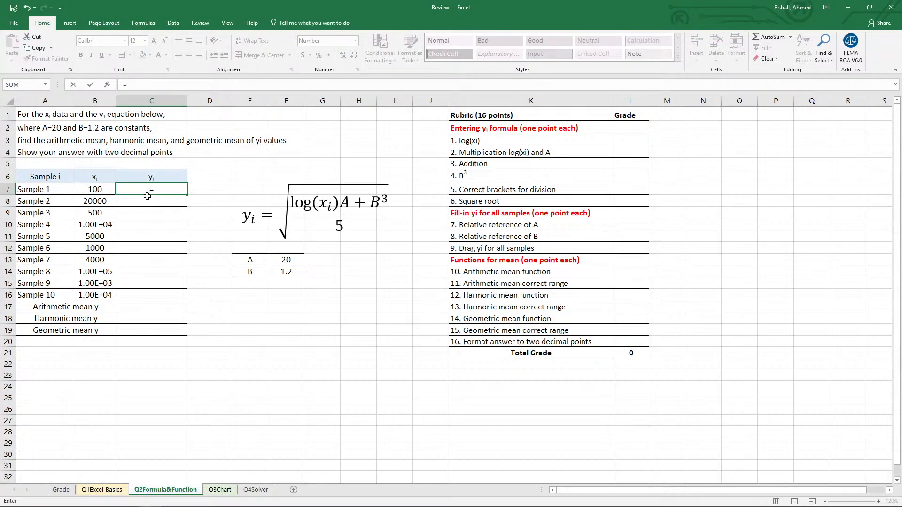
{"action": "type", "text": "sqrt("}
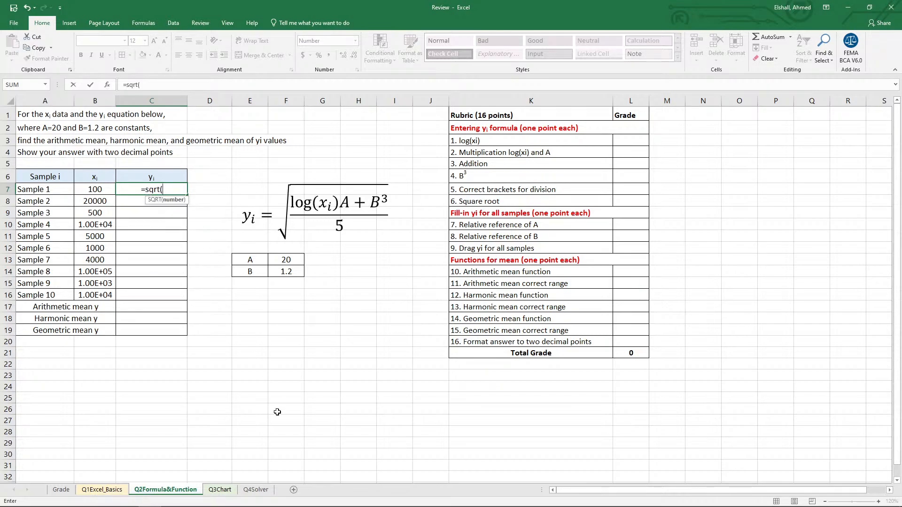
{"action": "type", "text": "log"}
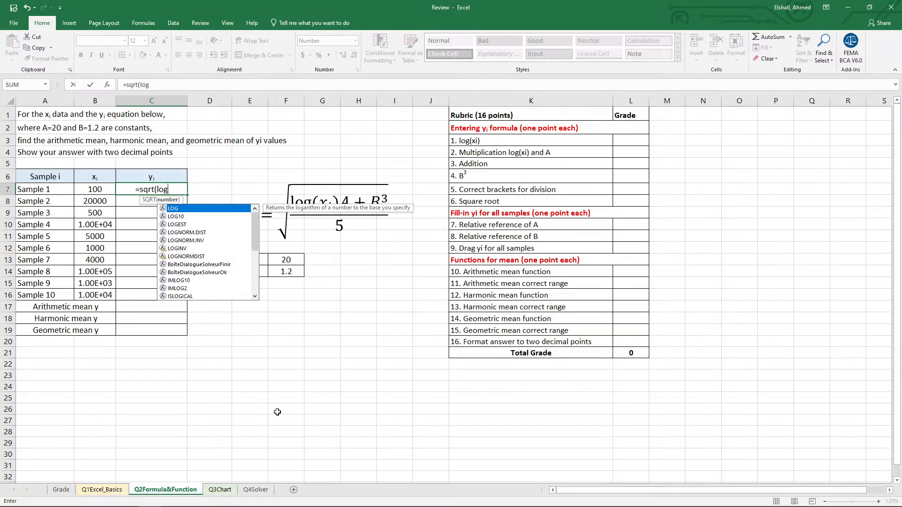
{"action": "left_click", "coordinate": [100, 189]}
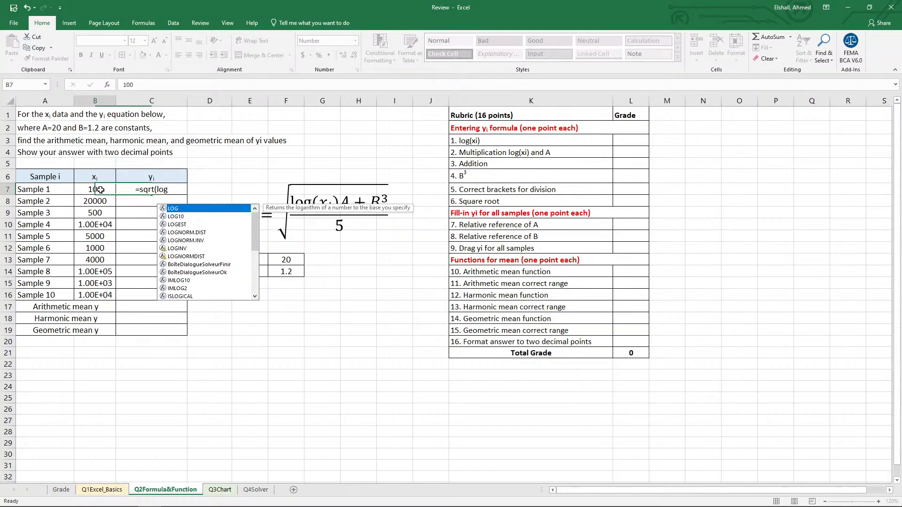
{"action": "left_click", "coordinate": [141, 191]}
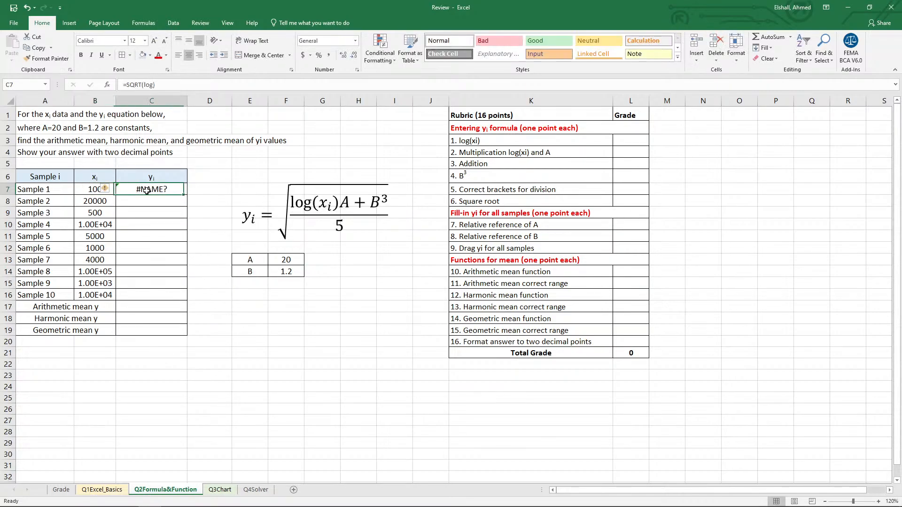
{"action": "left_click", "coordinate": [176, 82]}
{"action": "key", "text": "BackSpace"}
{"action": "type", "text": "("}
{"action": "left_click", "coordinate": [100, 187]}
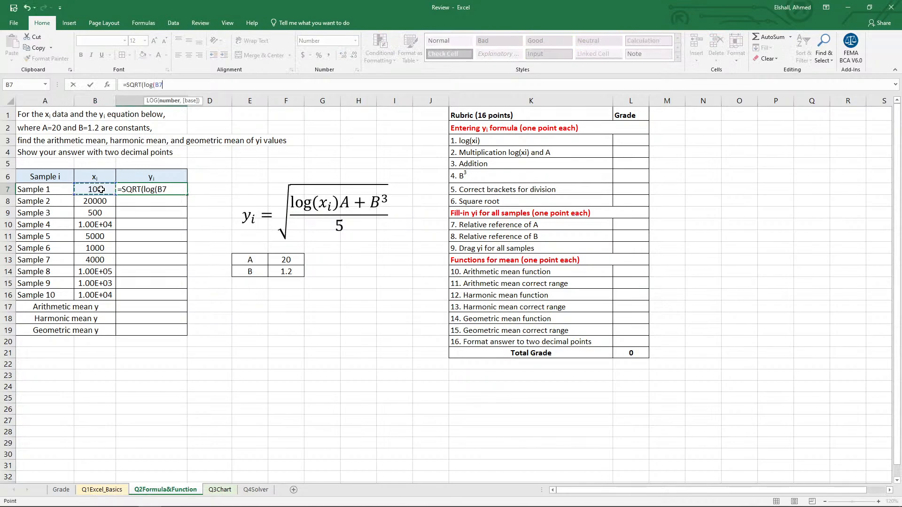
{"action": "type", "text": ")"}
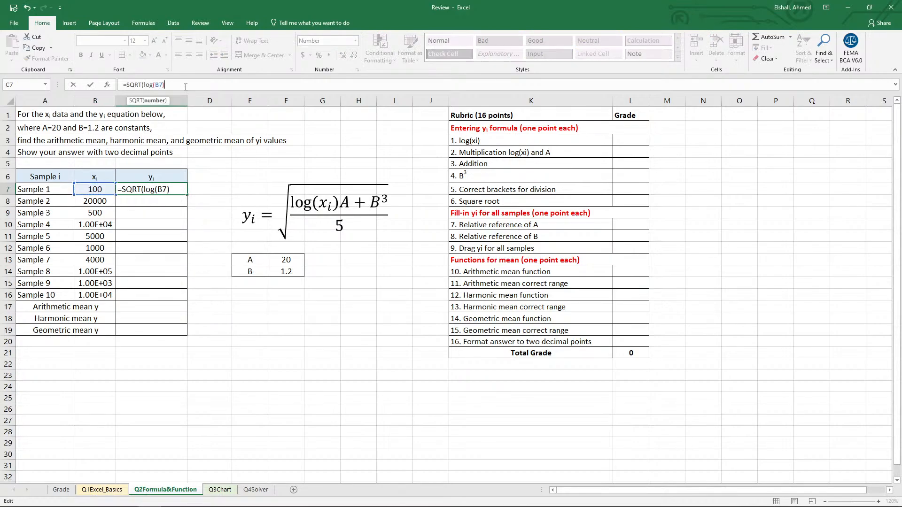
{"action": "type", "text": "*"}
Extend the C7 formula by multiplying the logarithm by constant A in F13 and adding constant B cubed, *F13+F14^3.
{"action": "left_click", "coordinate": [286, 258]}
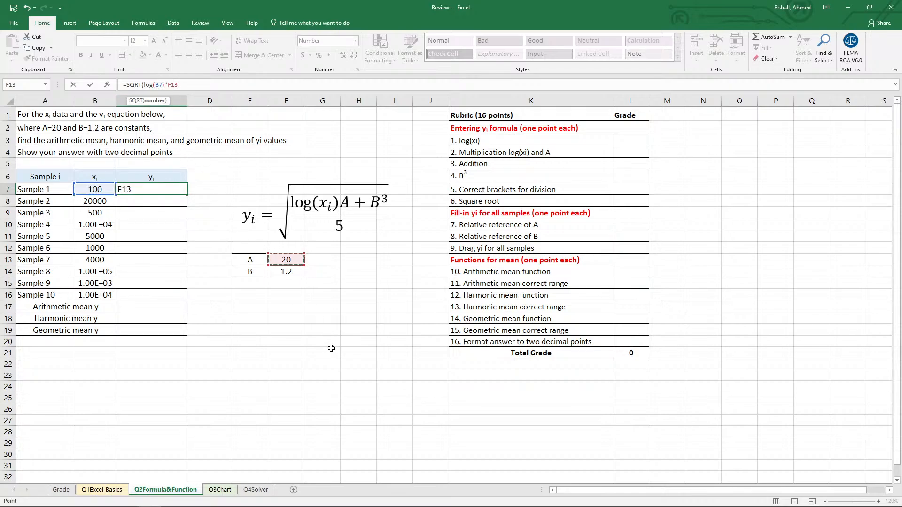
{"action": "type", "text": "+"}
{"action": "left_click", "coordinate": [291, 276]}
{"action": "type", "text": "^3"}
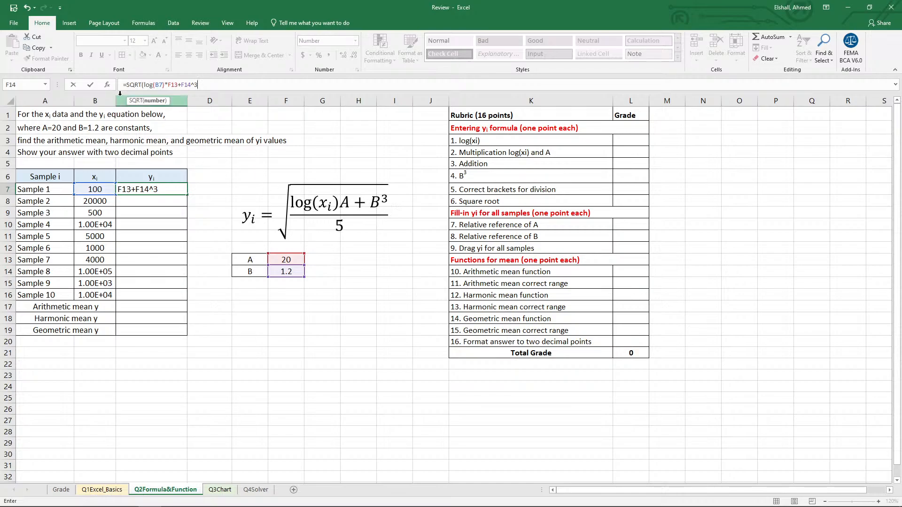
Bracket the numerator, divide it by 5 and complete the C7 formula as =SQRT((log(B7)*F13+F14^3)/5).
{"action": "left_click", "coordinate": [145, 85]}
{"action": "type", "text": "("}
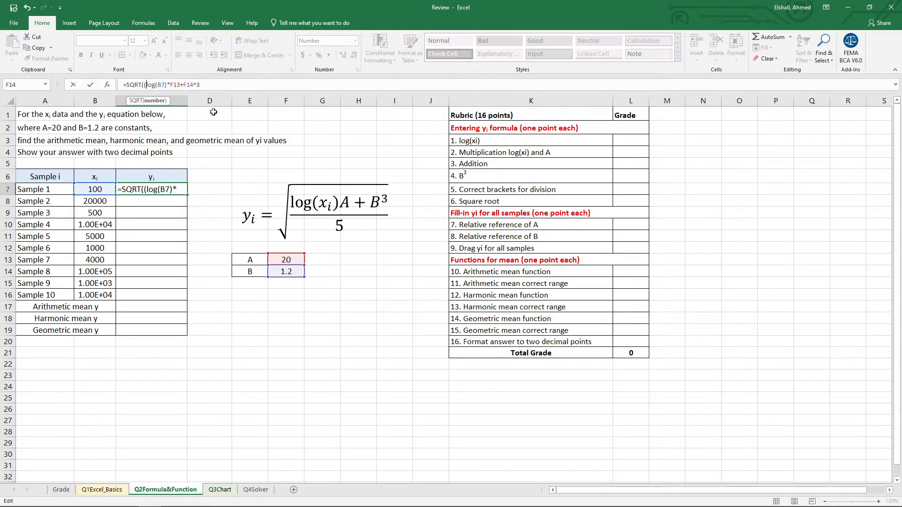
{"action": "left_click", "coordinate": [217, 85]}
{"action": "type", "text": ")/5)"}
{"action": "key", "text": "ctrl+Return"}
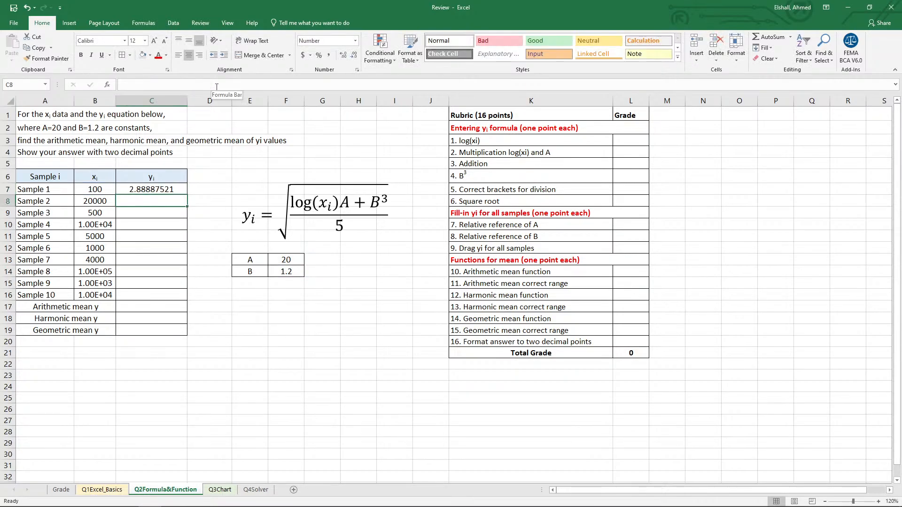
Build the numerator of the yi equation in D7 beside Sample 1's result as =log(B7)*F13+F14^3.
{"action": "key", "text": "Right"}
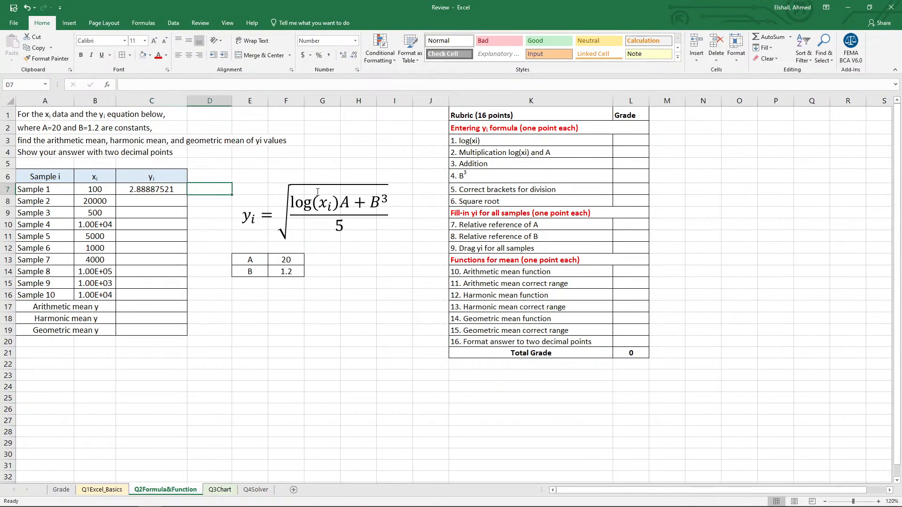
{"action": "type", "text": "="}
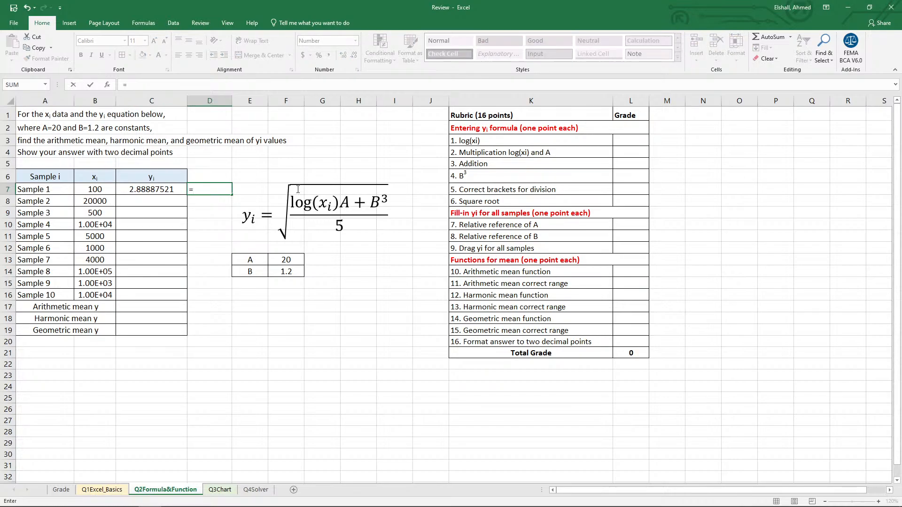
{"action": "type", "text": "log("}
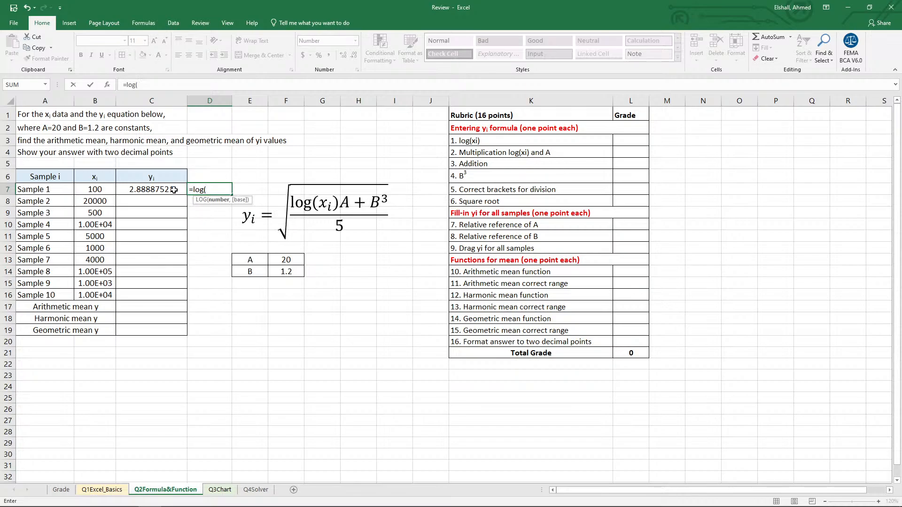
{"action": "left_click", "coordinate": [94, 188]}
{"action": "type", "text": ")"}
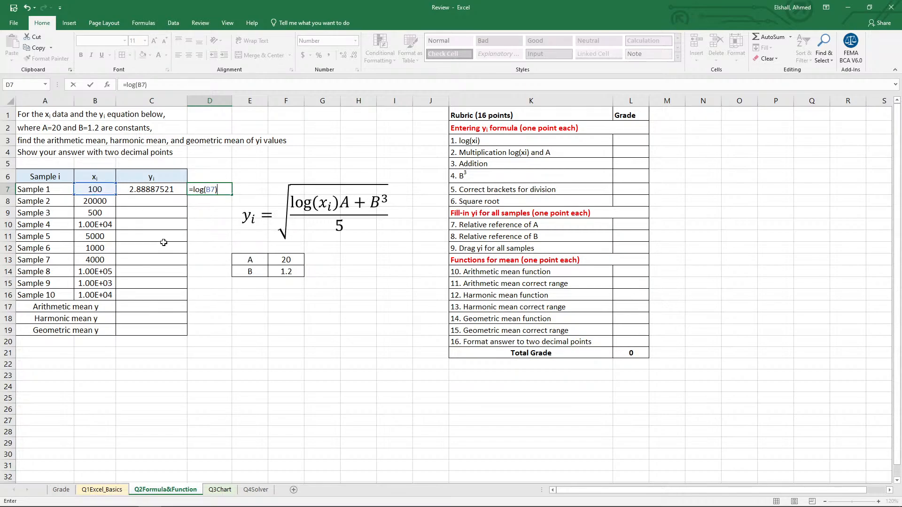
{"action": "type", "text": "*"}
{"action": "left_click", "coordinate": [286, 260]}
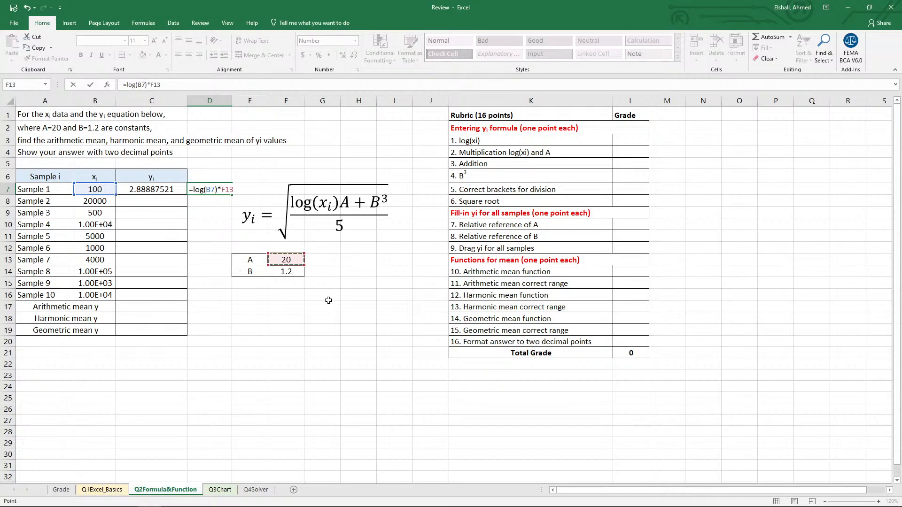
{"action": "type", "text": "+"}
{"action": "left_click", "coordinate": [290, 276]}
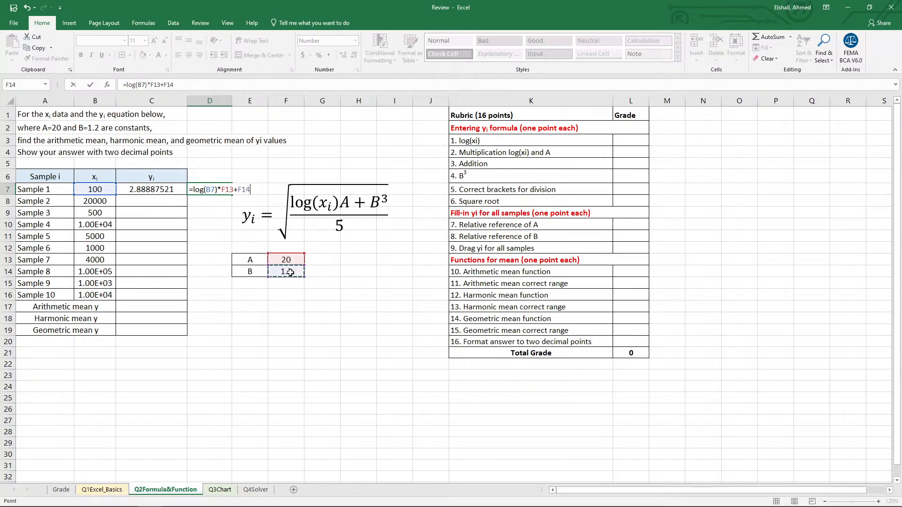
{"action": "left_click", "coordinate": [210, 86]}
{"action": "type", "text": "^3"}
Bracket the D7 numerator, divide by 5 and raise it to one half, completing =((log(B7)*F13+F14^3)/5)^(1/2).
{"action": "left_click", "coordinate": [128, 85]}
{"action": "type", "text": "("}
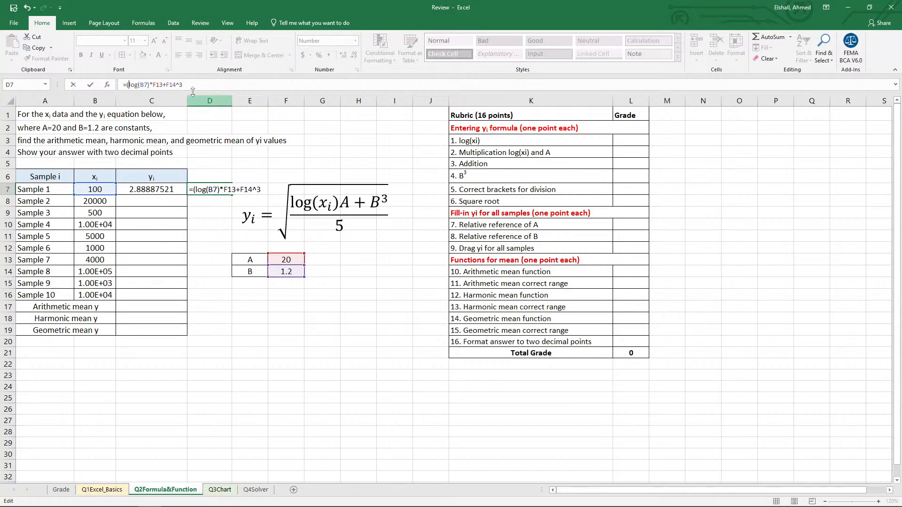
{"action": "left_click", "coordinate": [203, 85]}
{"action": "type", "text": ")/5"}
{"action": "left_click", "coordinate": [125, 85]}
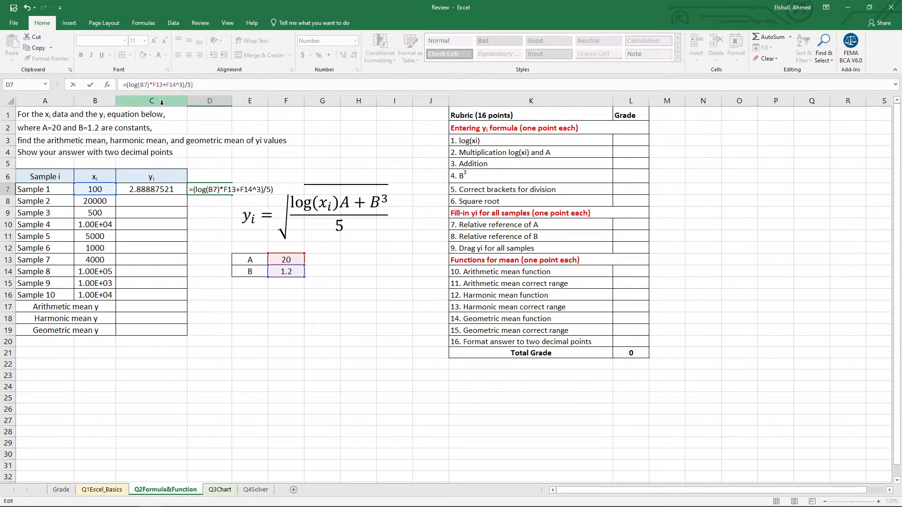
{"action": "type", "text": "("}
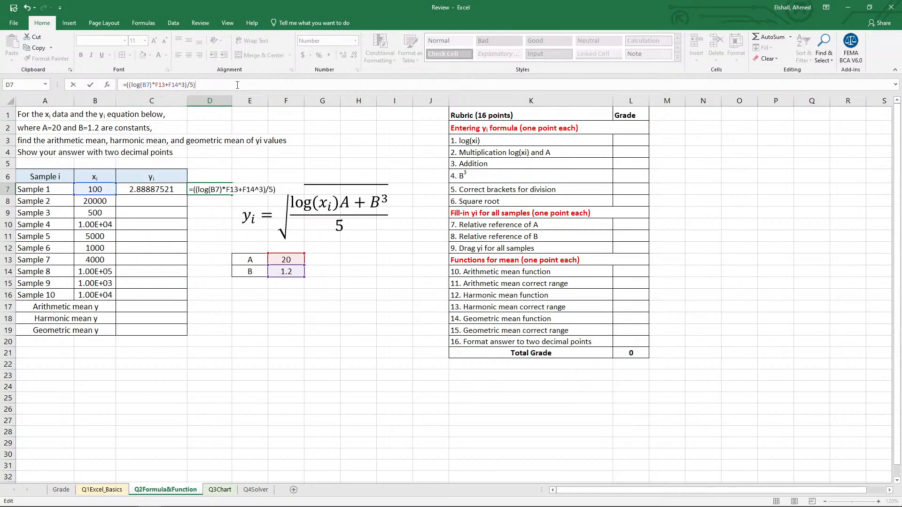
{"action": "type", "text": "^(1/2)"}
{"action": "key", "text": "ctrl+Return"}
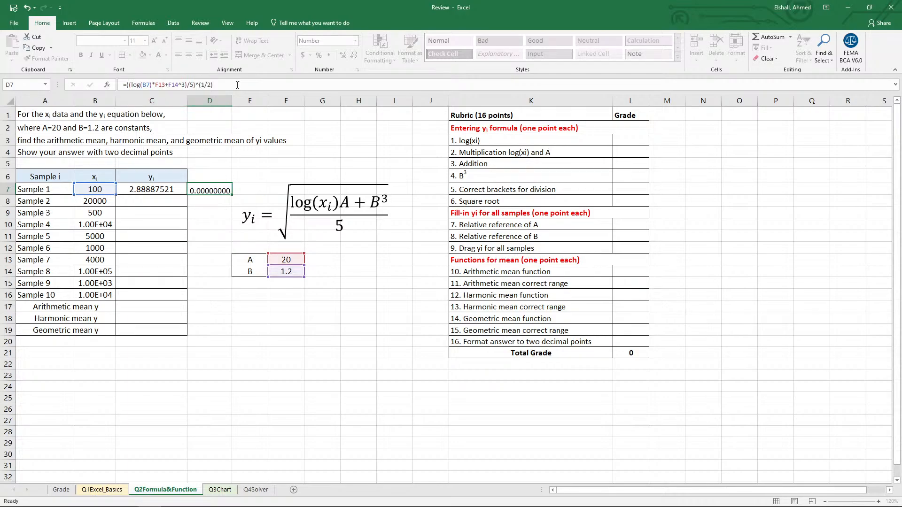
Lock the rows of constants A and B in Sample 1's C7 formula, making it =SQRT((LOG(B7)*F$13+F$14^3)/5).
{"action": "left_click", "coordinate": [175, 190]}
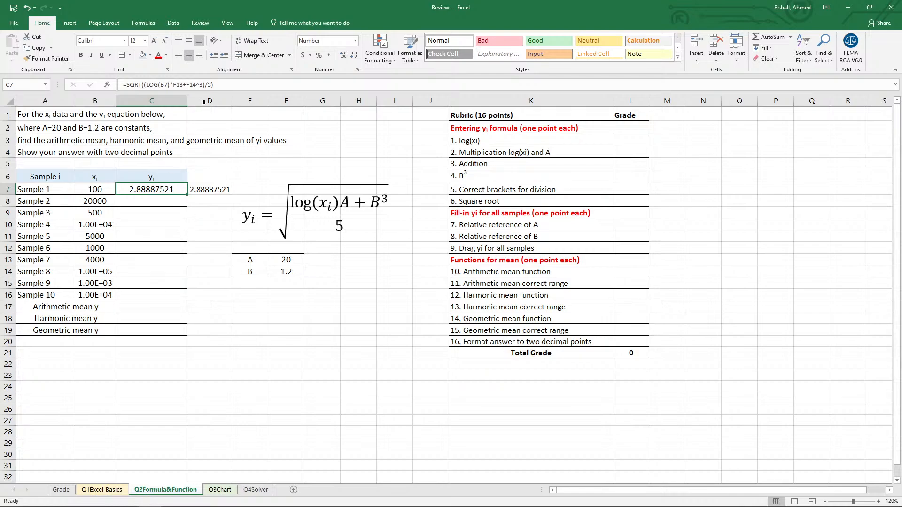
{"action": "left_click", "coordinate": [172, 84]}
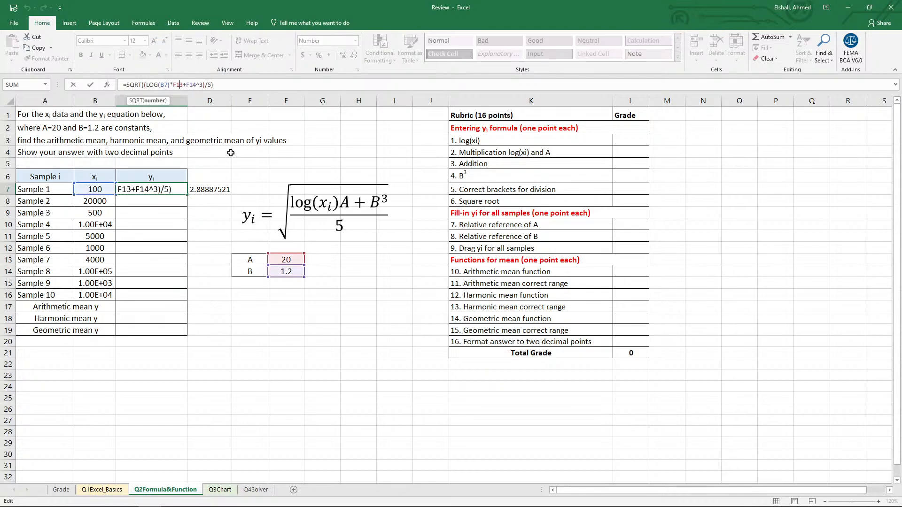
{"action": "type", "text": "$13+F"}
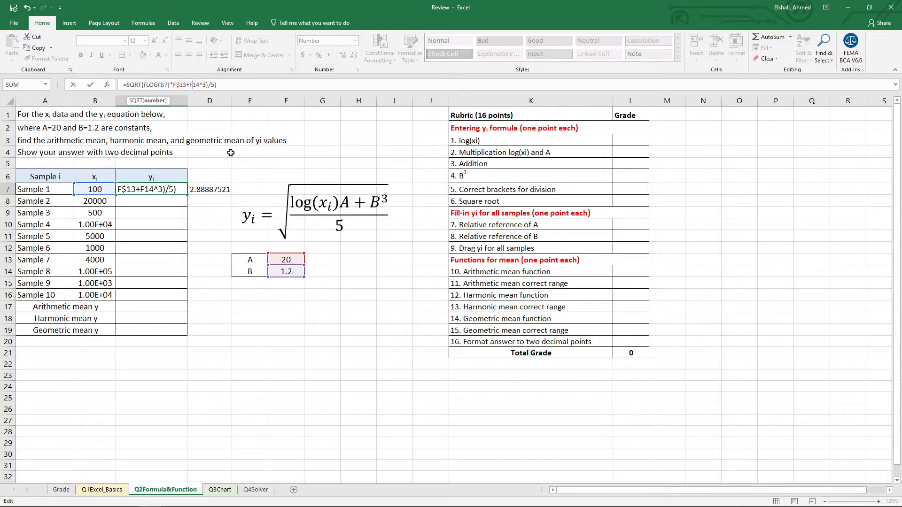
{"action": "type", "text": "$"}
{"action": "key", "text": "Tab"}
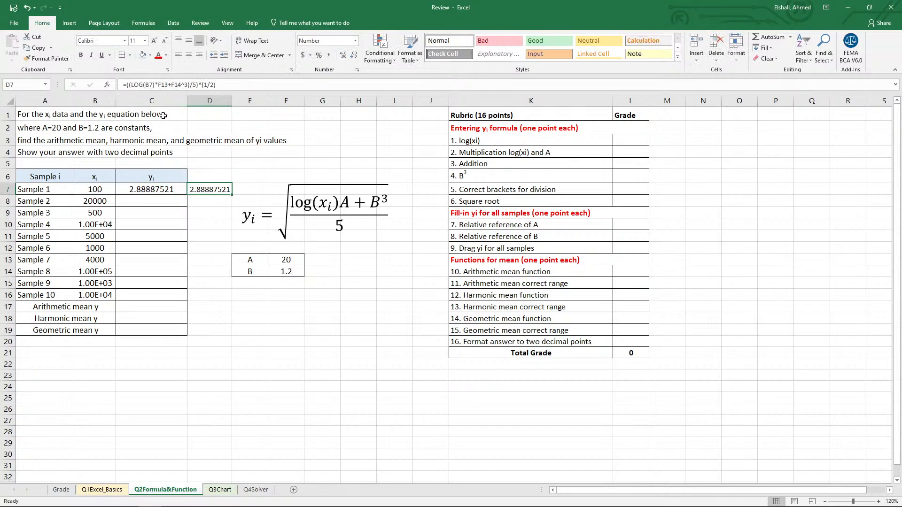
Lock the constants' rows in the alternative D7 formula, making it =((LOG(B7)*F$13+F$14^3)/5)^(1/2).
{"action": "key", "text": "F2"}
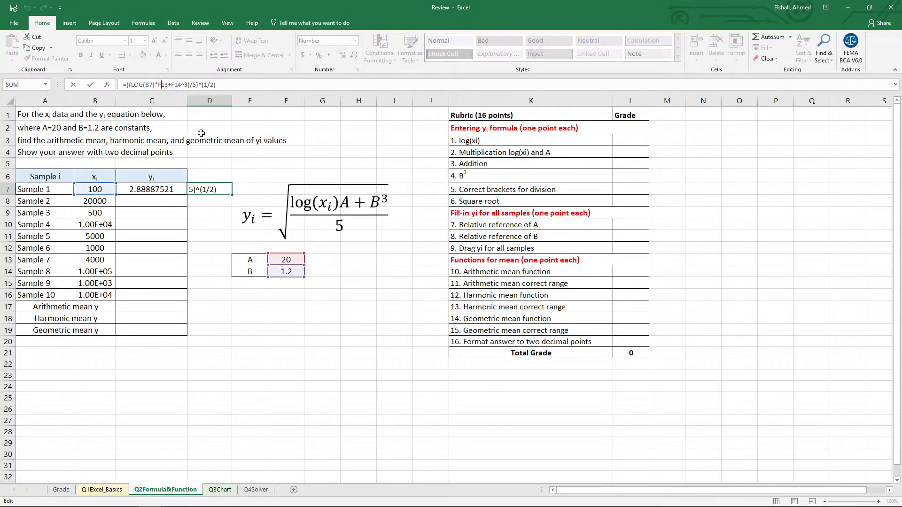
{"action": "type", "text": "$"}
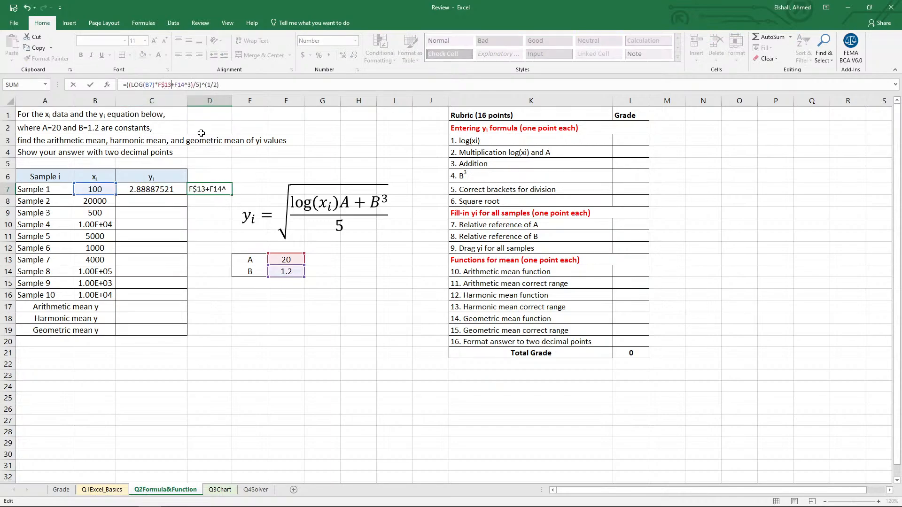
{"action": "key", "text": "Right"}
{"action": "key", "text": "Right"}
{"action": "key", "text": "Right"}
{"action": "key", "text": "Right"}
{"action": "type", "text": "$"}
{"action": "key", "text": "Return"}
{"action": "left_click", "coordinate": [203, 190]}
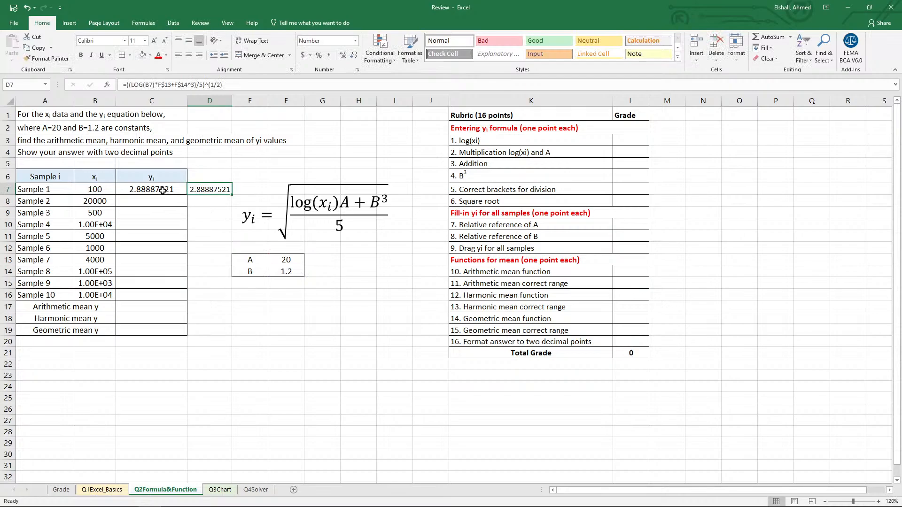
Fill the C7 and D7 formulas down through Sample 10 and clear the surplus results in rows 17 to 19.
{"action": "left_click_drag", "start_coordinate": [163, 191], "coordinate": [155, 307]}
{"action": "key", "text": "Delete"}
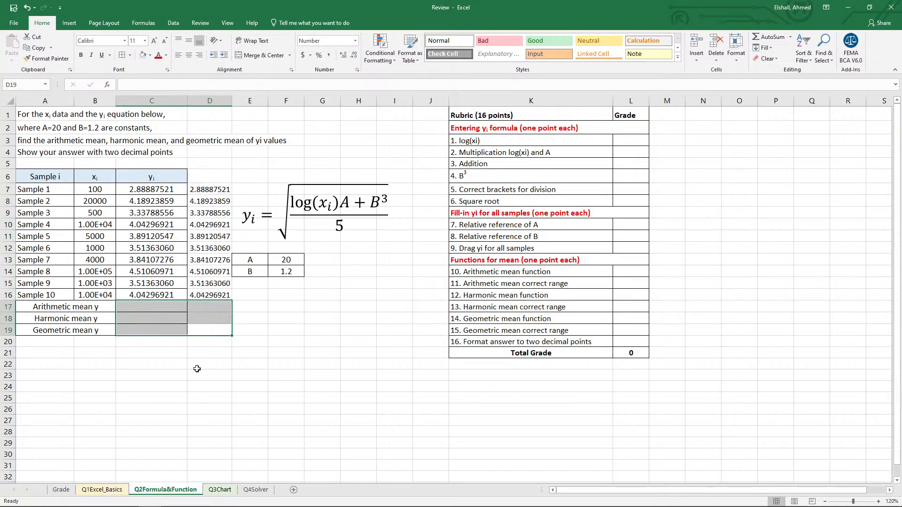
{"action": "left_click", "coordinate": [163, 189]}
{"action": "left_click_drag", "start_coordinate": [187, 195], "coordinate": [231, 194]}
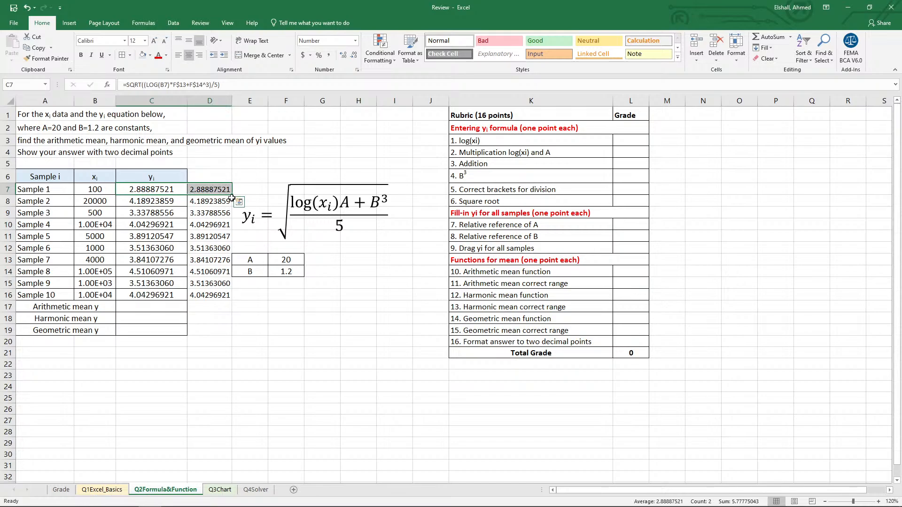
{"action": "double_click", "coordinate": [231, 196]}
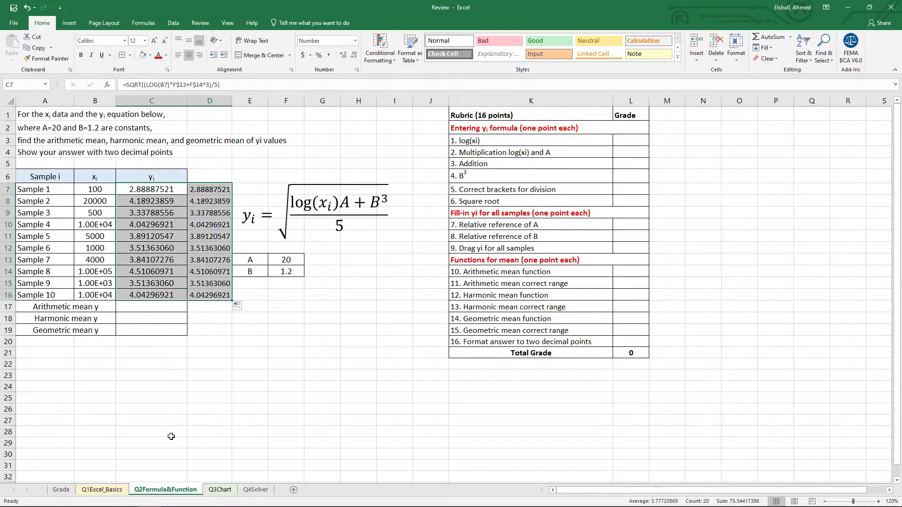
Delete the duplicate yi results in D7:D16, beside the table.
{"action": "left_click", "coordinate": [158, 191]}
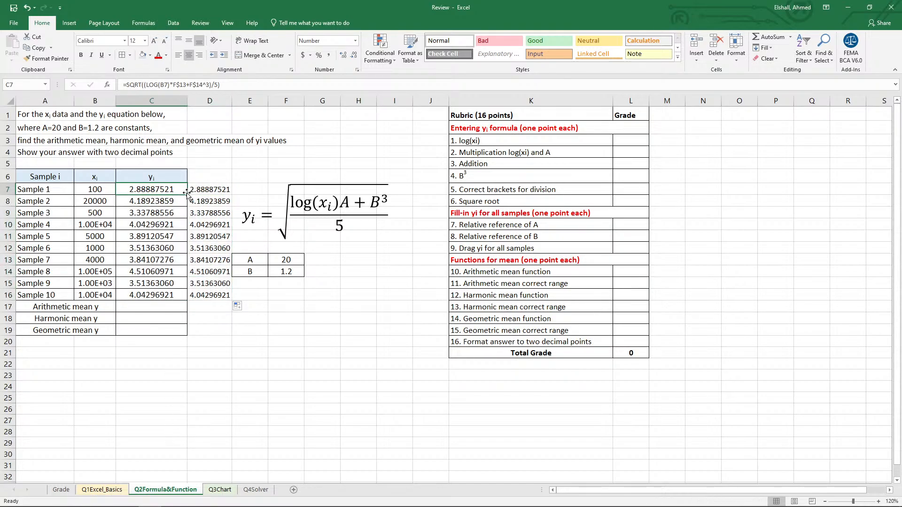
{"action": "left_click_drag", "start_coordinate": [186, 193], "coordinate": [204, 296]}
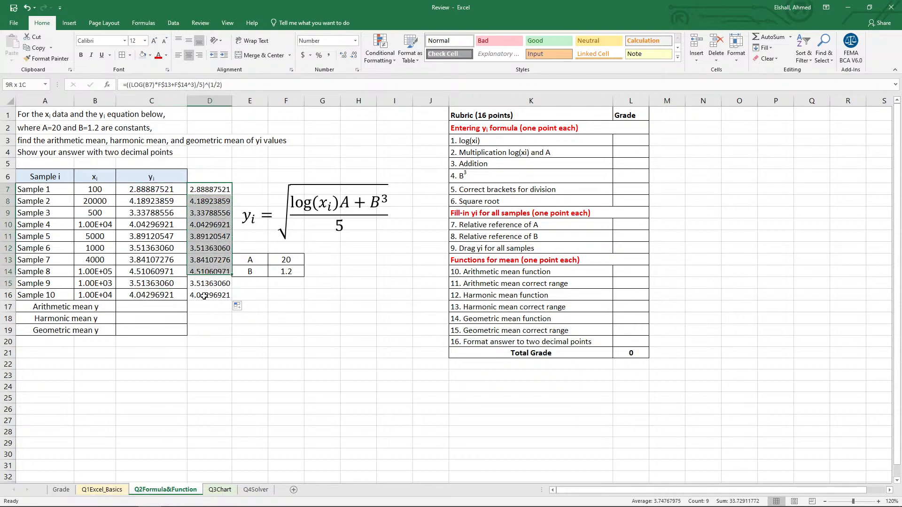
{"action": "key", "text": "Delete"}
{"action": "left_click", "coordinate": [158, 365]}
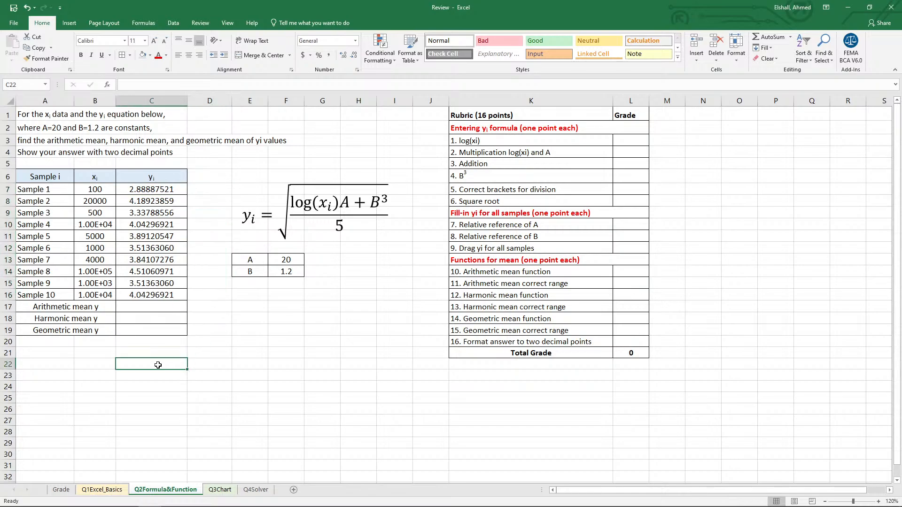
Calculate the arithmetic mean of the yi values in C17 with =AVERAGE(C7:C16).
{"action": "left_click", "coordinate": [157, 305]}
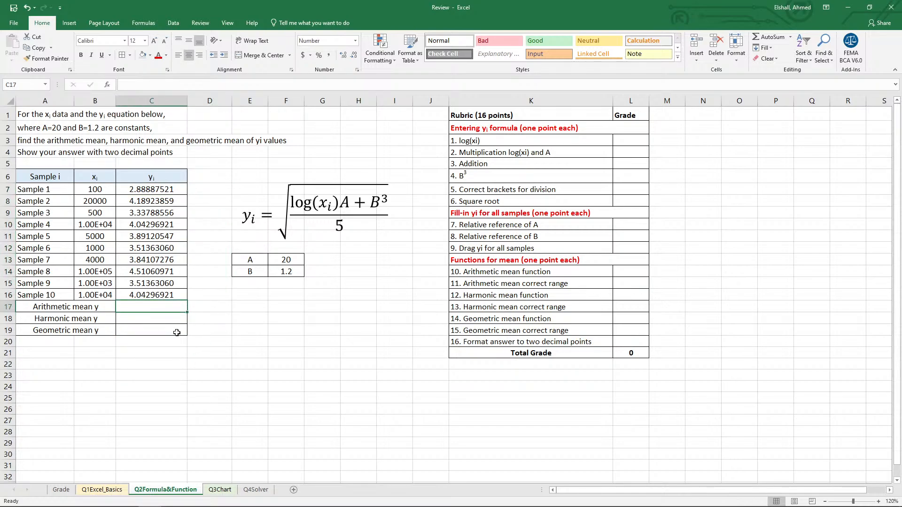
{"action": "type", "text": "=av"}
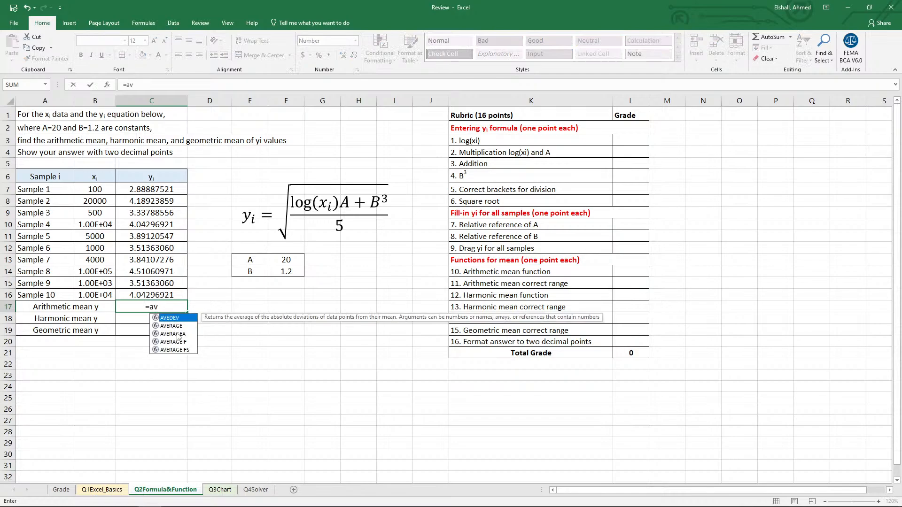
{"action": "double_click", "coordinate": [170, 326]}
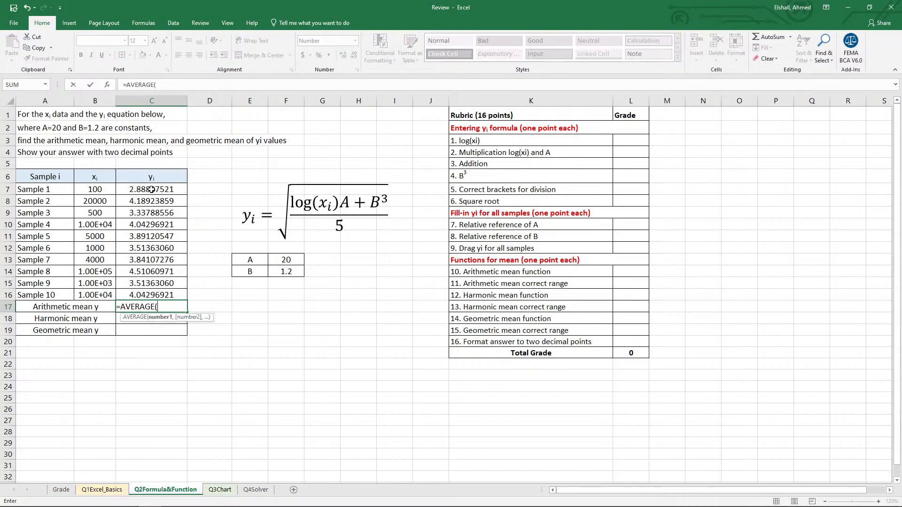
{"action": "left_click_drag", "start_coordinate": [152, 189], "coordinate": [155, 295]}
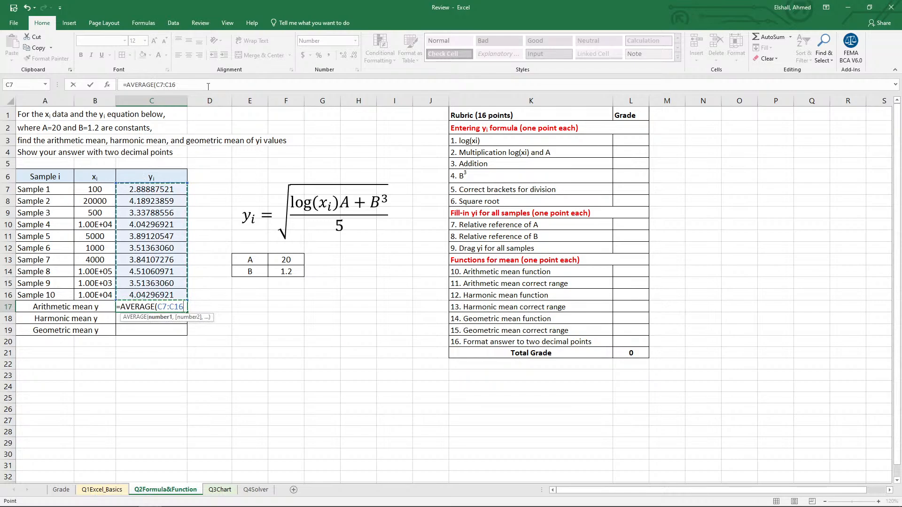
{"action": "type", "text": ")"}
{"action": "key", "text": "Return"}
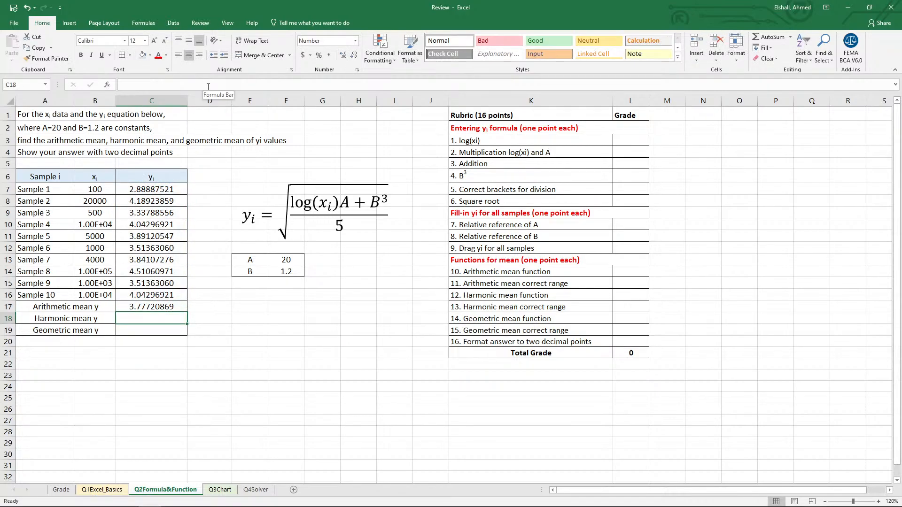
Calculate the harmonic mean of the yi values in C18 with =HARMEAN(C7:C16).
{"action": "type", "text": "="}
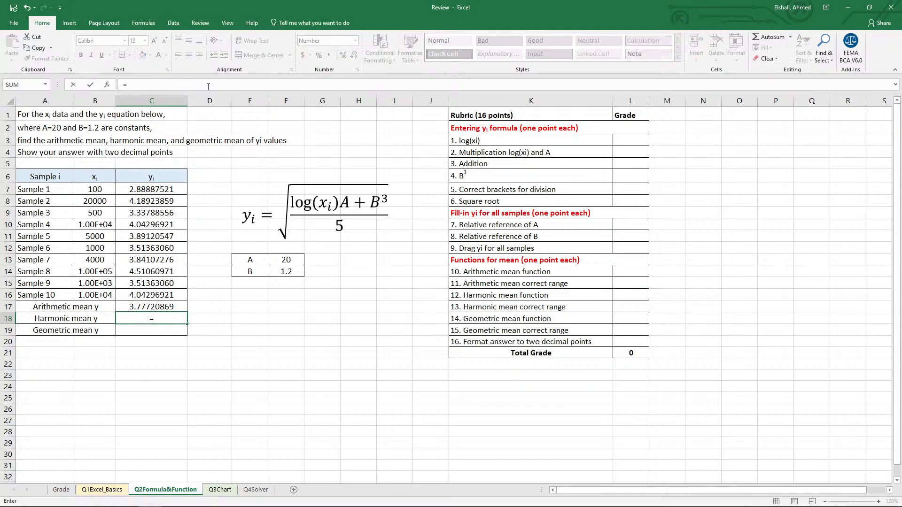
{"action": "type", "text": "h"}
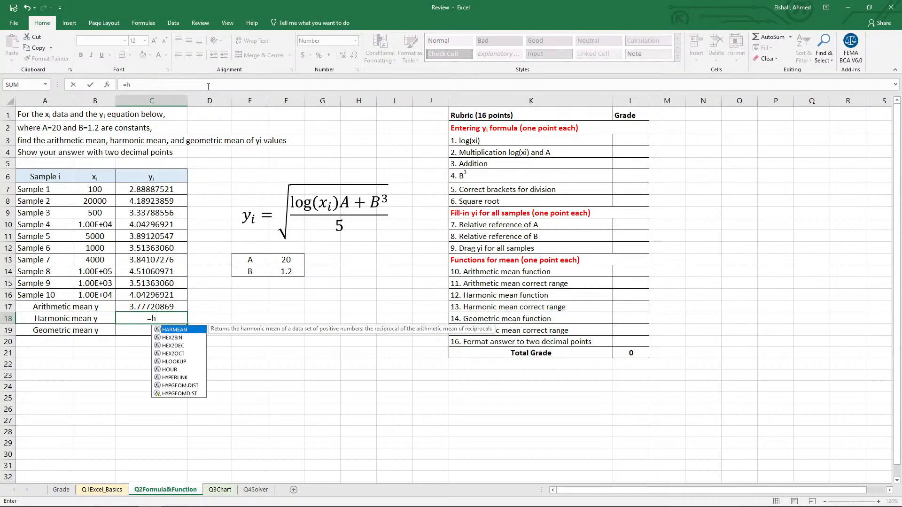
{"action": "double_click", "coordinate": [175, 330]}
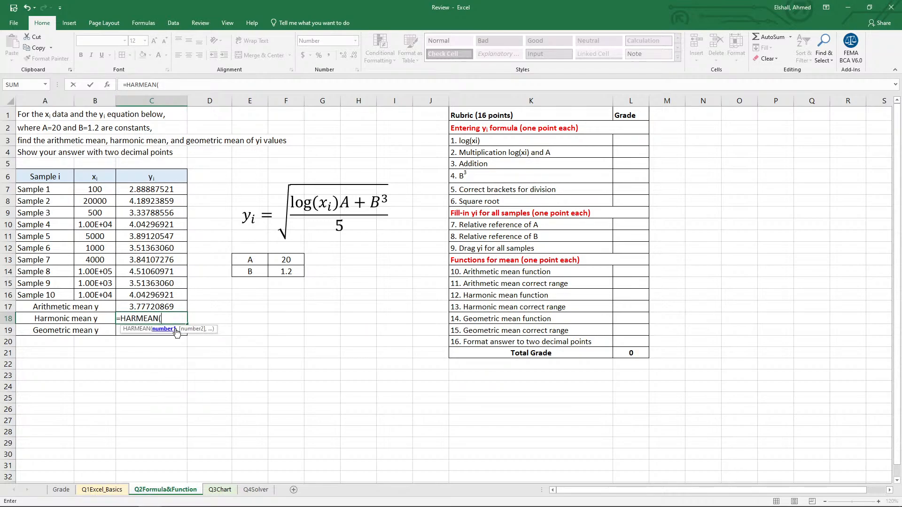
{"action": "left_click_drag", "start_coordinate": [147, 190], "coordinate": [160, 295]}
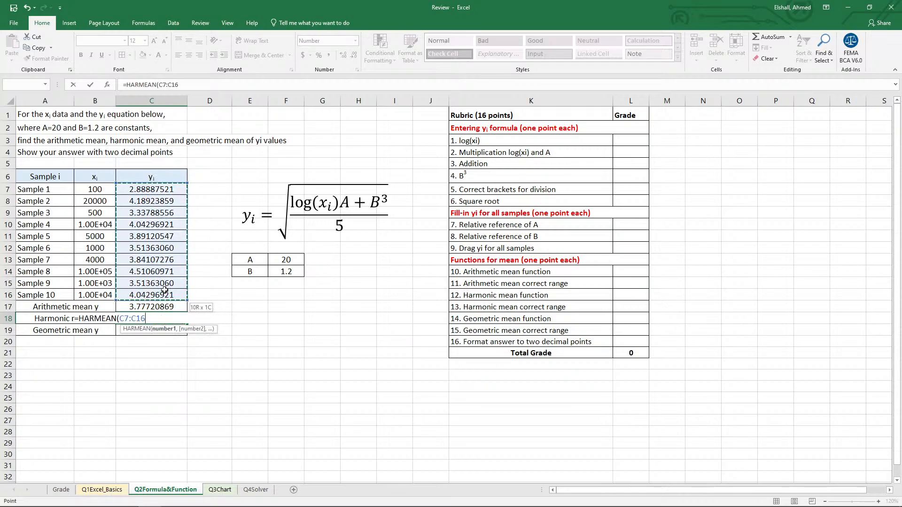
{"action": "left_click", "coordinate": [201, 88]}
{"action": "type", "text": ")"}
{"action": "key", "text": "Return"}
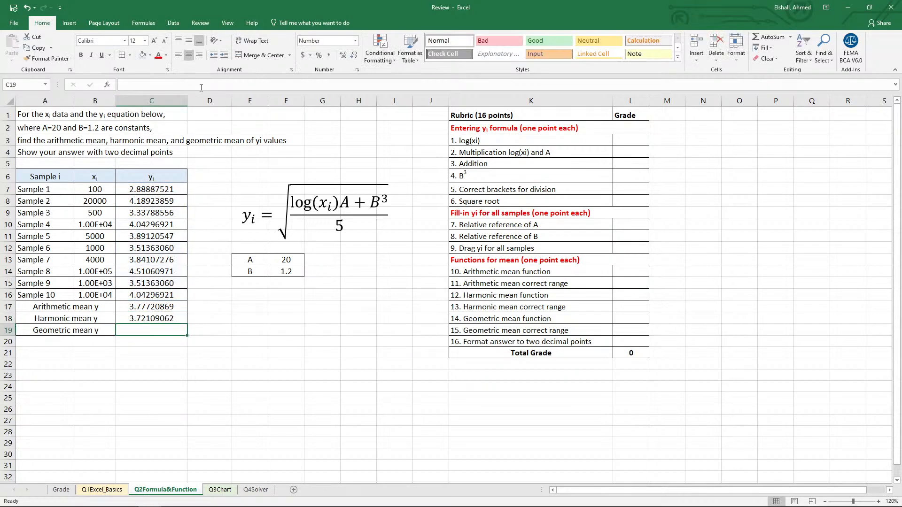
Calculate the geometric mean of the yi values in C19 with the GEOMEAN function over C7:C16.
{"action": "type", "text": "="}
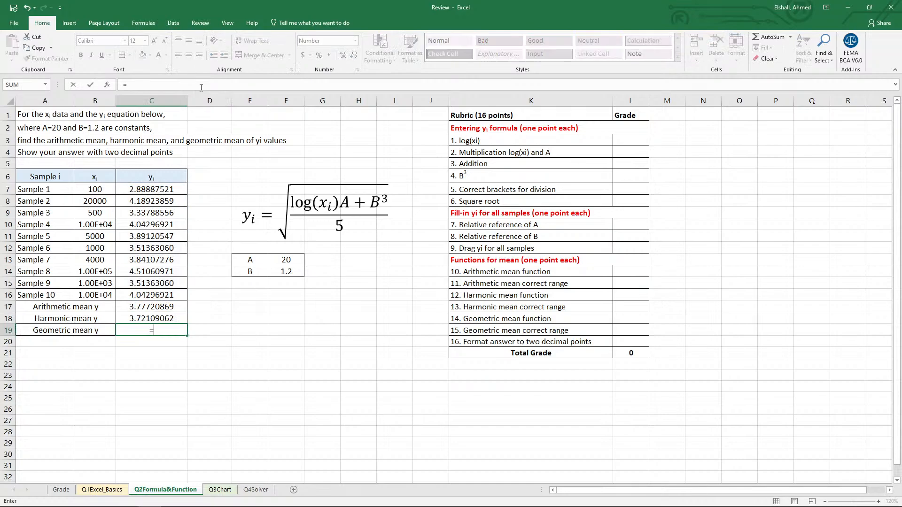
{"action": "type", "text": "g"}
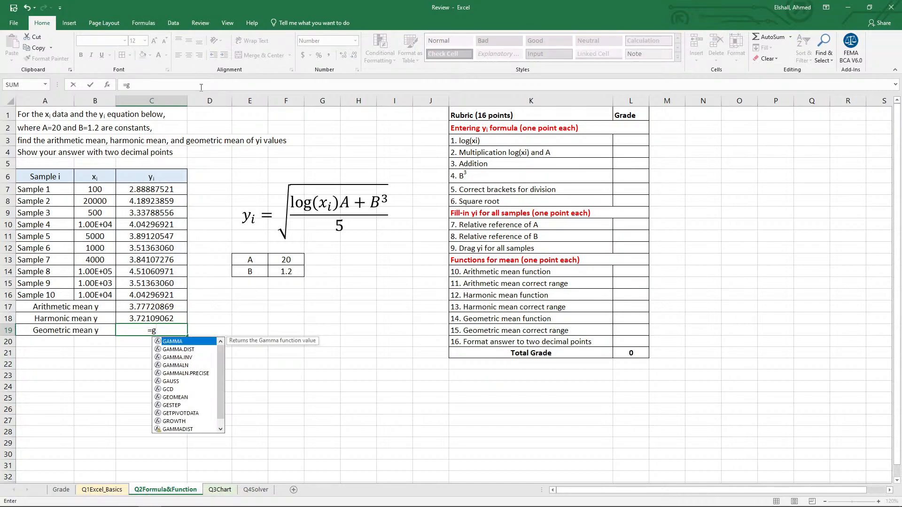
{"action": "type", "text": "e"}
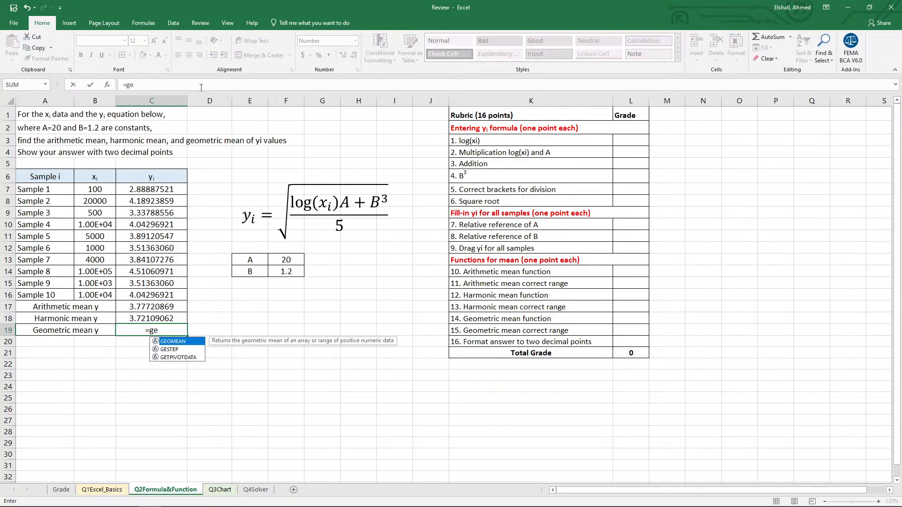
{"action": "key", "text": "Tab"}
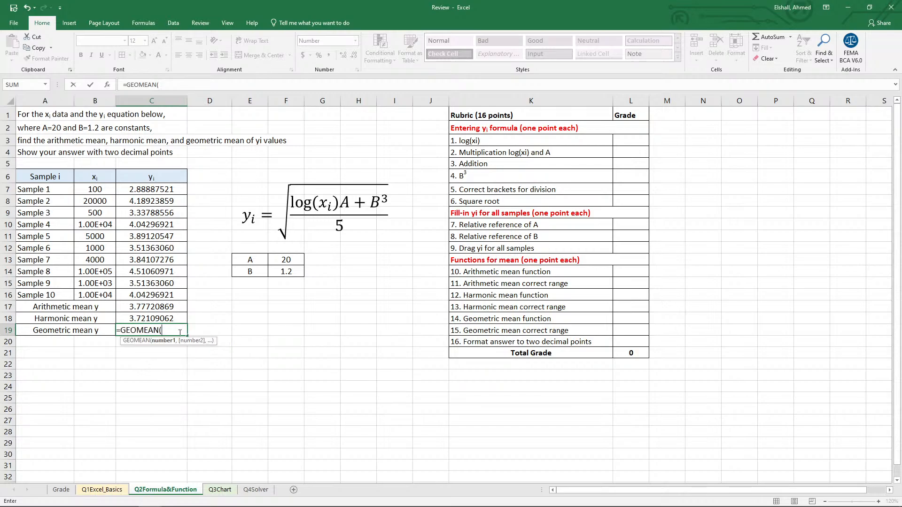
{"action": "left_click_drag", "start_coordinate": [144, 190], "coordinate": [151, 296]}
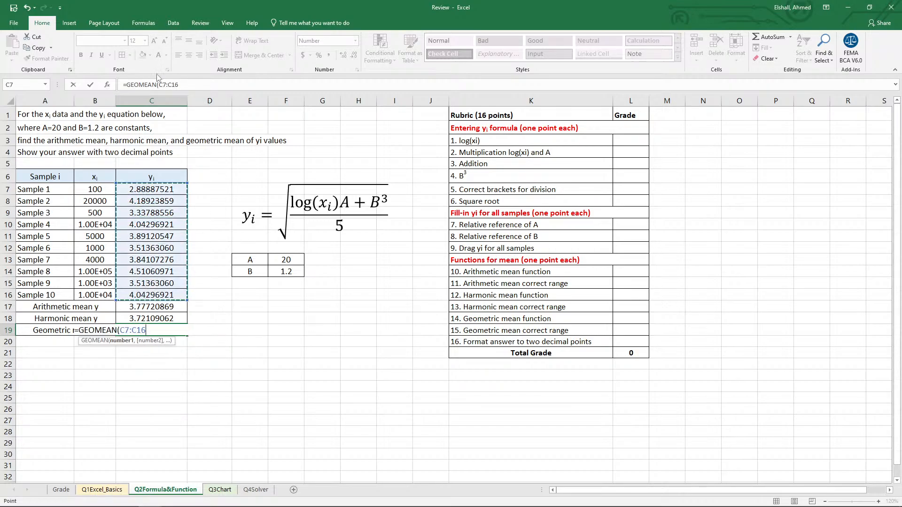
{"action": "left_click", "coordinate": [216, 85]}
{"action": "key", "text": "Return"}
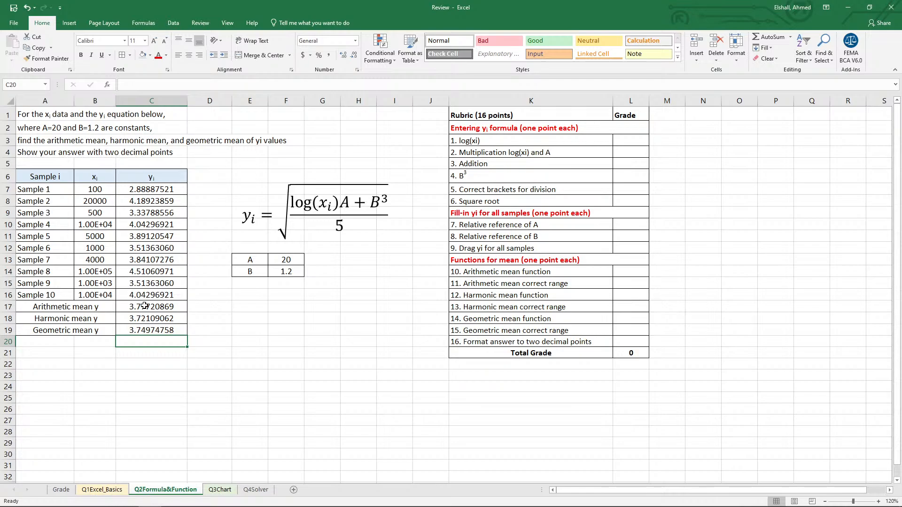
Format the arithmetic, harmonic and geometric means in C17:C19 to two decimal places.
{"action": "left_click_drag", "start_coordinate": [145, 306], "coordinate": [151, 330]}
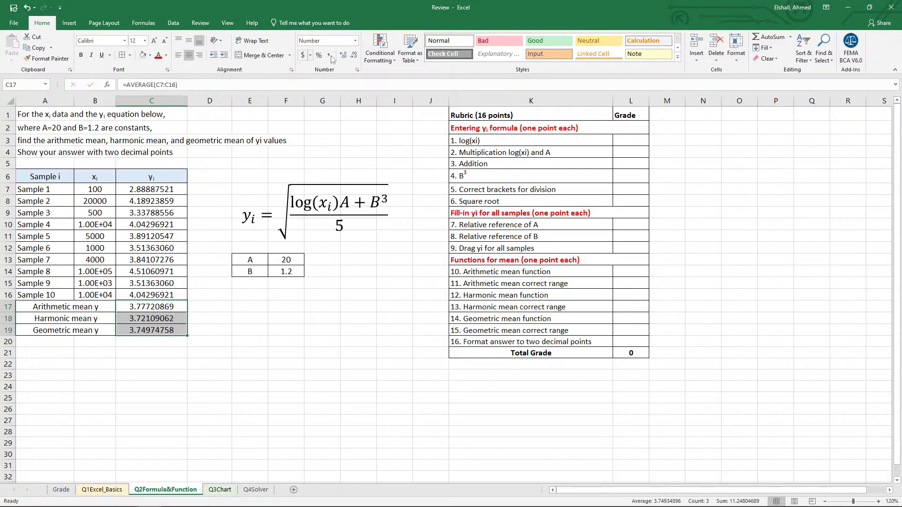
{"action": "left_click", "coordinate": [353, 56]}
{"action": "left_click", "coordinate": [353, 56]}
{"action": "left_click", "coordinate": [354, 55]}
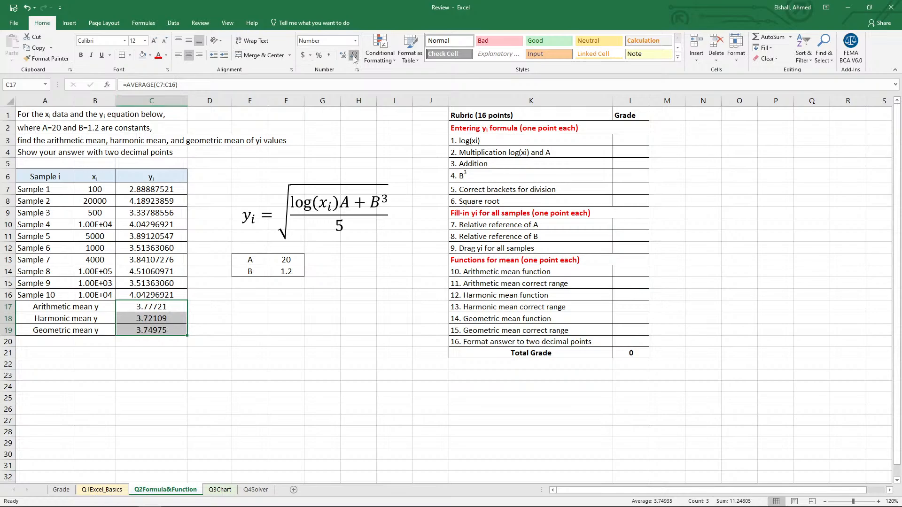
{"action": "left_click", "coordinate": [353, 55]}
{"action": "left_click", "coordinate": [353, 55]}
{"action": "left_click", "coordinate": [354, 55]}
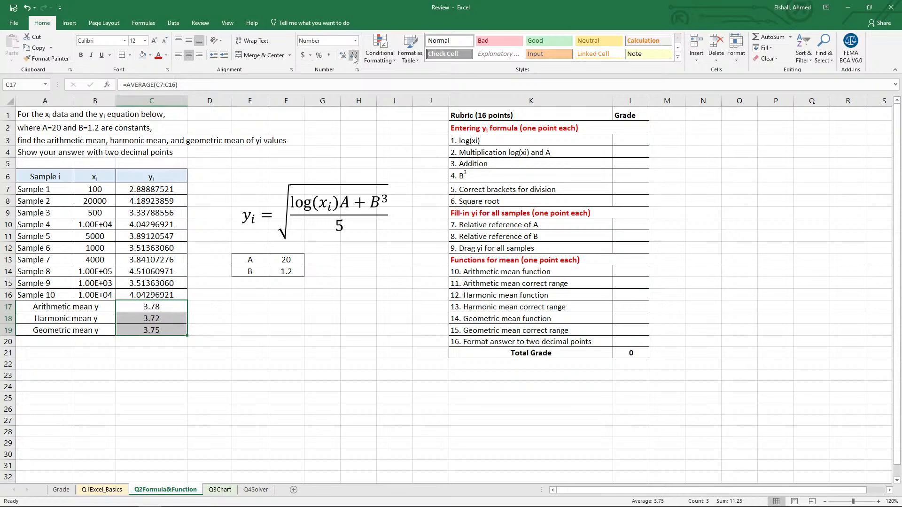
{"action": "left_click", "coordinate": [213, 407]}
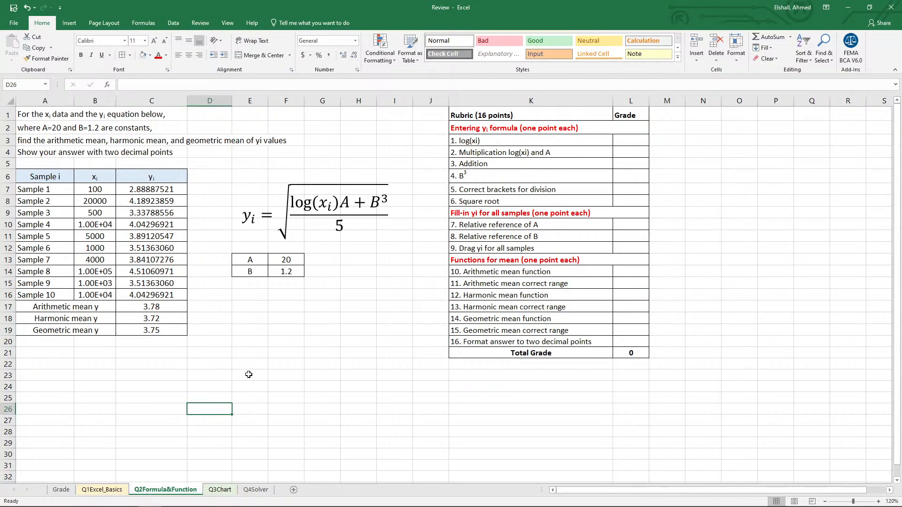
Award 1 point to each of the six "Entering yi formula" rubric criteria in L3:L8.
{"action": "left_click", "coordinate": [634, 139]}
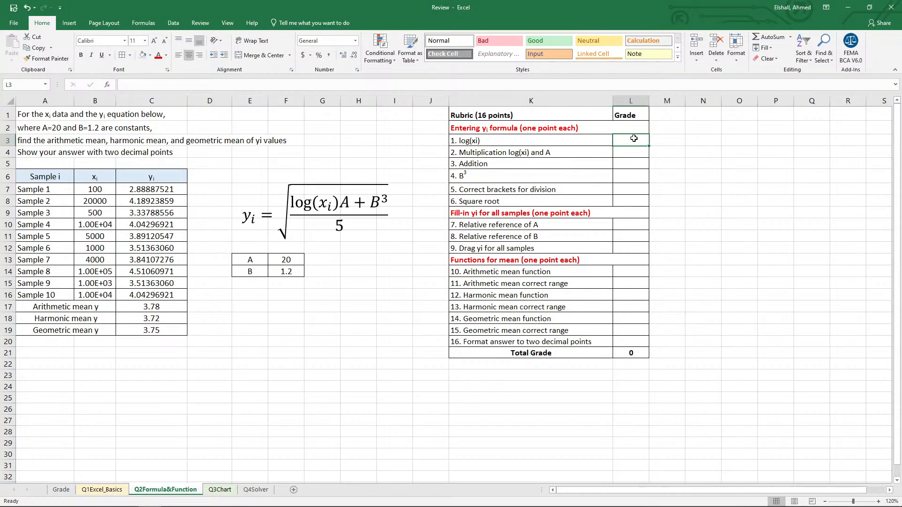
{"action": "type", "text": "1"}
{"action": "key", "text": "Return"}
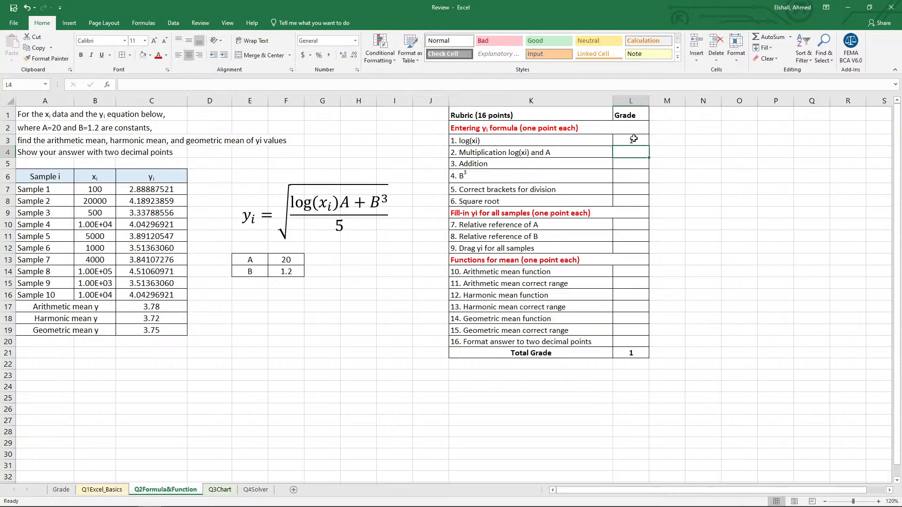
{"action": "type", "text": "1"}
{"action": "key", "text": "Return"}
{"action": "type", "text": "1"}
{"action": "key", "text": "Return"}
{"action": "type", "text": "1"}
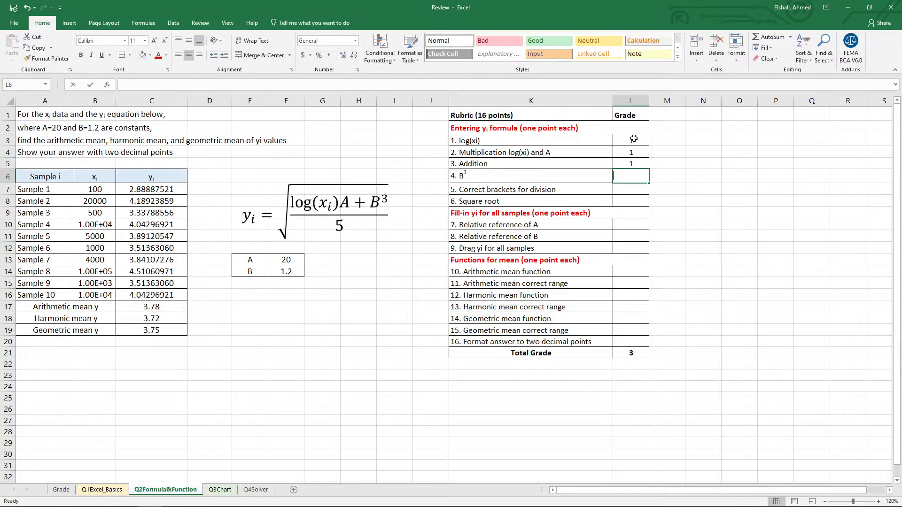
{"action": "key", "text": "Return"}
{"action": "type", "text": "1"}
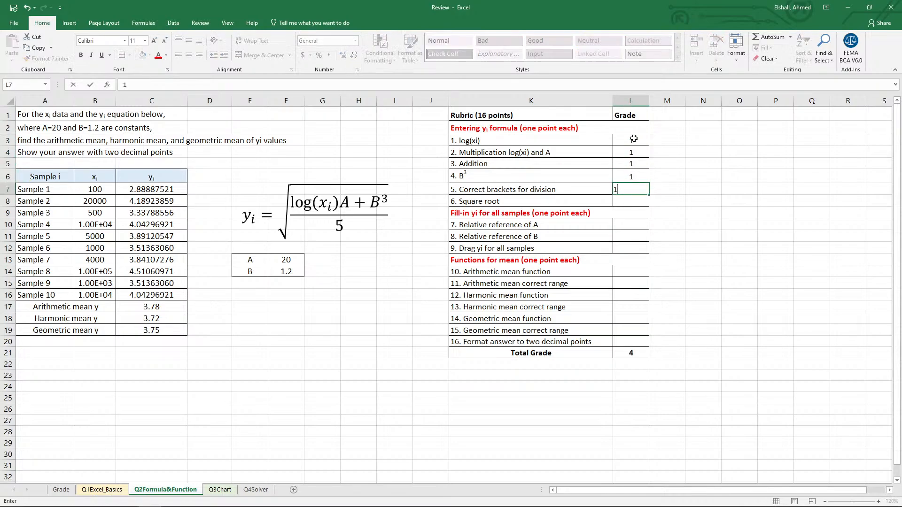
{"action": "key", "text": "Return"}
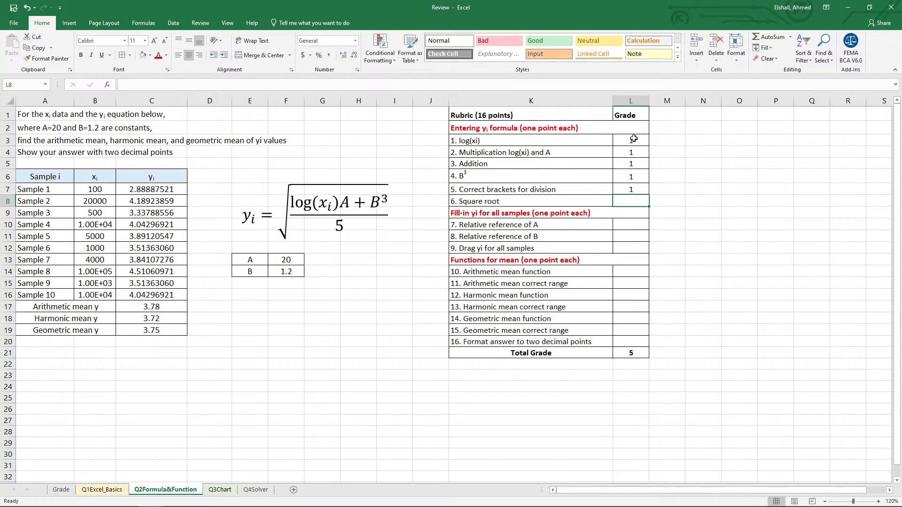
{"action": "type", "text": "1"}
{"action": "key", "text": "Return"}
Award 1 point to each of the three "Fill-in yi for all samples" rubric criteria in L10:L12.
{"action": "key", "text": "Return"}
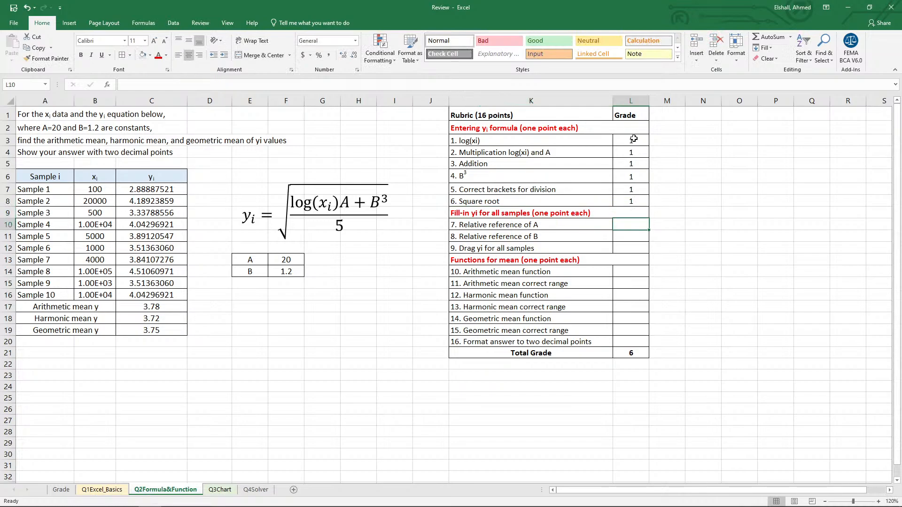
{"action": "key", "text": "Return"}
{"action": "key", "text": "Up"}
{"action": "type", "text": "1"}
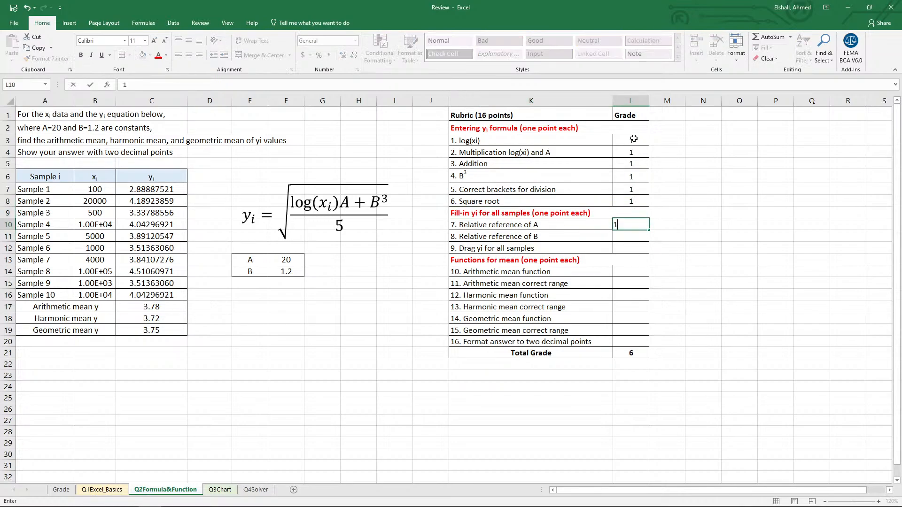
{"action": "key", "text": "Return"}
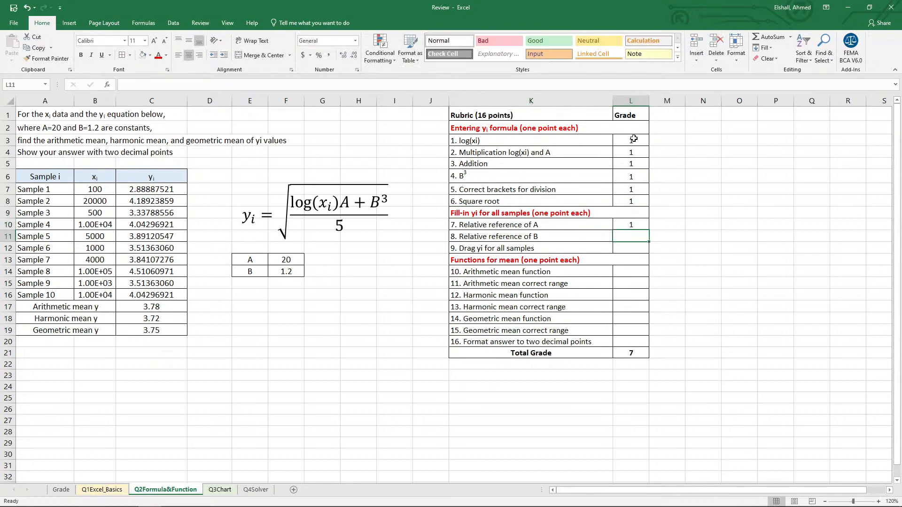
{"action": "type", "text": "1"}
{"action": "key", "text": "Return"}
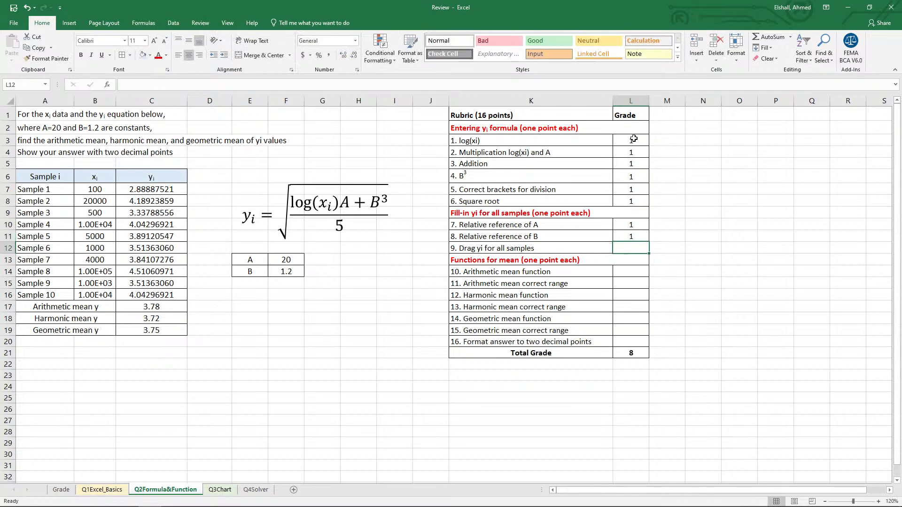
{"action": "type", "text": "1"}
{"action": "key", "text": "Return"}
Award 1 point to each arithmetic and harmonic mean function and range criterion in L14:L17.
{"action": "key", "text": "Down"}
{"action": "key", "text": "Down"}
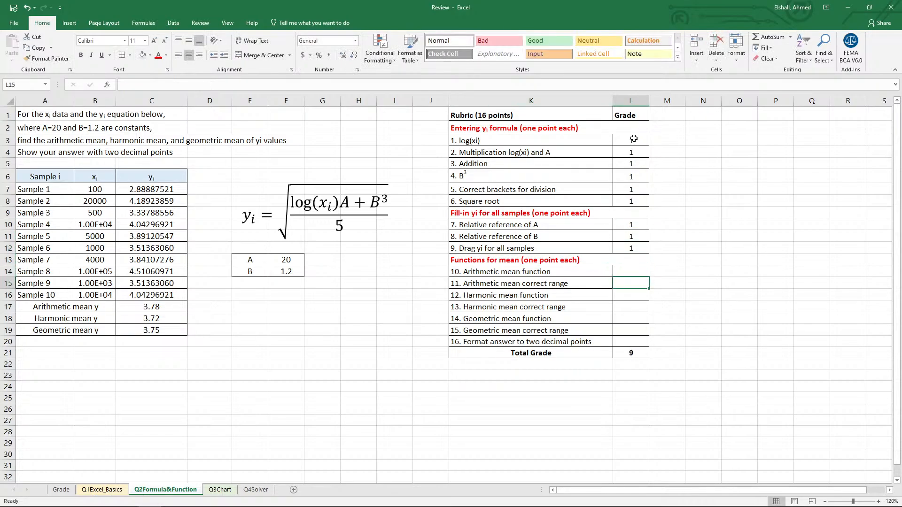
{"action": "key", "text": "Up"}
{"action": "type", "text": "1"}
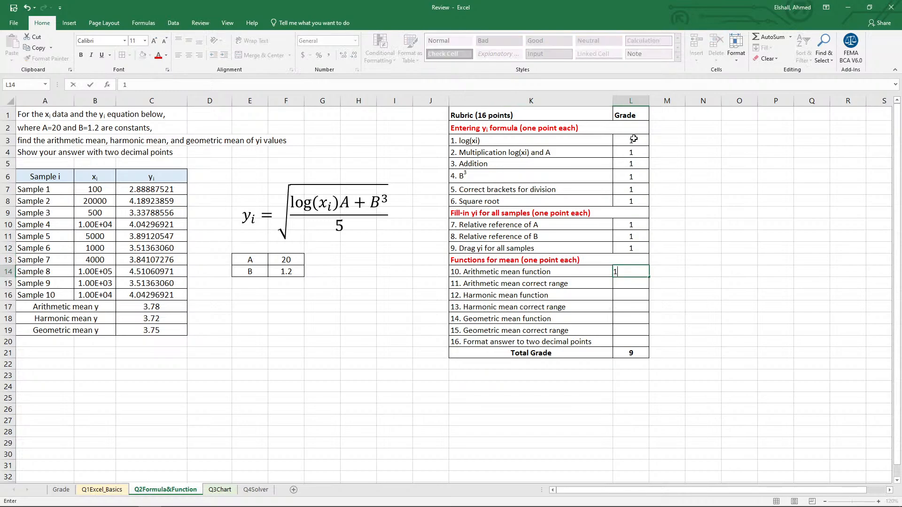
{"action": "key", "text": "Return"}
{"action": "type", "text": "1"}
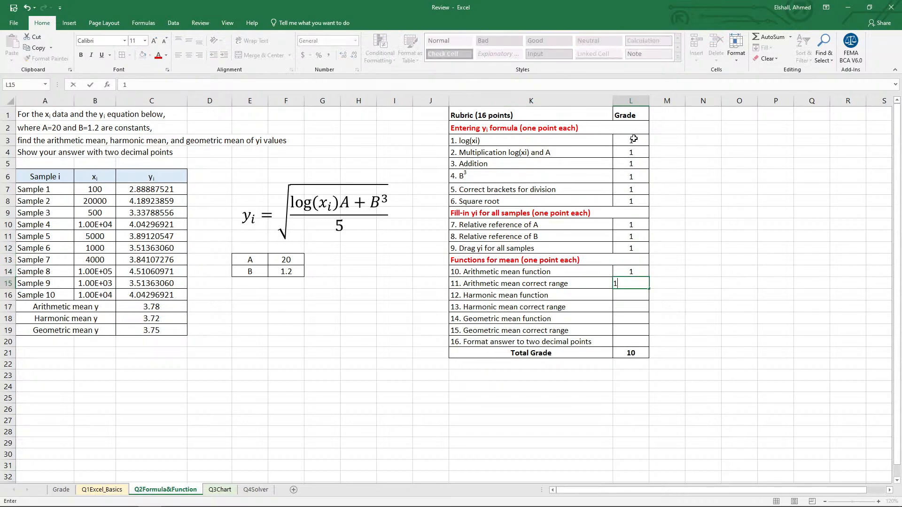
{"action": "key", "text": "Return"}
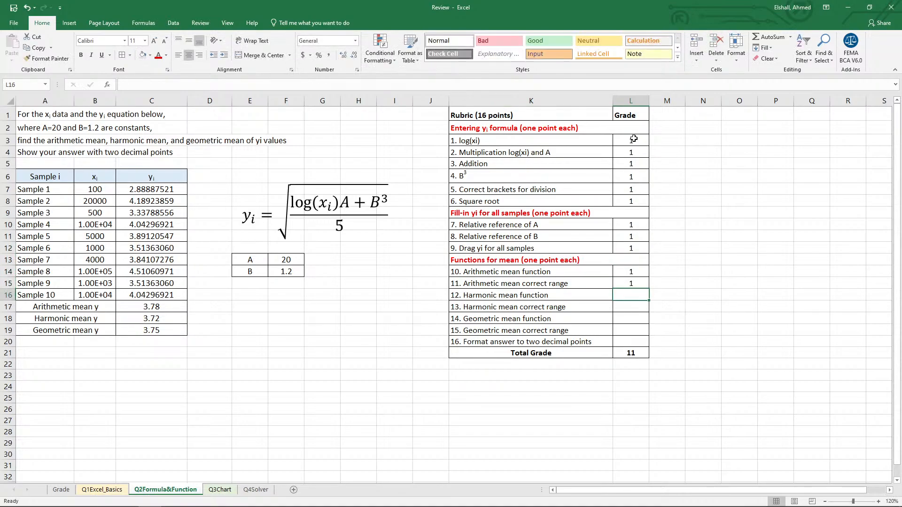
{"action": "type", "text": "1"}
{"action": "key", "text": "Return"}
{"action": "type", "text": "1"}
{"action": "key", "text": "Return"}
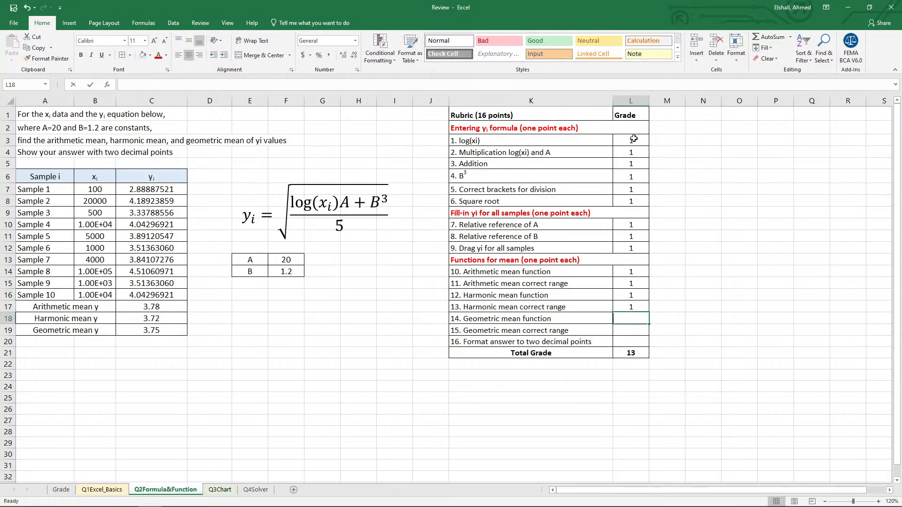
Award 1 point each to the geometric mean function, its correct range and the two-decimal format in L18:L20.
{"action": "type", "text": "1"}
{"action": "key", "text": "Return"}
{"action": "type", "text": "1"}
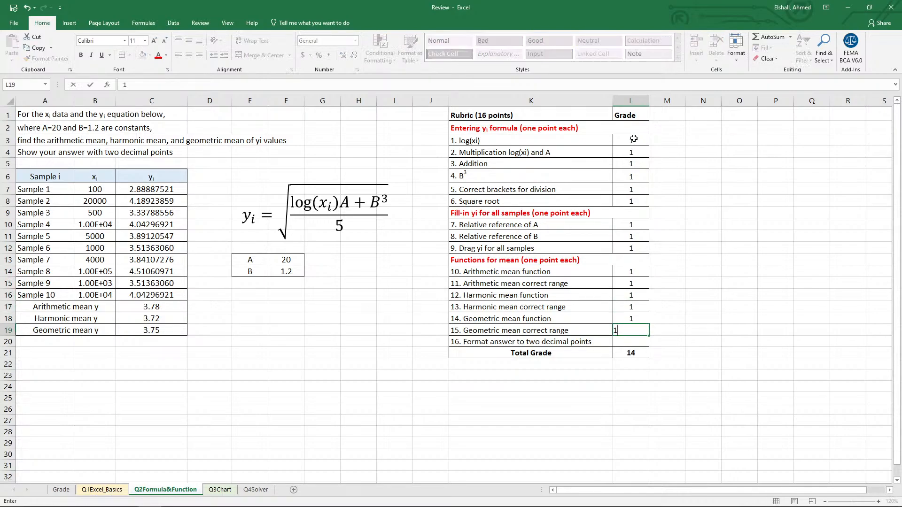
{"action": "key", "text": "Return"}
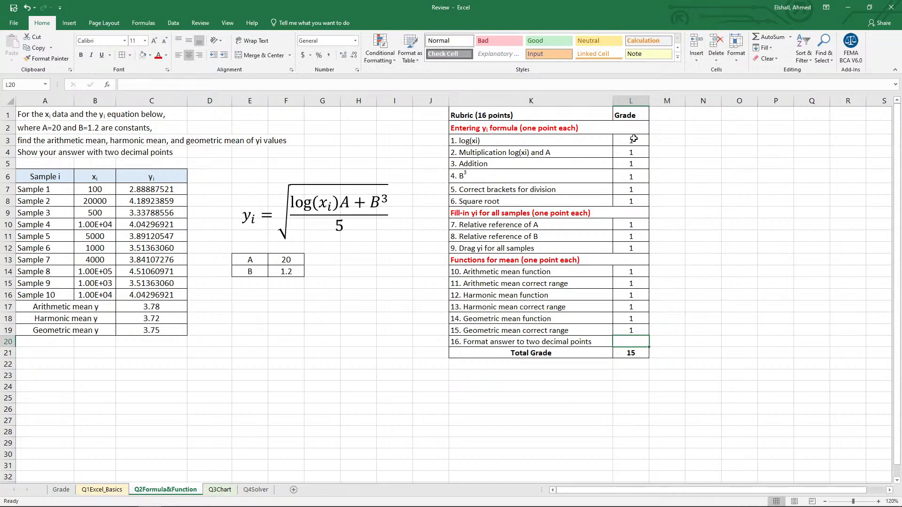
{"action": "type", "text": "1"}
{"action": "key", "text": "Return"}
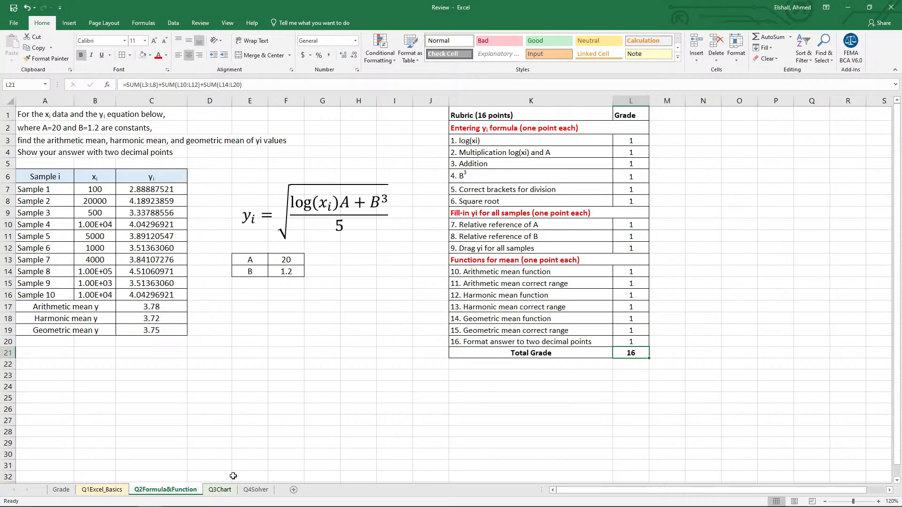
Go to the Q3Chart sheet and move the reference figure away from the data, over the rubric.
{"action": "left_click", "coordinate": [219, 490]}
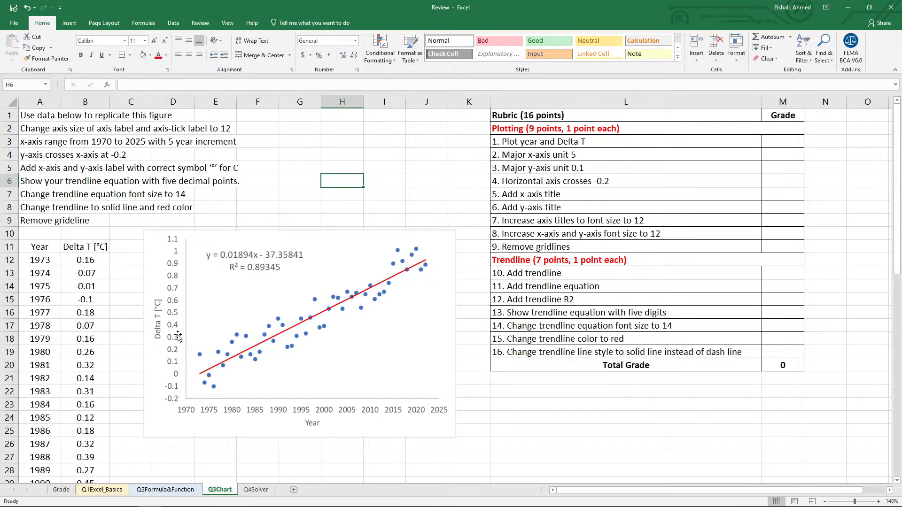
{"action": "left_click_drag", "start_coordinate": [213, 310], "coordinate": [245, 303]}
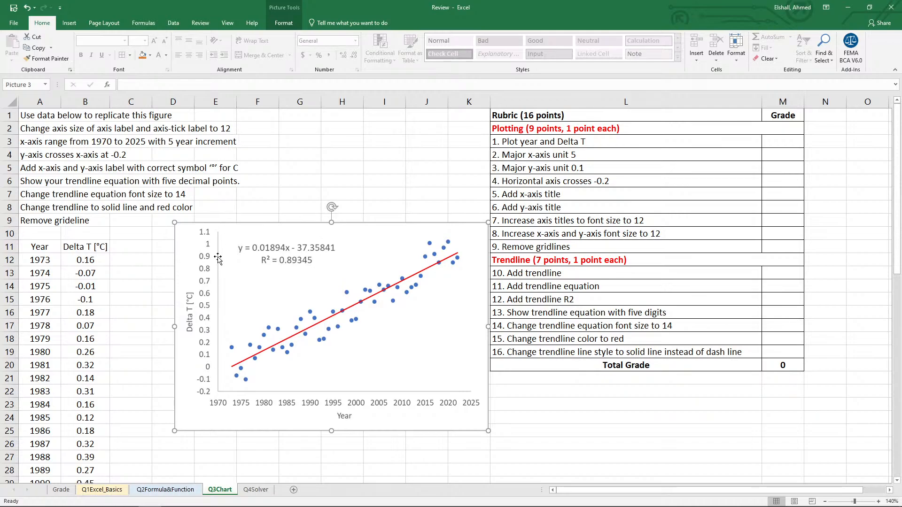
{"action": "left_click_drag", "start_coordinate": [301, 254], "coordinate": [638, 218]}
{"action": "left_click", "coordinate": [301, 264]}
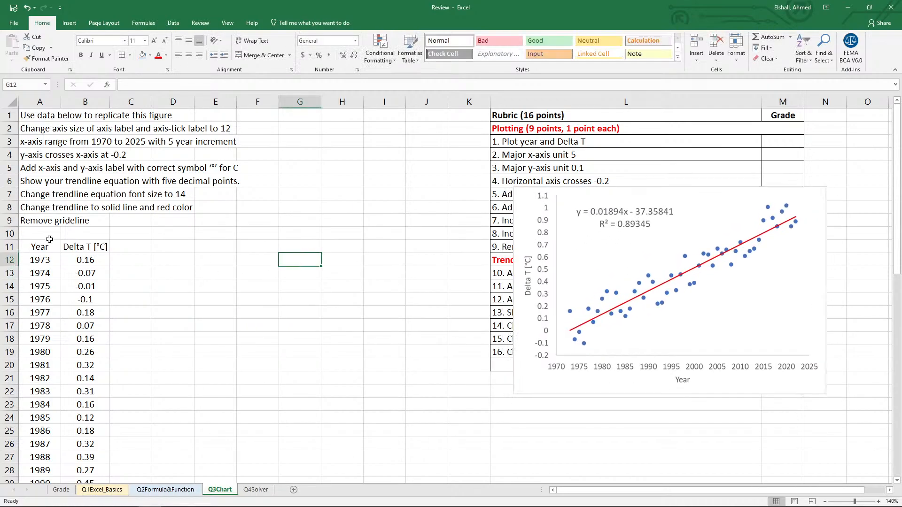
Insert a markers-only scatter chart of Year and Delta T from A11:B61.
{"action": "left_click_drag", "start_coordinate": [41, 248], "coordinate": [86, 463]}
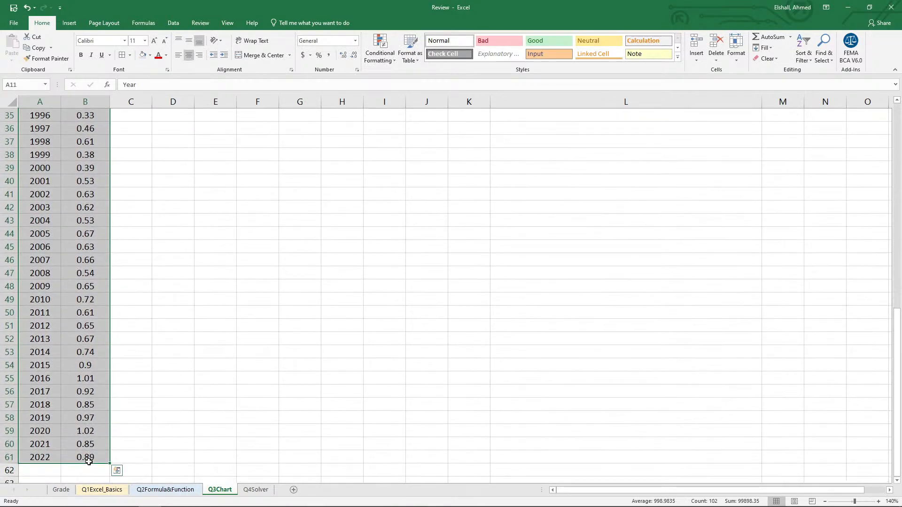
{"action": "scroll", "coordinate": [210, 319], "scroll_direction": "up", "scroll_amount": 6}
{"action": "scroll", "coordinate": [210, 319], "scroll_direction": "up", "scroll_amount": 5}
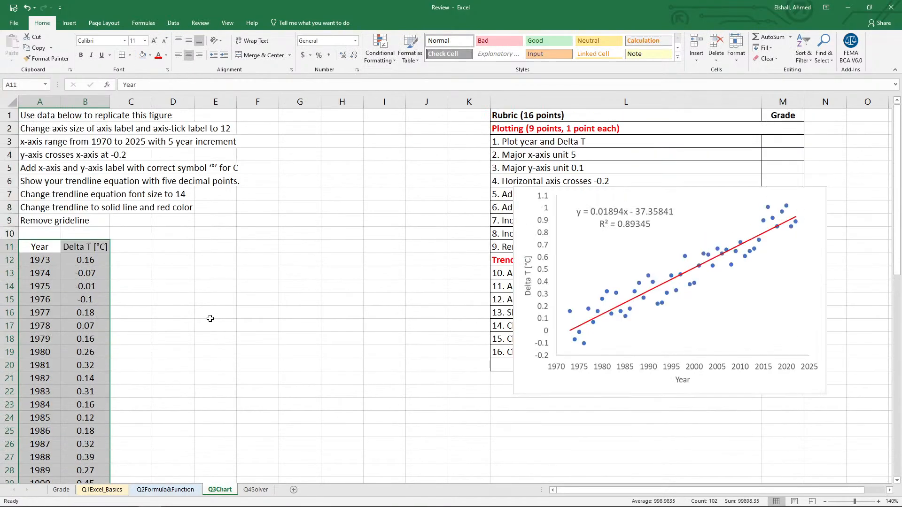
{"action": "left_click", "coordinate": [71, 23]}
{"action": "left_click", "coordinate": [343, 59]}
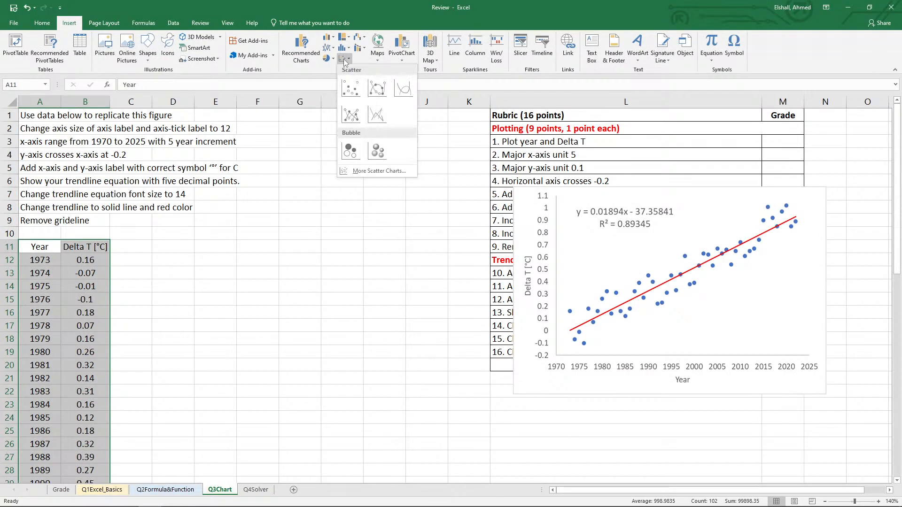
{"action": "left_click", "coordinate": [350, 92]}
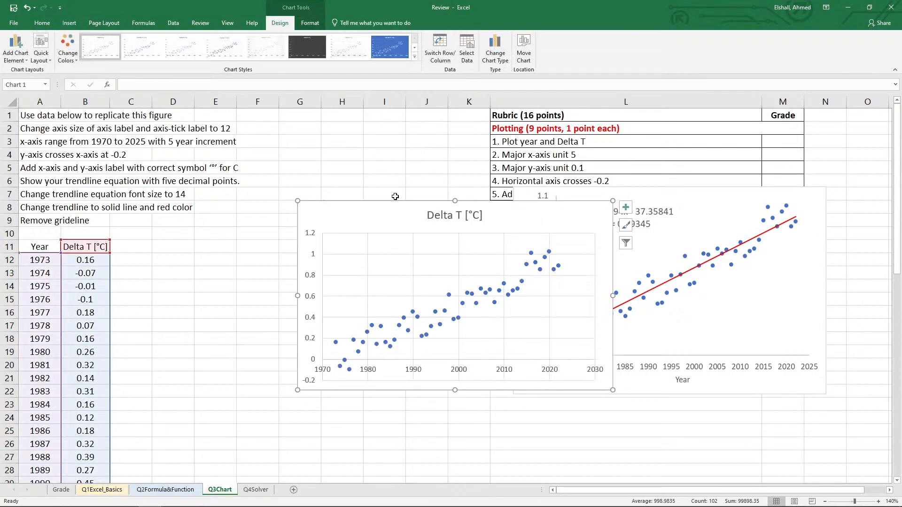
Move the new scatter chart next to the data columns and delete its chart title.
{"action": "left_click_drag", "start_coordinate": [399, 202], "coordinate": [263, 233]}
{"action": "left_click", "coordinate": [290, 239]}
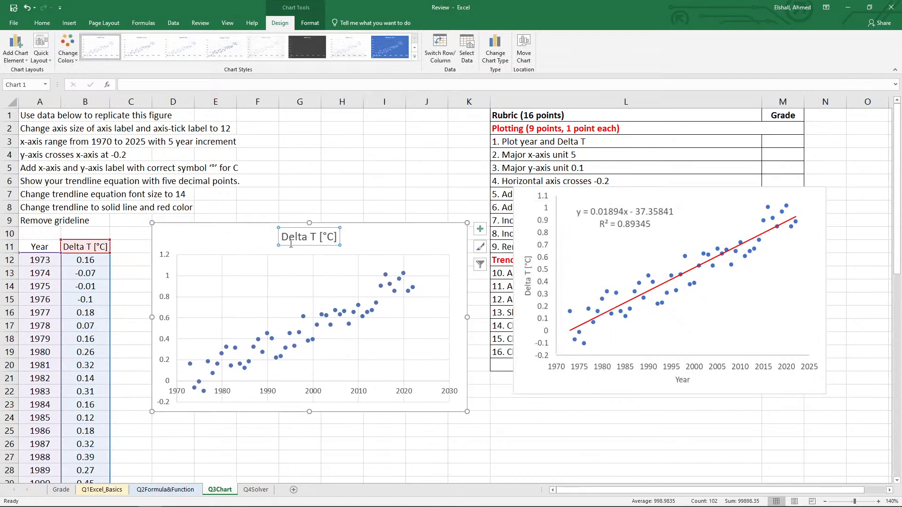
{"action": "key", "text": "Delete"}
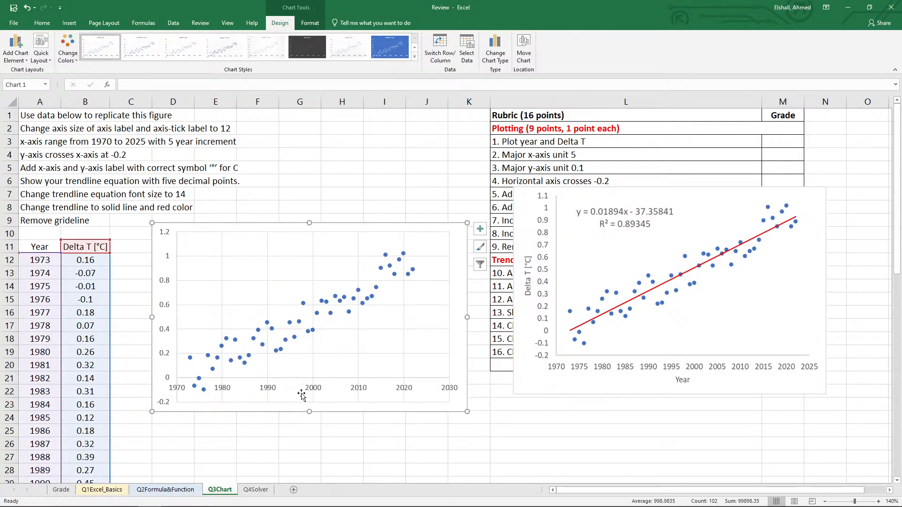
Set the chart's horizontal axis maximum to 2025 and its major unit to 5.
{"action": "left_click", "coordinate": [317, 392]}
{"action": "right_click", "coordinate": [319, 392]}
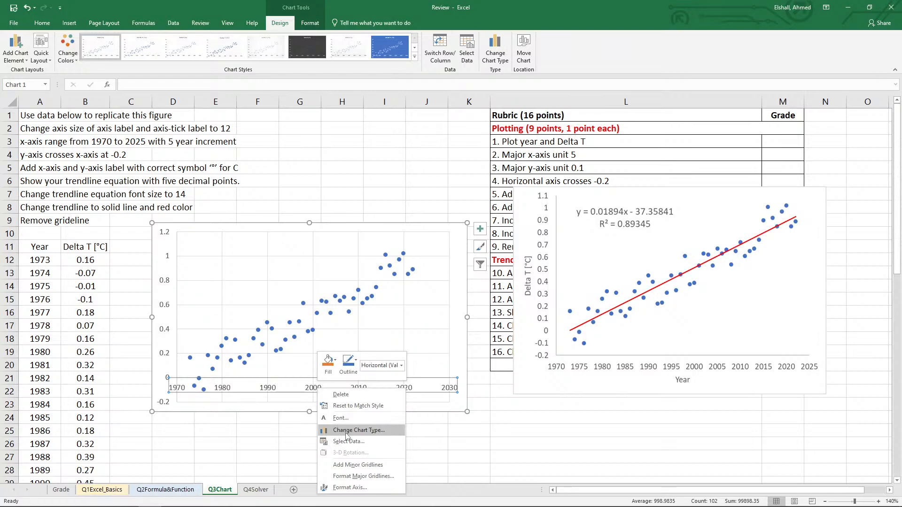
{"action": "left_click", "coordinate": [350, 488]}
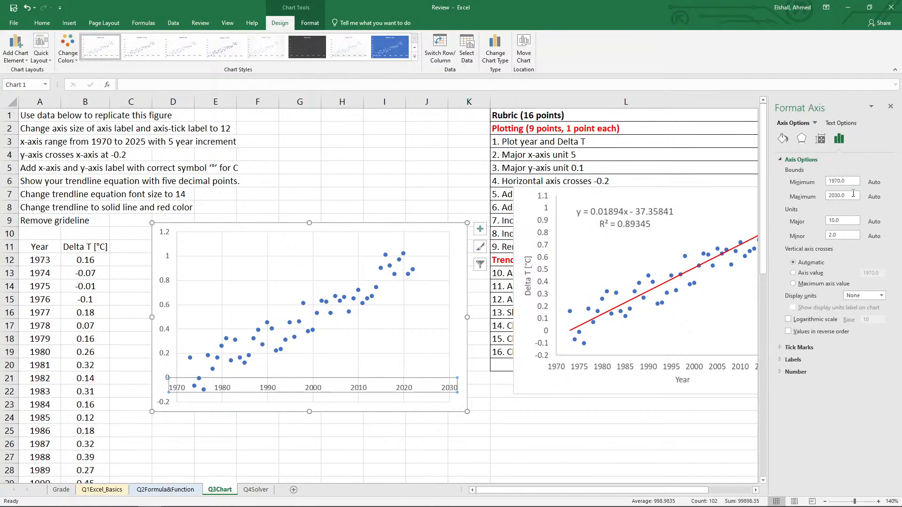
{"action": "left_click", "coordinate": [854, 194]}
{"action": "left_click_drag", "start_coordinate": [846, 220], "coordinate": [806, 220]}
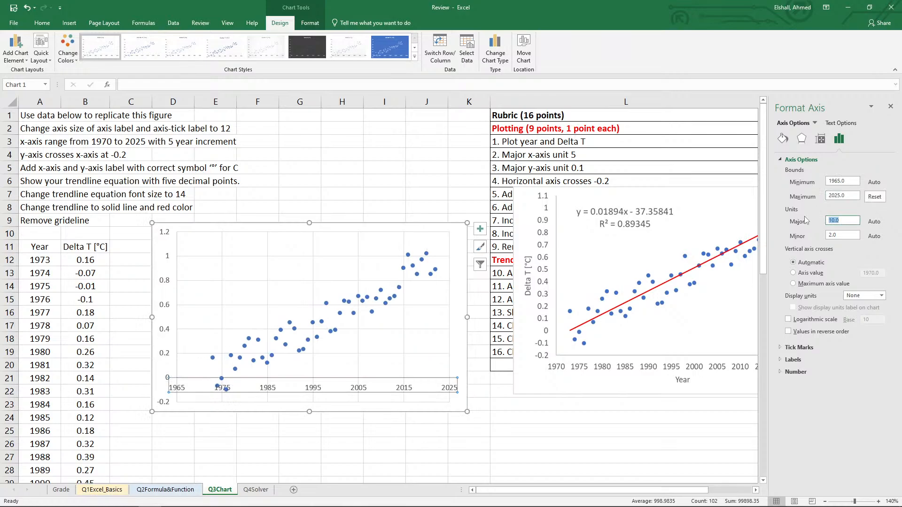
{"action": "type", "text": "5"}
{"action": "left_click", "coordinate": [837, 236]}
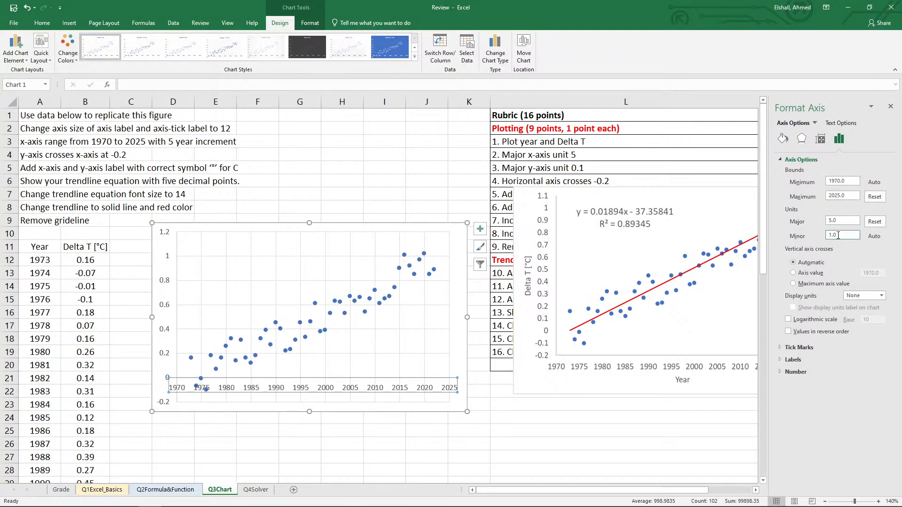
Set the major unit of the new chart's vertical axis to 0.1.
{"action": "left_click", "coordinate": [170, 287]}
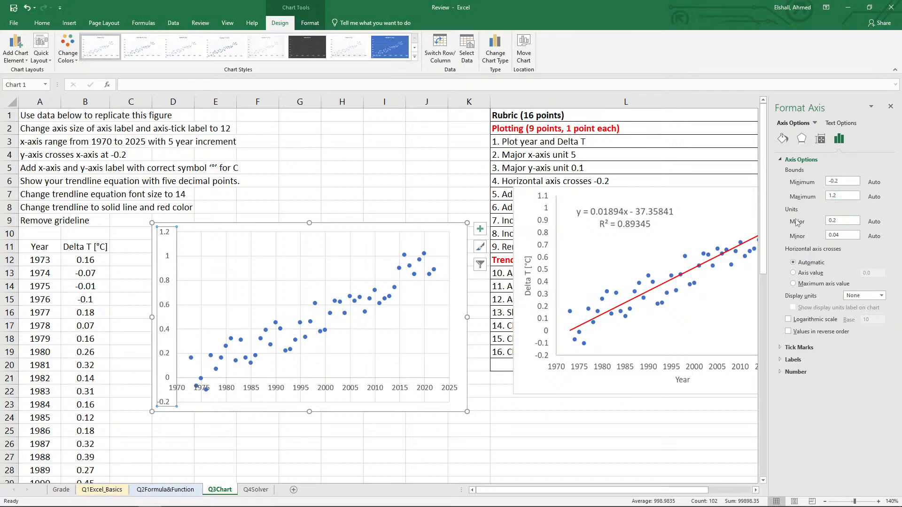
{"action": "left_click", "coordinate": [848, 222]}
{"action": "type", "text": "1"}
{"action": "left_click", "coordinate": [847, 235]}
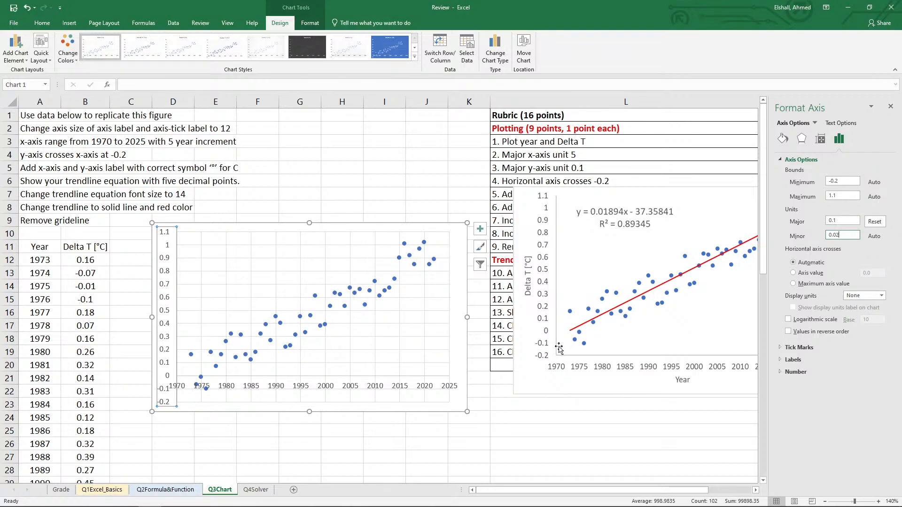
Make the horizontal axis cross the vertical axis at the value -0.2 and close the axis formatting.
{"action": "left_click", "coordinate": [794, 273]}
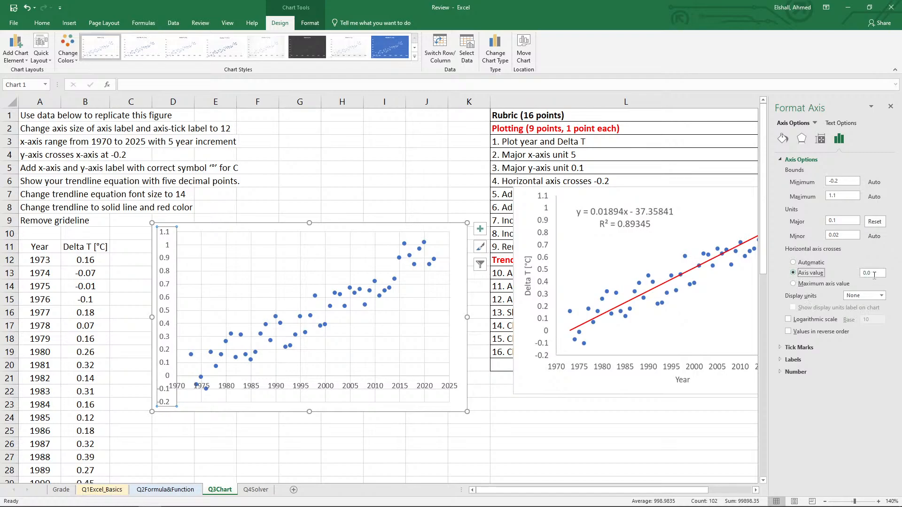
{"action": "left_click_drag", "start_coordinate": [874, 275], "coordinate": [862, 276]}
{"action": "type", "text": "-0"}
{"action": "left_click", "coordinate": [847, 222]}
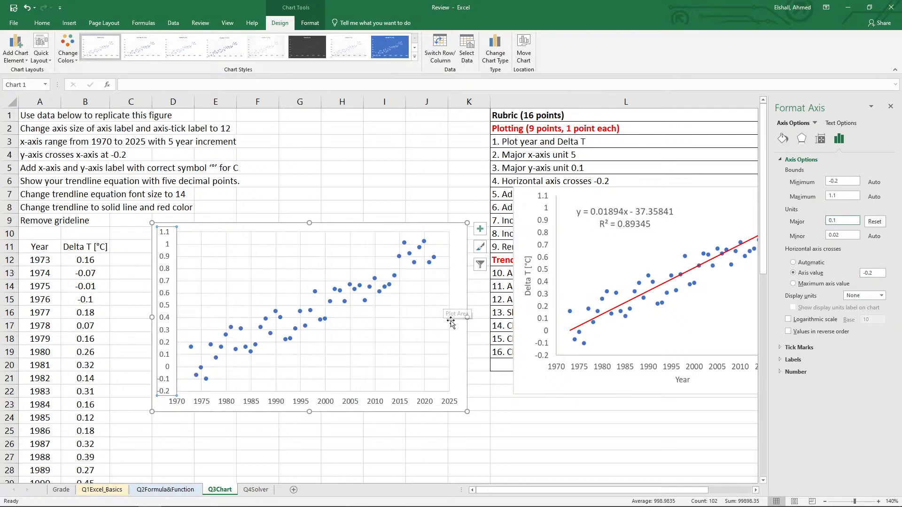
{"action": "left_click", "coordinate": [892, 107]}
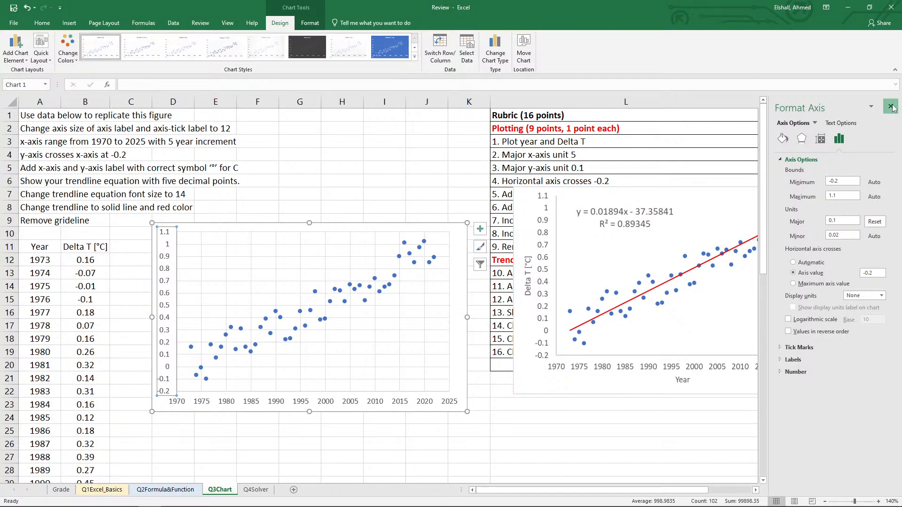
{"action": "left_click", "coordinate": [892, 107]}
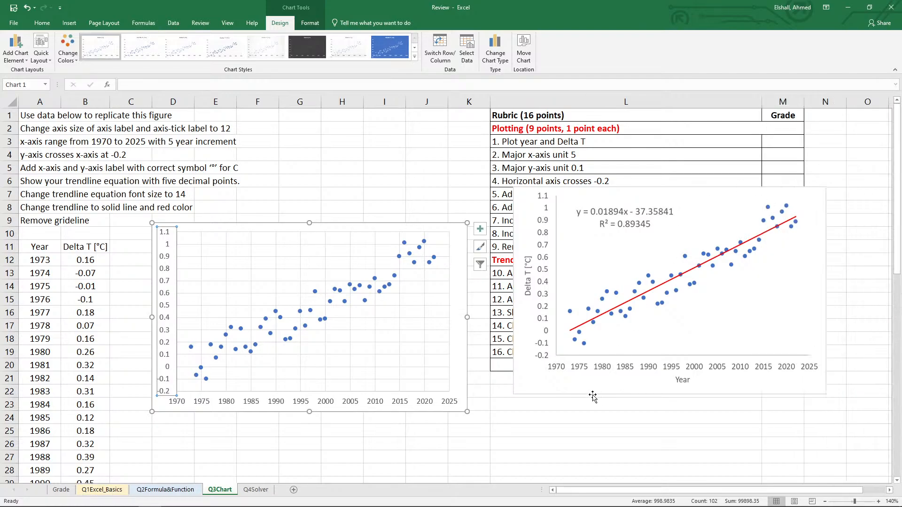
{"action": "left_click", "coordinate": [536, 440]}
Add axis titles to the new scatter chart and remove its gridlines.
{"action": "left_click", "coordinate": [316, 369]}
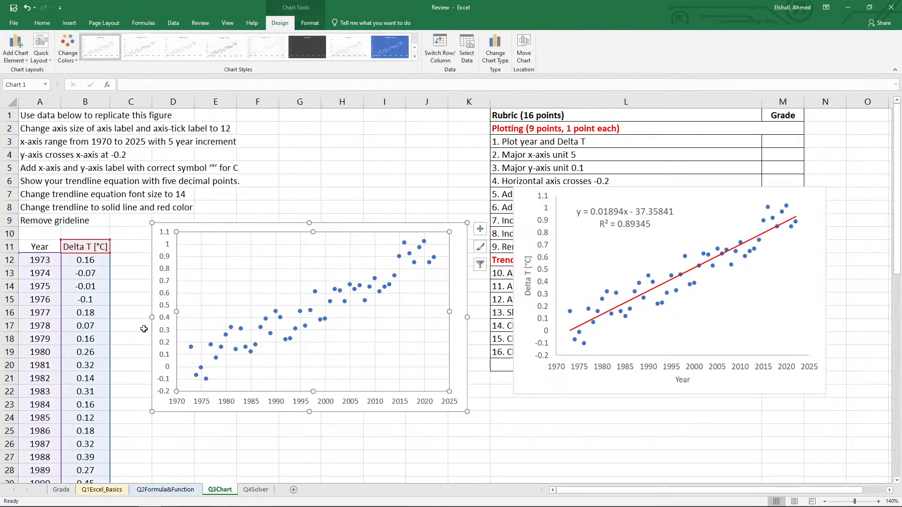
{"action": "left_click", "coordinate": [131, 352]}
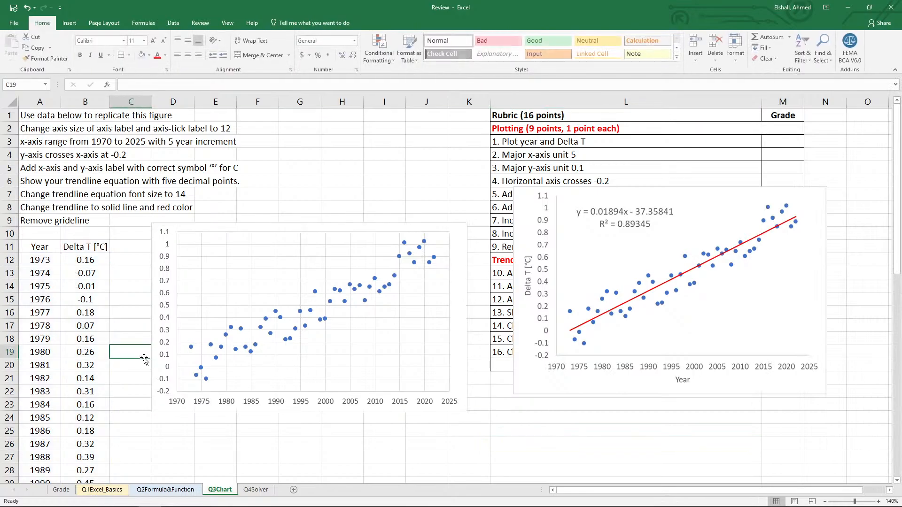
{"action": "left_click", "coordinate": [284, 296]}
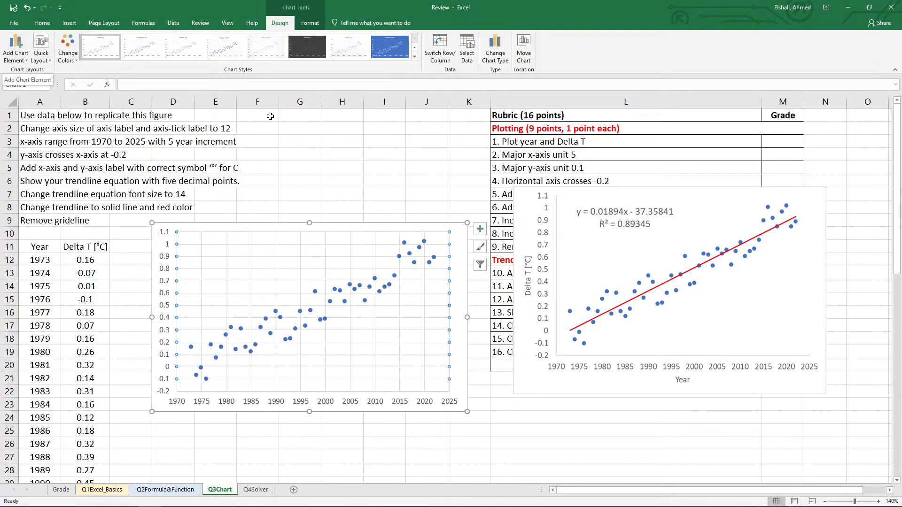
{"action": "left_click", "coordinate": [480, 230]}
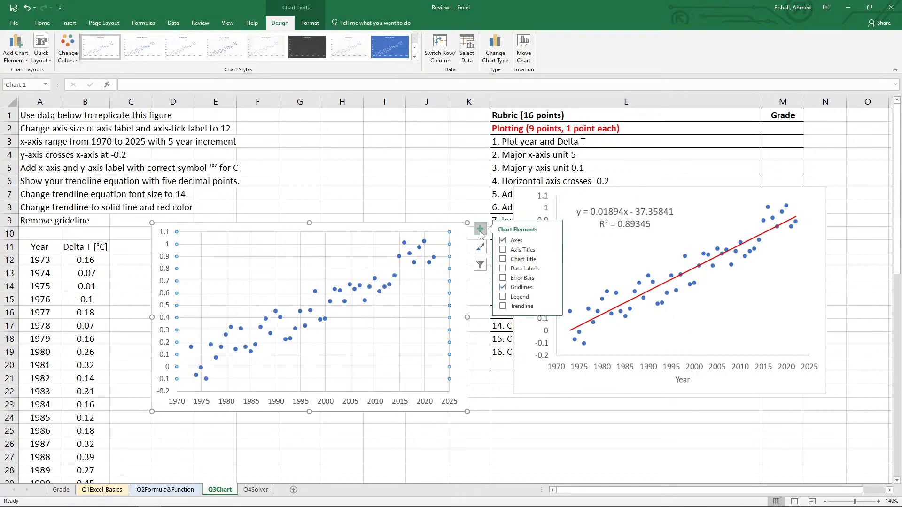
{"action": "left_click", "coordinate": [503, 250]}
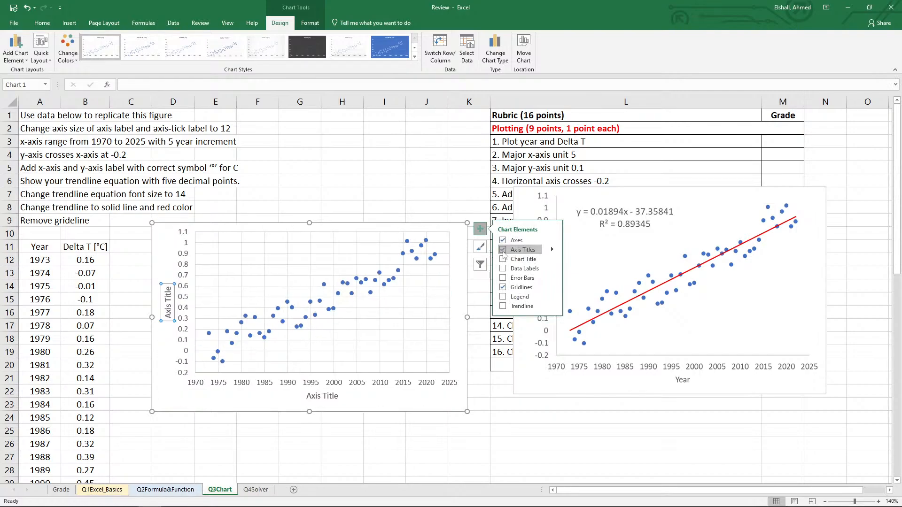
{"action": "left_click", "coordinate": [503, 288]}
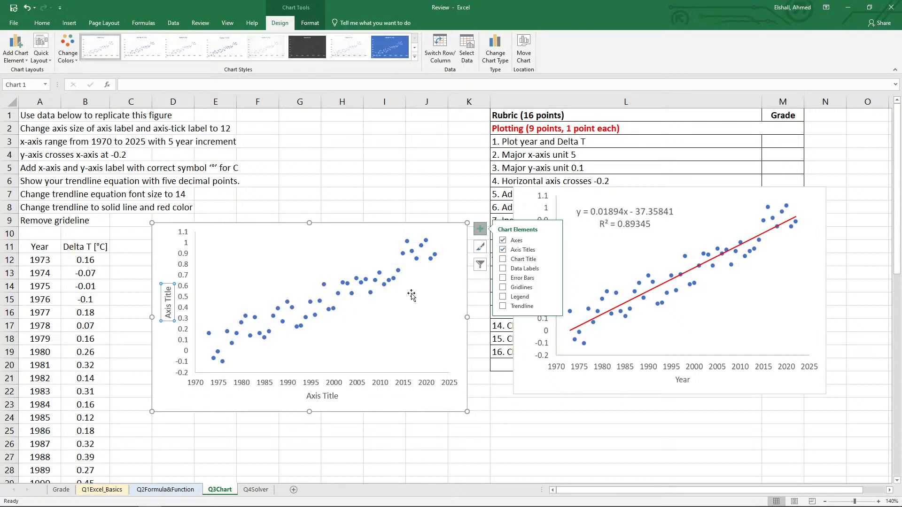
{"action": "left_click", "coordinate": [541, 428]}
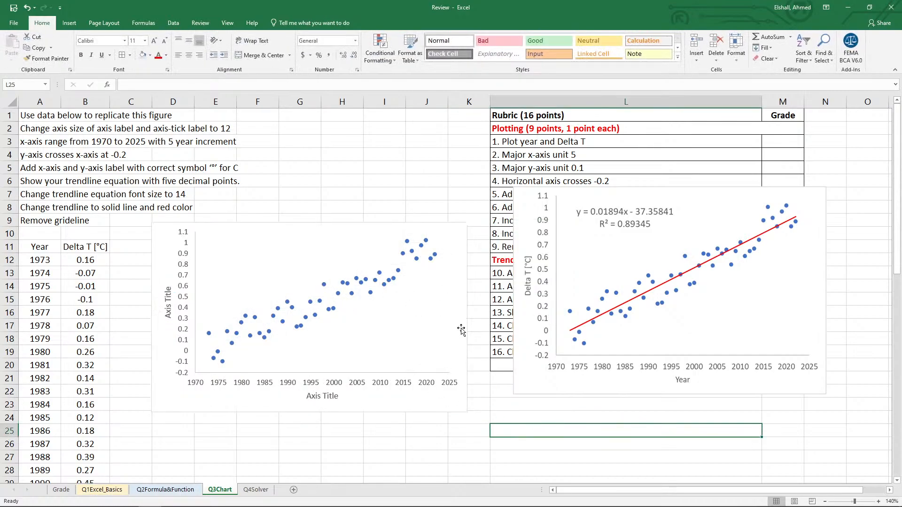
Replace the vertical axis title's placeholder text with "Delta T [C]".
{"action": "left_click", "coordinate": [169, 311]}
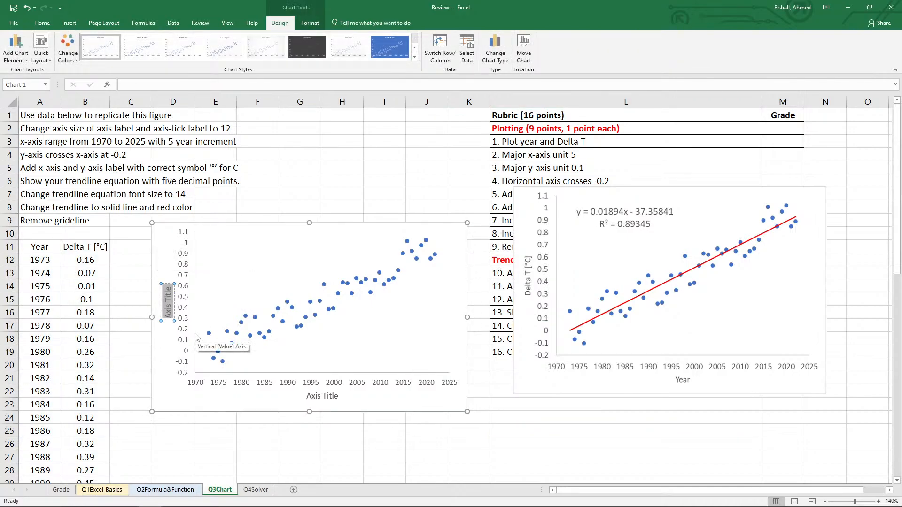
{"action": "type", "text": "Delta"}
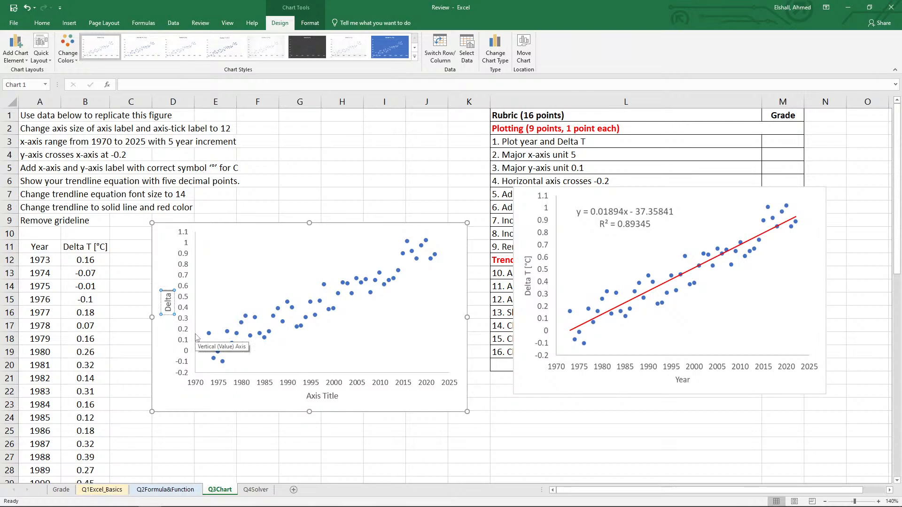
{"action": "type", "text": " T [C]"}
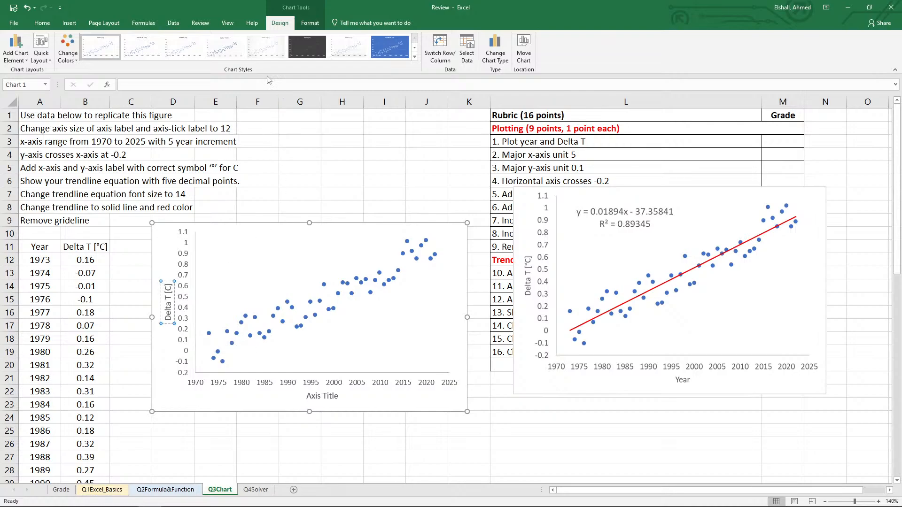
Insert the degree sign symbol before the C in the vertical axis title so it reads "Delta T [°C]".
{"action": "left_click", "coordinate": [69, 23]}
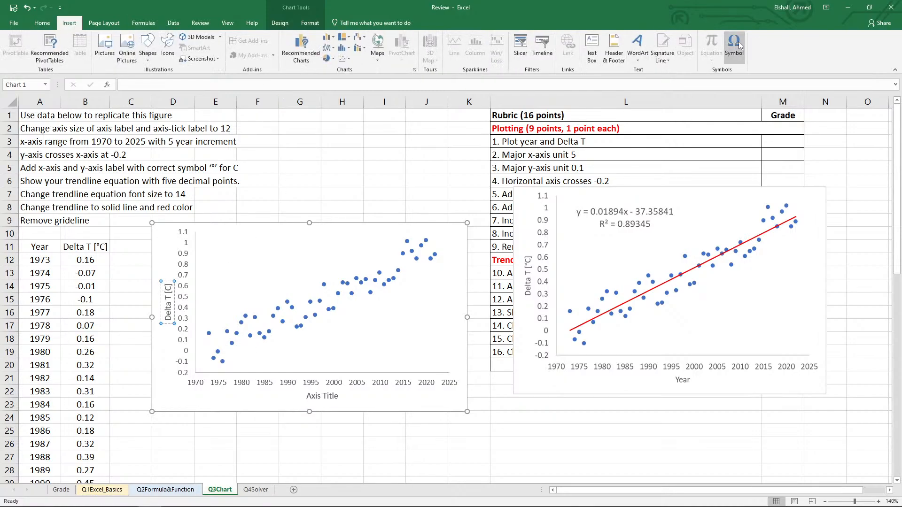
{"action": "left_click", "coordinate": [735, 45]}
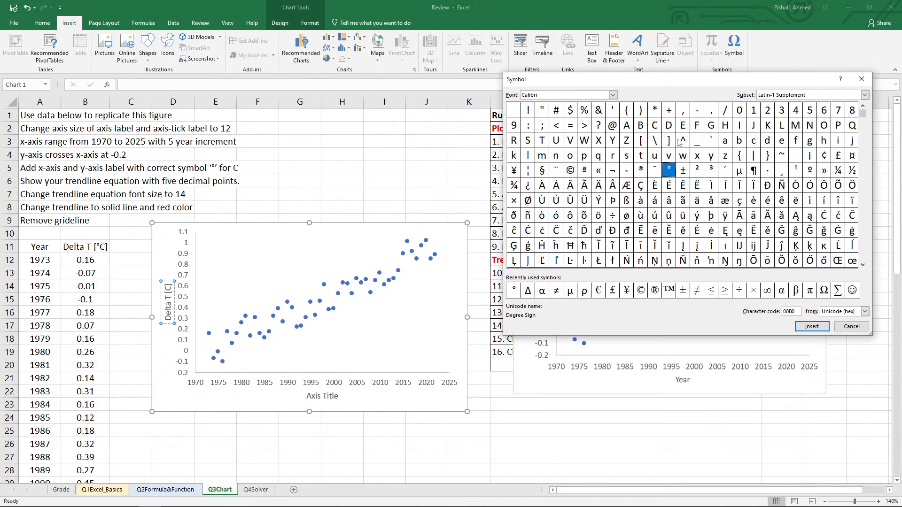
{"action": "left_click", "coordinate": [812, 325]}
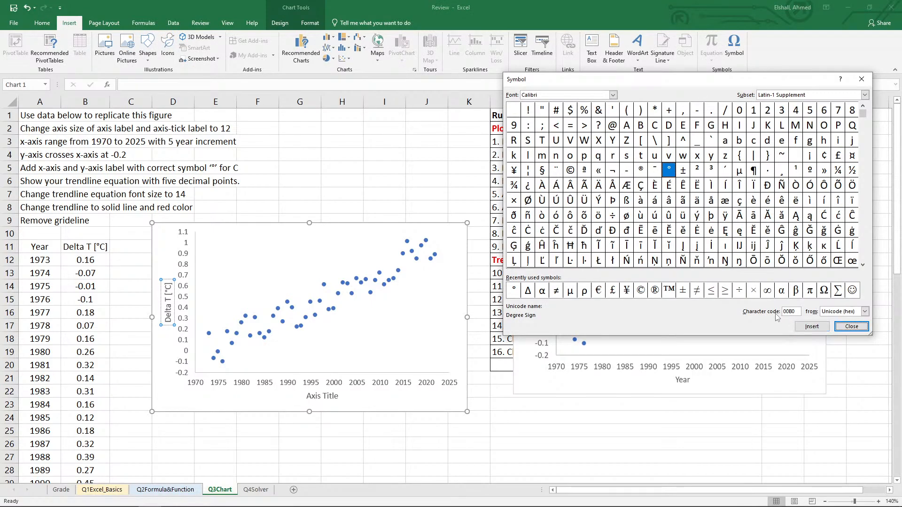
{"action": "left_click", "coordinate": [852, 326]}
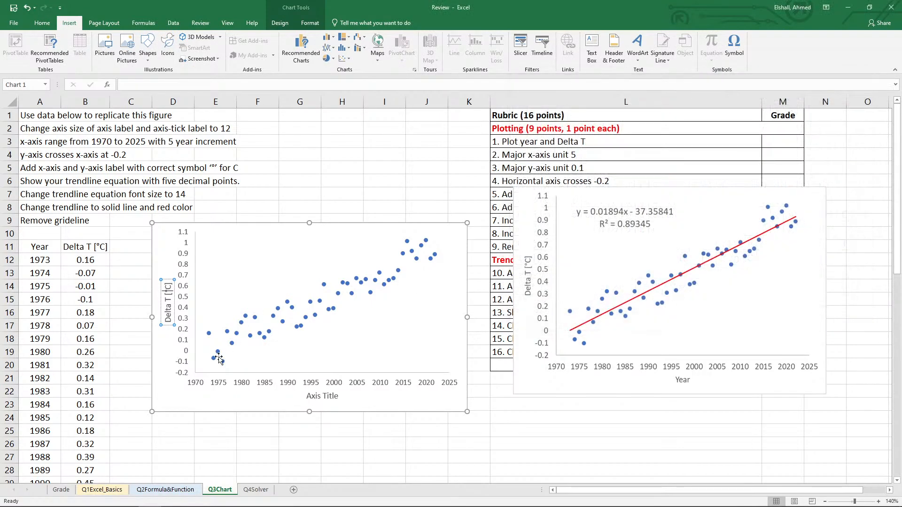
{"action": "left_click", "coordinate": [214, 443]}
Change the horizontal axis title to "Year" and close the title formatting.
{"action": "double_click", "coordinate": [312, 397]}
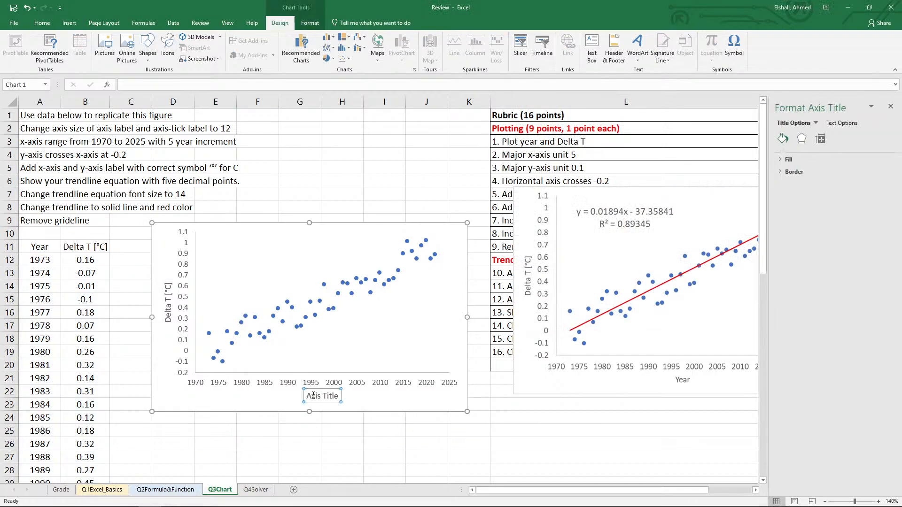
{"action": "triple_click", "coordinate": [322, 396]}
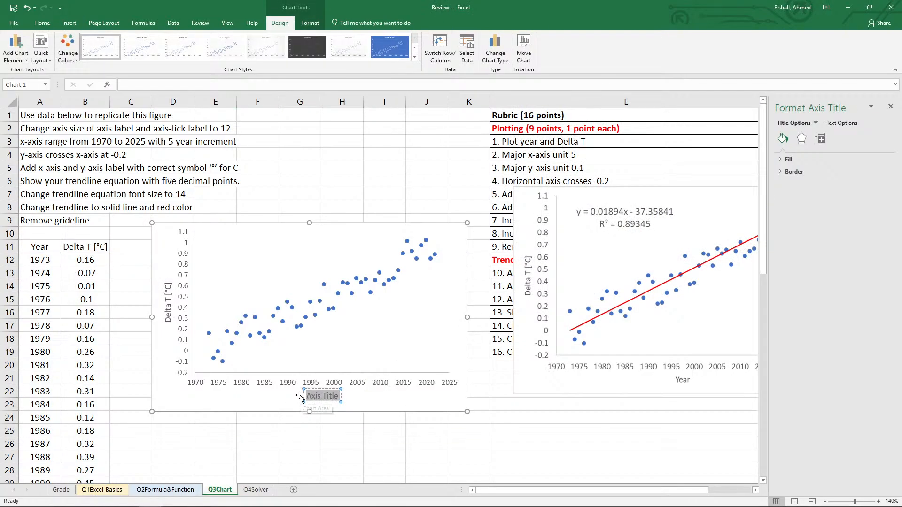
{"action": "type", "text": "Year"}
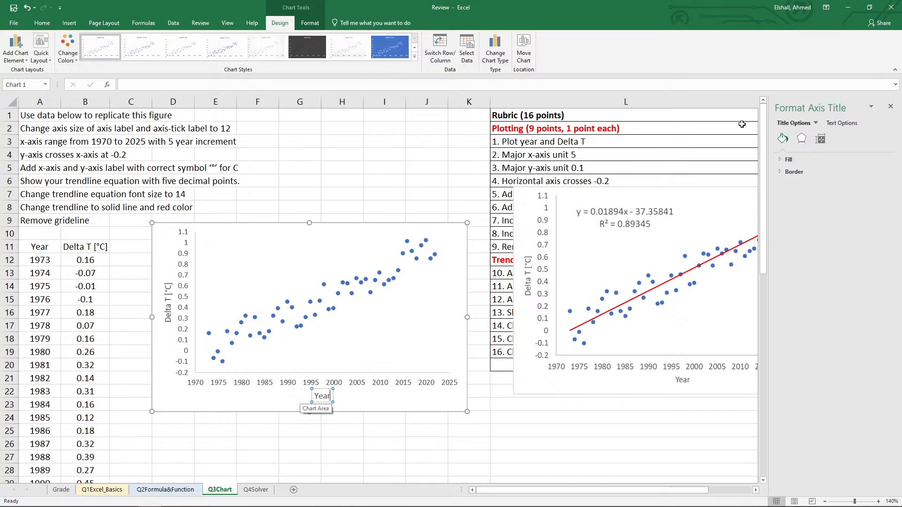
{"action": "left_click", "coordinate": [890, 106]}
{"action": "left_click", "coordinate": [548, 415]}
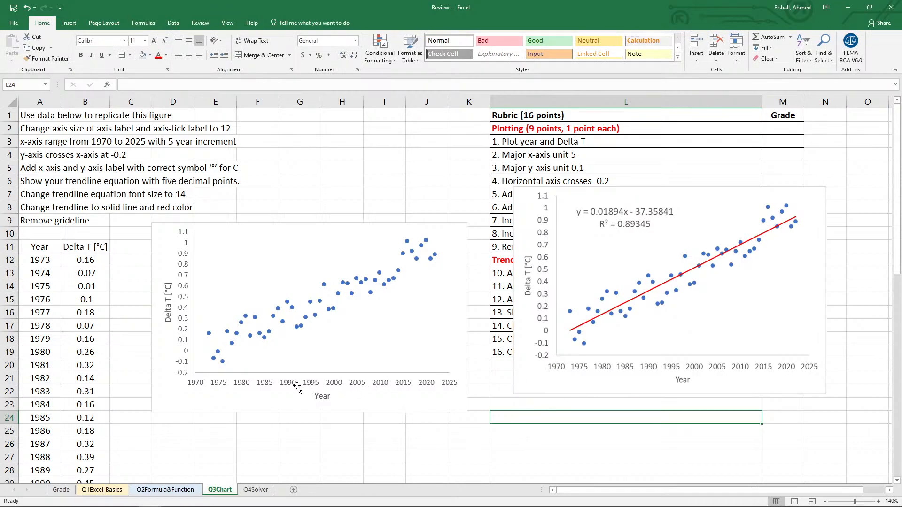
Increase the font size of the vertical axis tick labels to 12.
{"action": "left_click", "coordinate": [183, 319]}
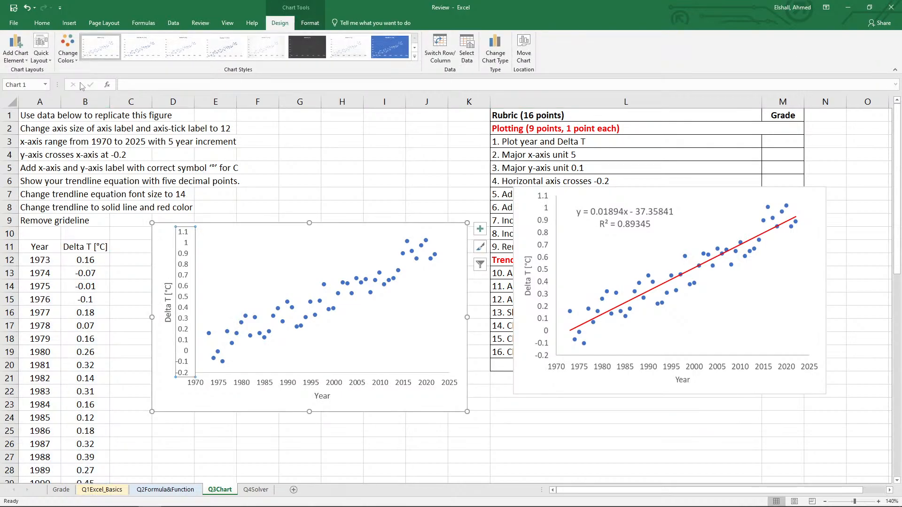
{"action": "left_click", "coordinate": [42, 23]}
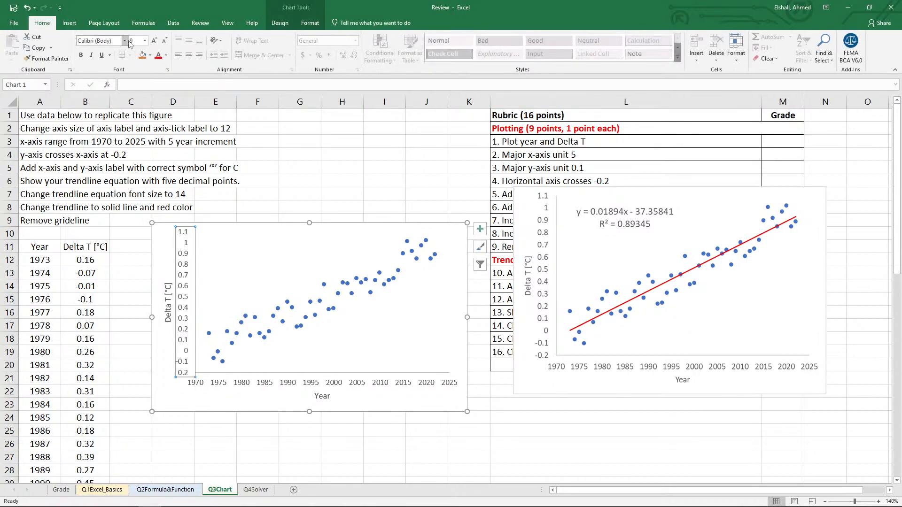
{"action": "left_click", "coordinate": [156, 41]}
{"action": "left_click", "coordinate": [156, 40]}
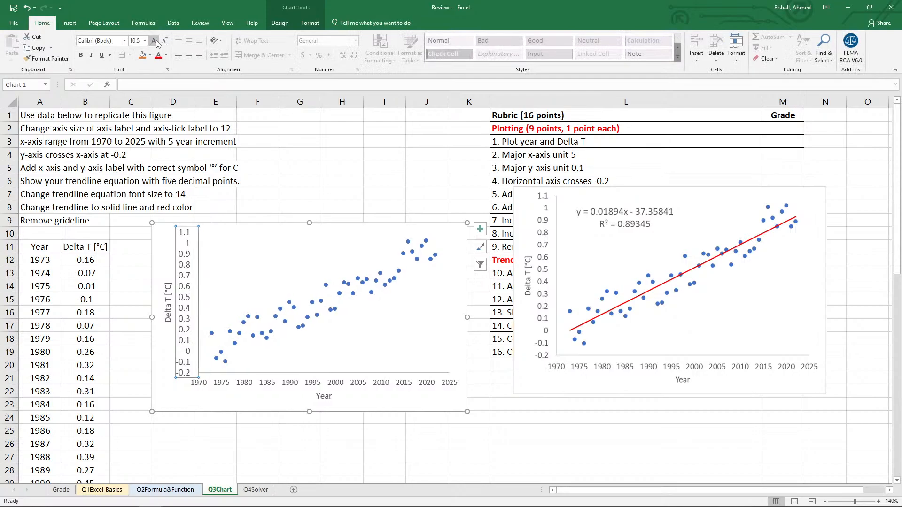
{"action": "left_click", "coordinate": [156, 40]}
{"action": "left_click", "coordinate": [156, 40]}
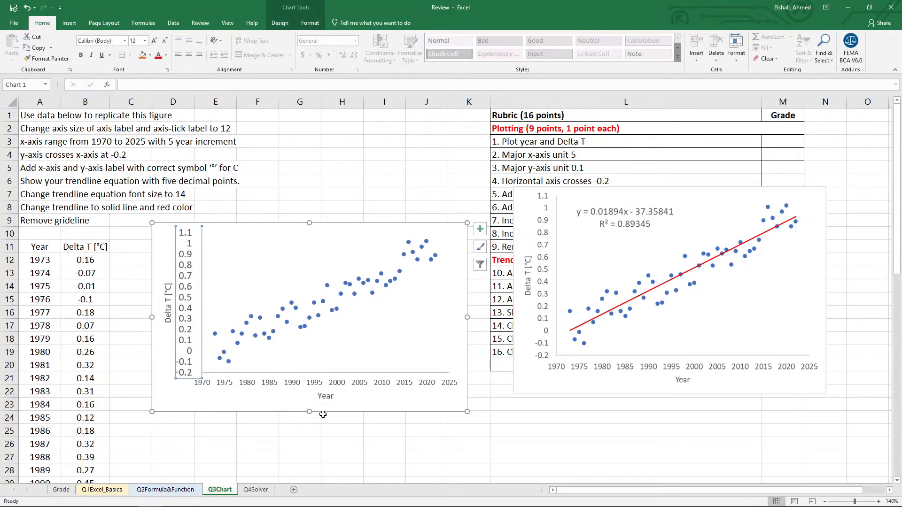
Increase the font size of the horizontal axis tick labels to 12.
{"action": "left_click", "coordinate": [314, 384]}
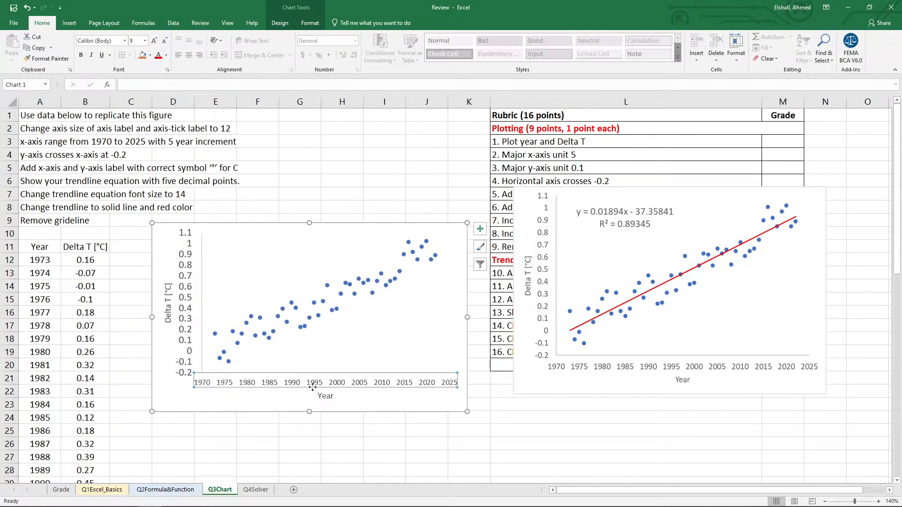
{"action": "left_click", "coordinate": [156, 40]}
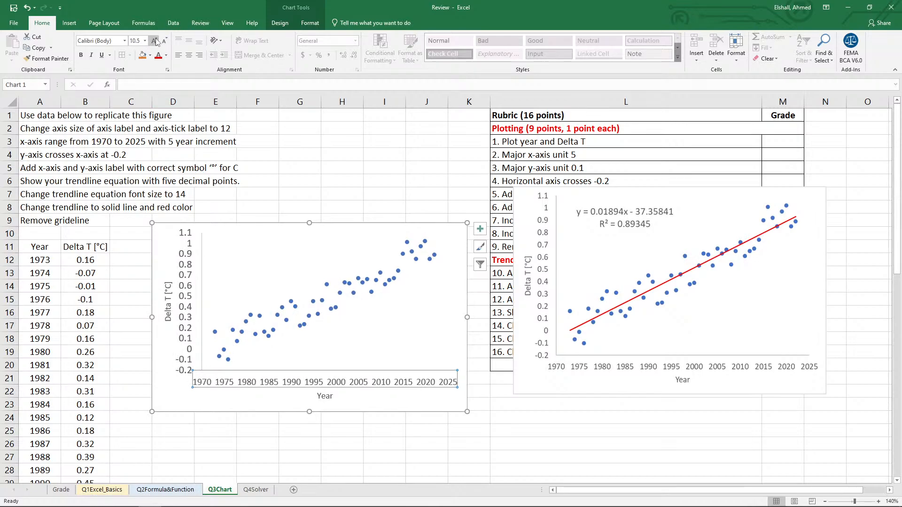
{"action": "left_click", "coordinate": [423, 442]}
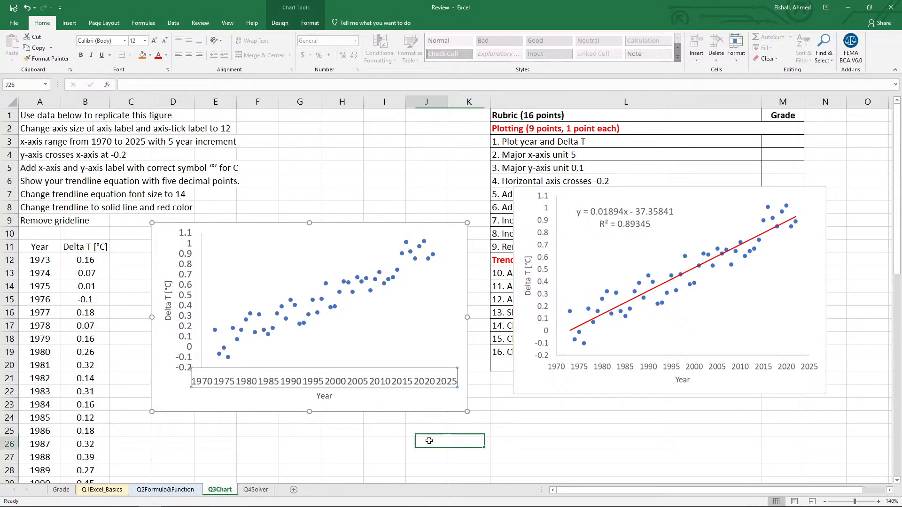
Enlarge the new chart to space out its year labels and move it clear of the reference figure.
{"action": "left_click", "coordinate": [426, 385]}
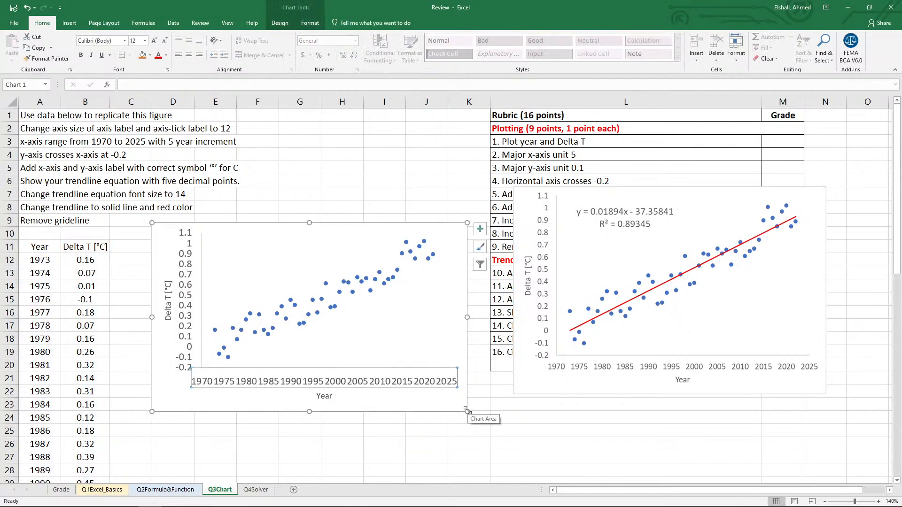
{"action": "left_click_drag", "start_coordinate": [467, 411], "coordinate": [524, 441]}
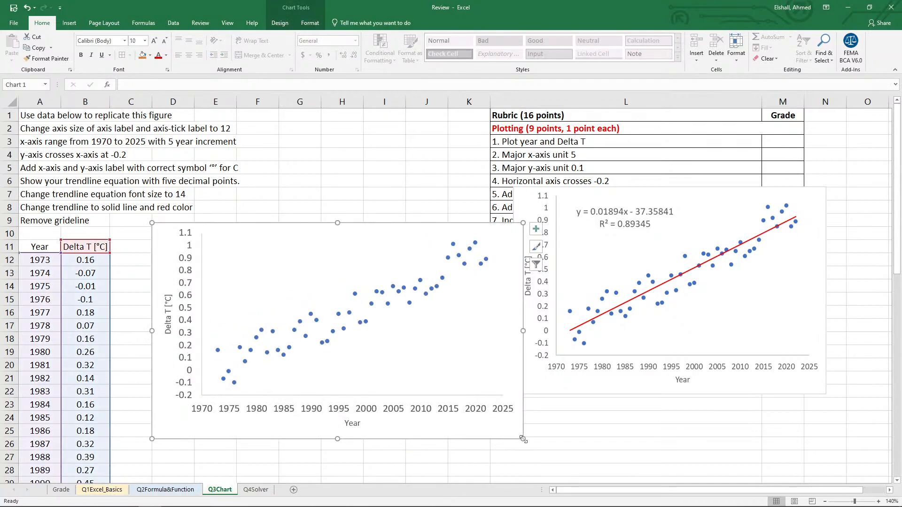
{"action": "left_click_drag", "start_coordinate": [327, 222], "coordinate": [268, 196]}
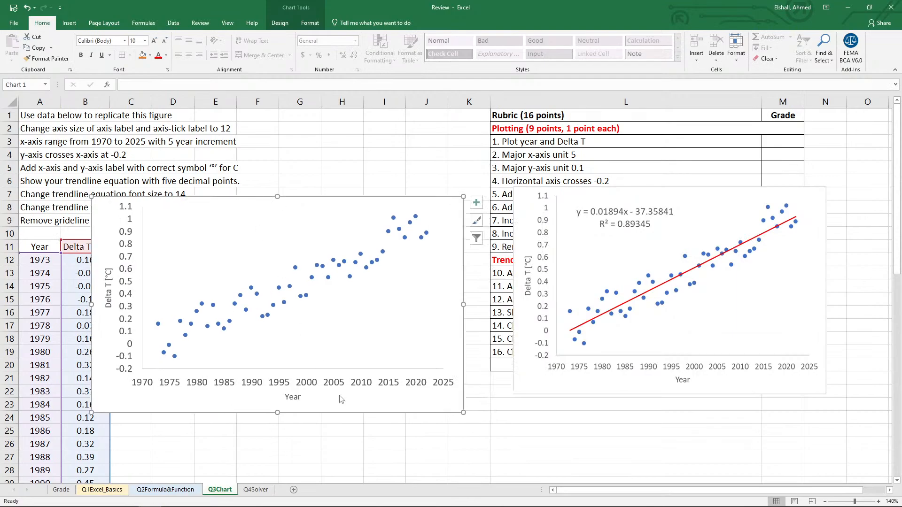
{"action": "left_click", "coordinate": [415, 430]}
{"action": "left_click", "coordinate": [407, 389]}
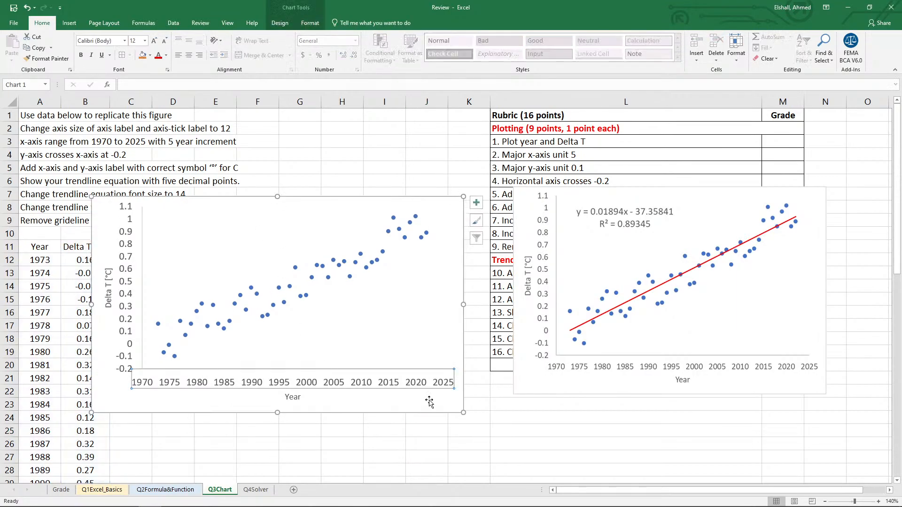
{"action": "left_click_drag", "start_coordinate": [463, 413], "coordinate": [467, 421]}
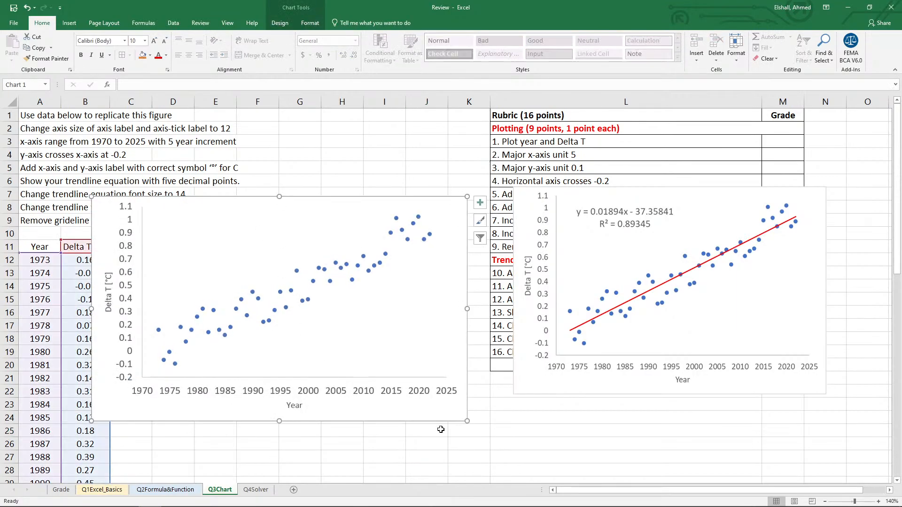
Set the font size of the Year and Delta T axis titles in the new chart to 12.
{"action": "left_click", "coordinate": [294, 404]}
{"action": "double_click", "coordinate": [289, 404]}
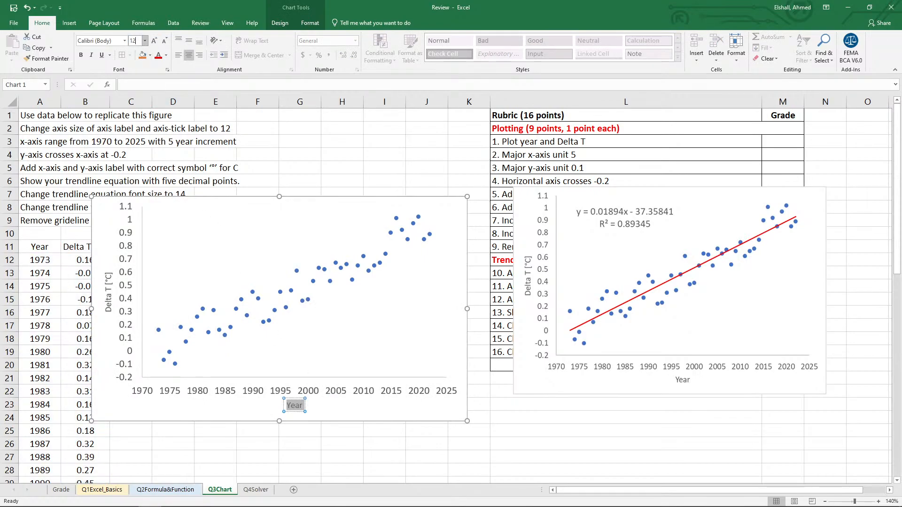
{"action": "left_click", "coordinate": [112, 301]}
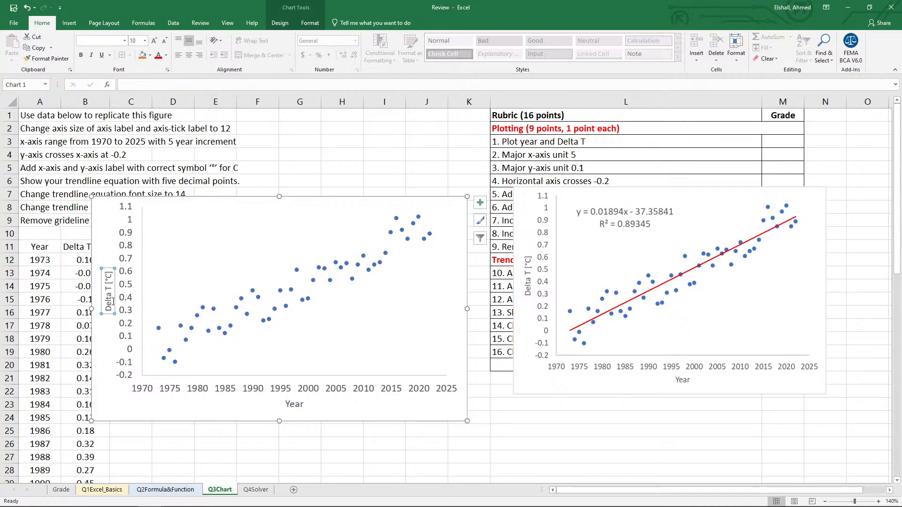
{"action": "double_click", "coordinate": [112, 302]}
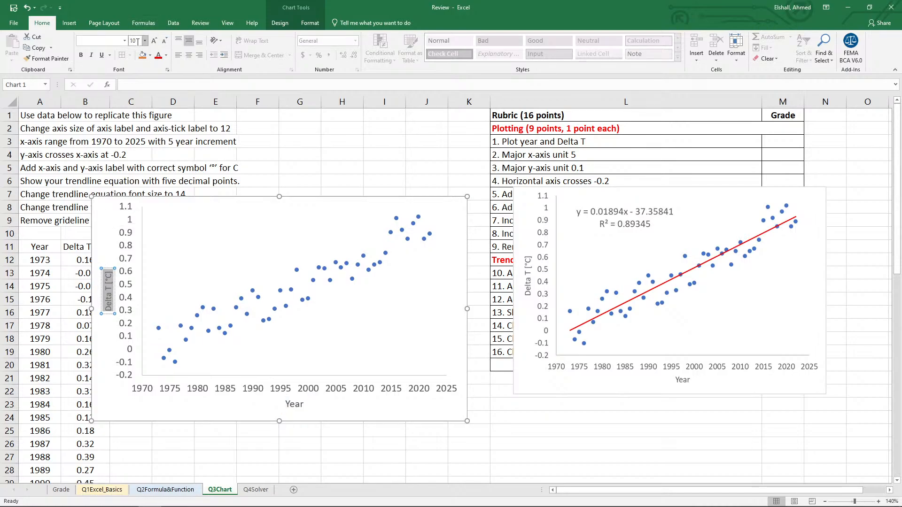
{"action": "type", "text": "12"}
{"action": "key", "text": "Return"}
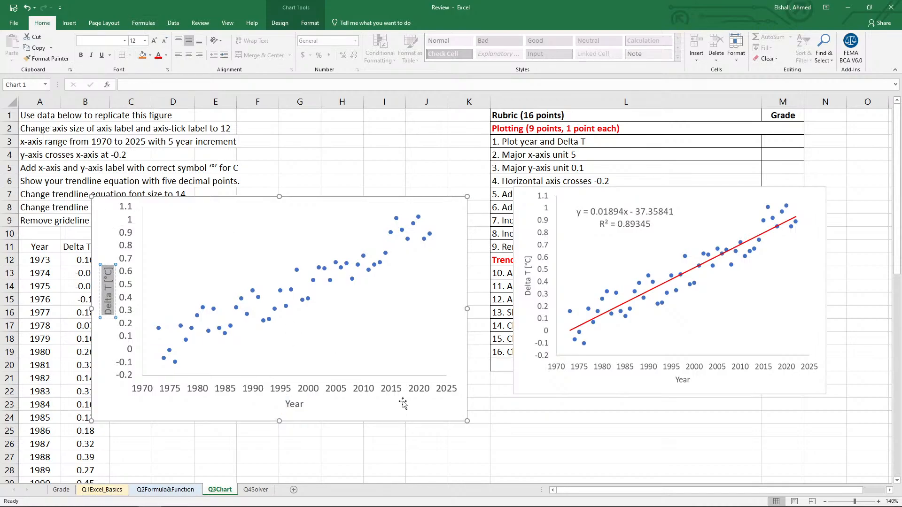
{"action": "left_click", "coordinate": [498, 419]}
{"action": "left_click", "coordinate": [382, 439]}
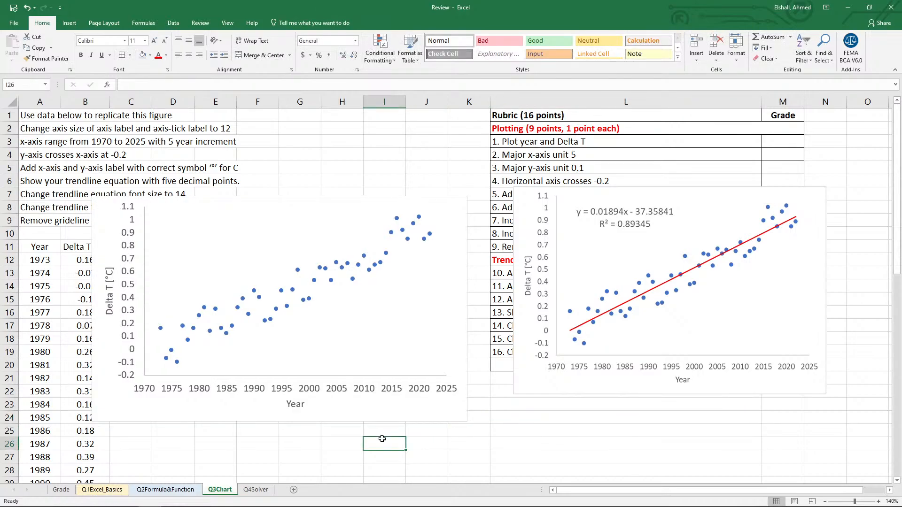
Add a linear trendline with its equation and R-squared value to the new chart, and move that label to the empty area above the early years' points.
{"action": "right_click", "coordinate": [353, 281]}
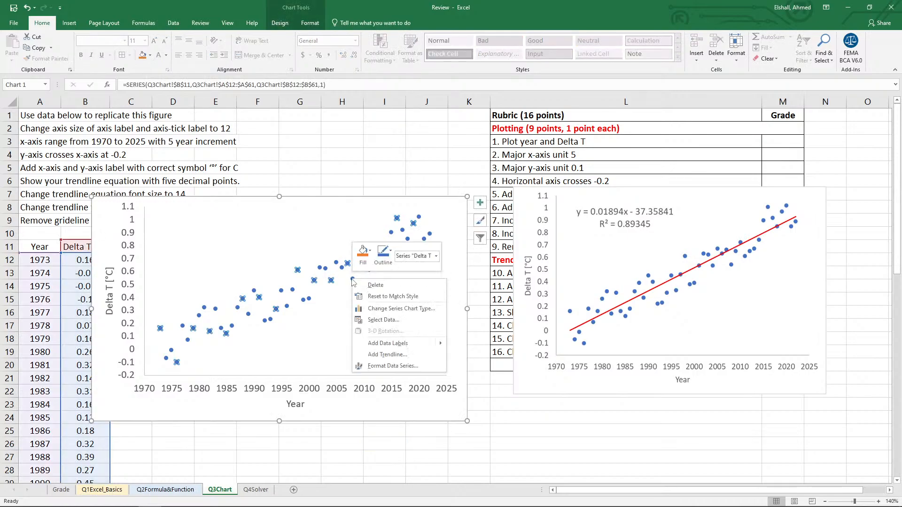
{"action": "left_click", "coordinate": [387, 354]}
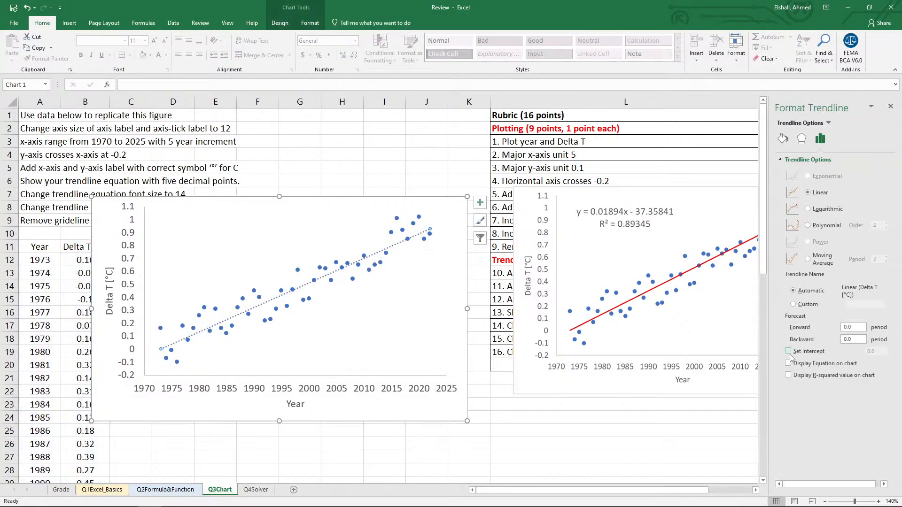
{"action": "left_click", "coordinate": [789, 364]}
{"action": "left_click", "coordinate": [788, 376]}
{"action": "left_click", "coordinate": [892, 110]}
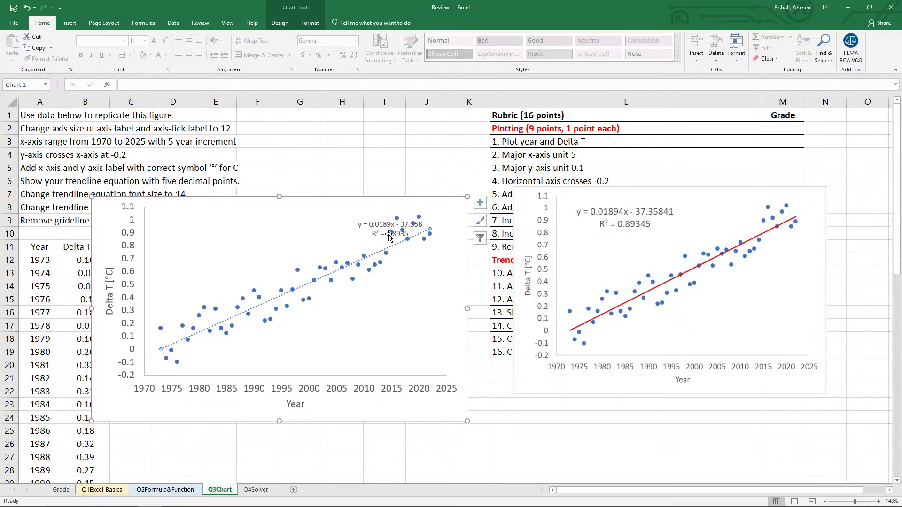
{"action": "left_click", "coordinate": [381, 222]}
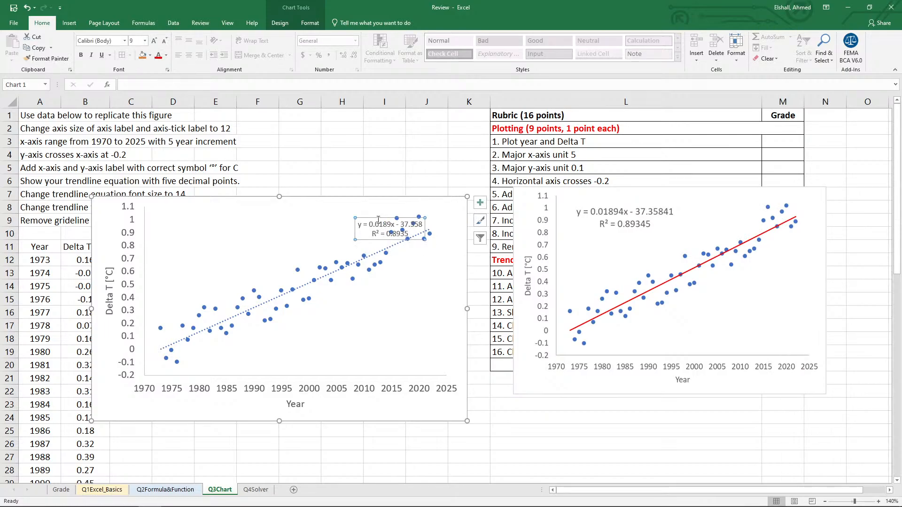
{"action": "left_click_drag", "start_coordinate": [377, 218], "coordinate": [234, 217]}
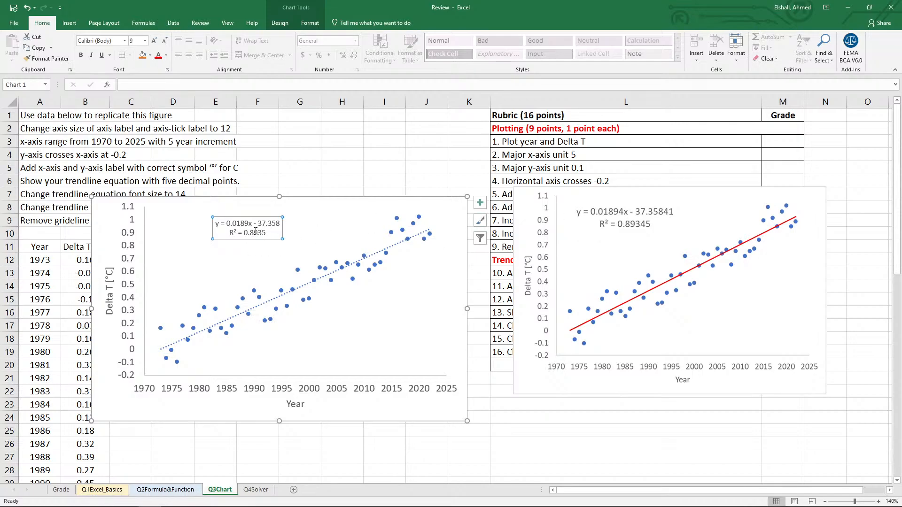
Format the trendline equation label in the new chart as Number with 5 decimal places.
{"action": "right_click", "coordinate": [232, 238]}
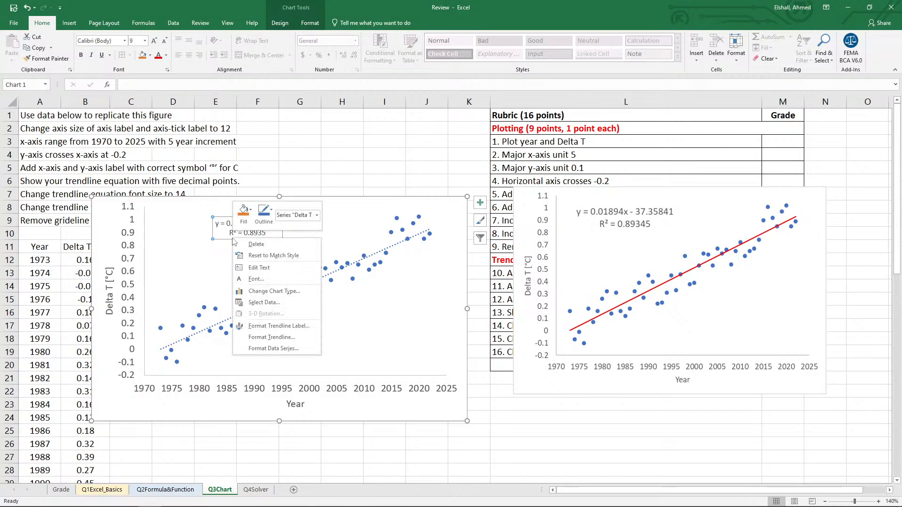
{"action": "left_click", "coordinate": [263, 326]}
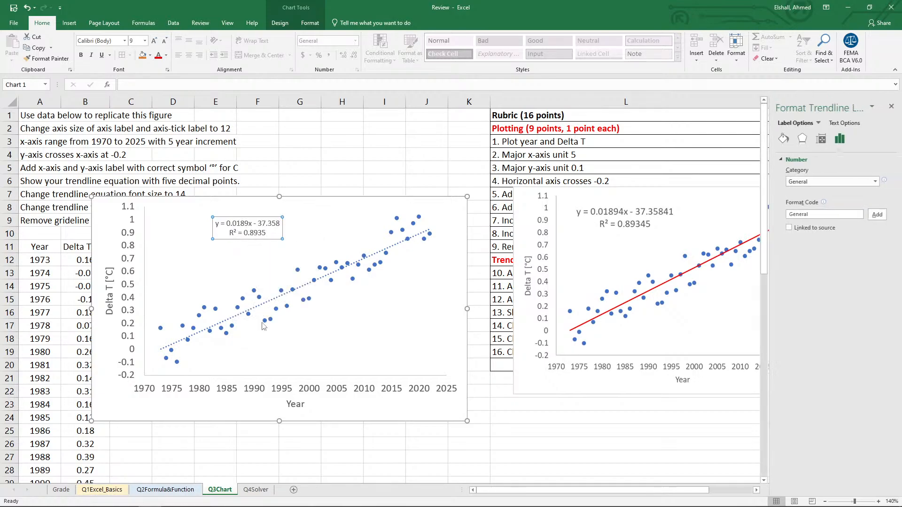
{"action": "left_click", "coordinate": [804, 183]}
{"action": "left_click", "coordinate": [798, 200]}
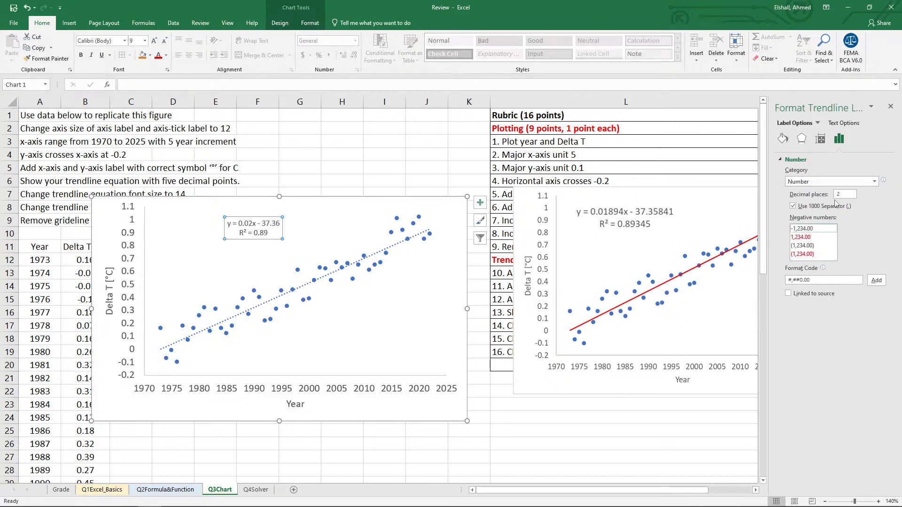
{"action": "left_click_drag", "start_coordinate": [841, 195], "coordinate": [816, 196]}
{"action": "type", "text": "5"}
{"action": "left_click", "coordinate": [393, 446]}
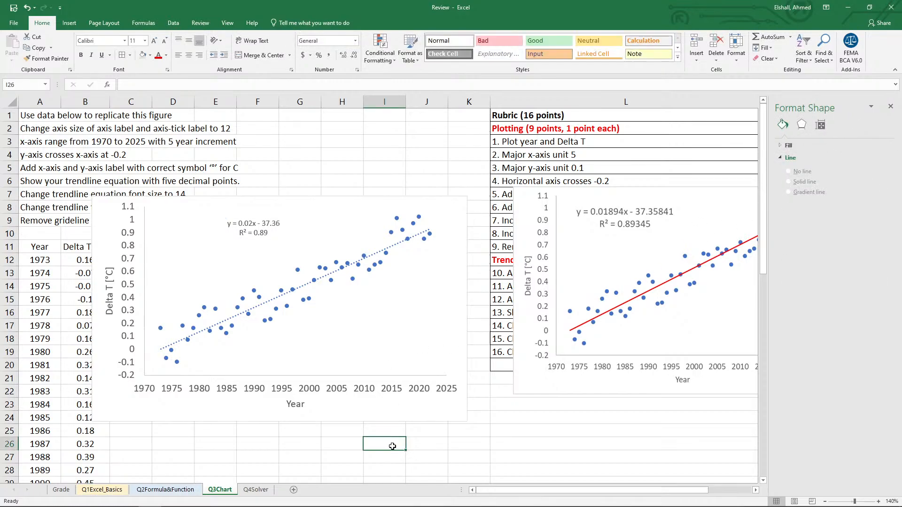
Try to set the font size of the trendline equation and R-squared text to 14, and dismiss the formatting options.
{"action": "left_click", "coordinate": [235, 245]}
{"action": "left_click", "coordinate": [271, 236]}
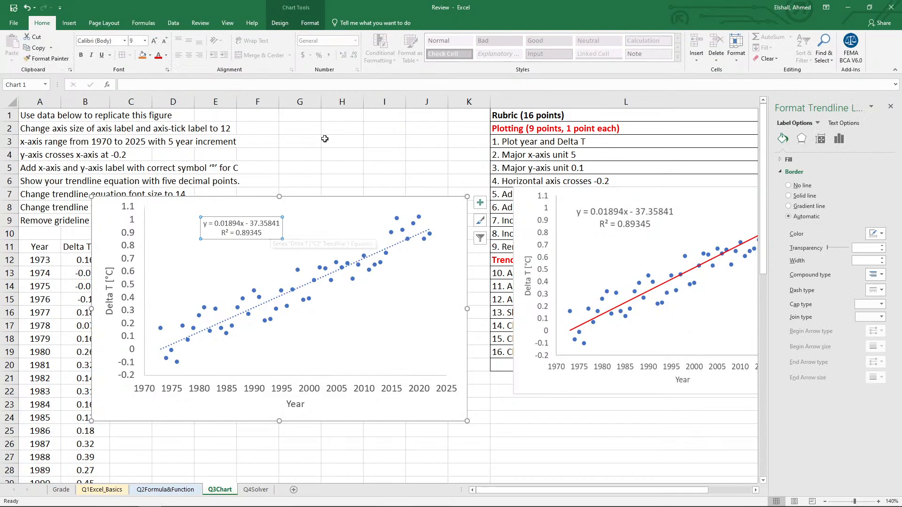
{"action": "left_click_drag", "start_coordinate": [266, 235], "coordinate": [204, 222]}
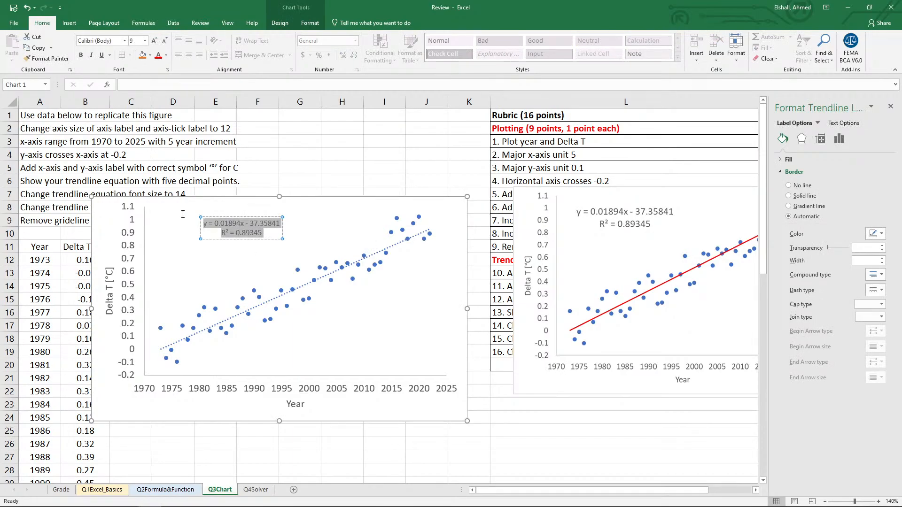
{"action": "left_click", "coordinate": [147, 42]}
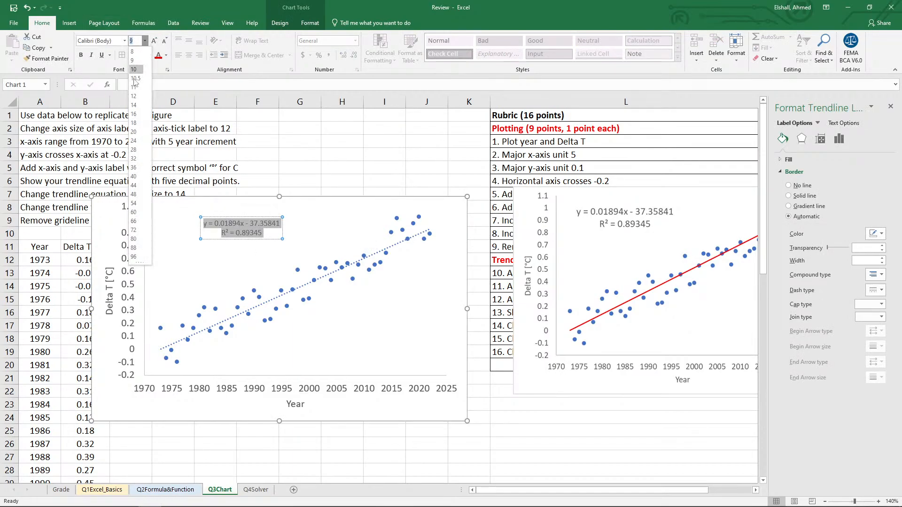
{"action": "key", "text": "Escape"}
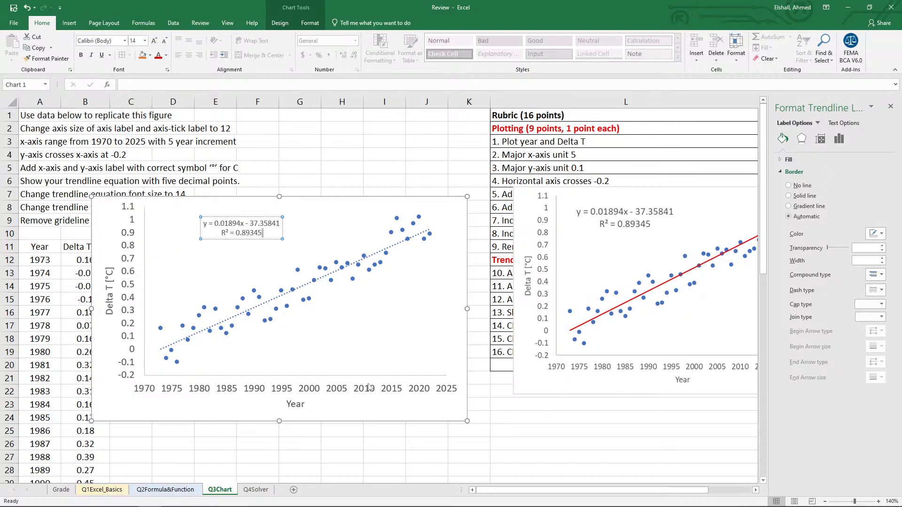
{"action": "left_click", "coordinate": [509, 456]}
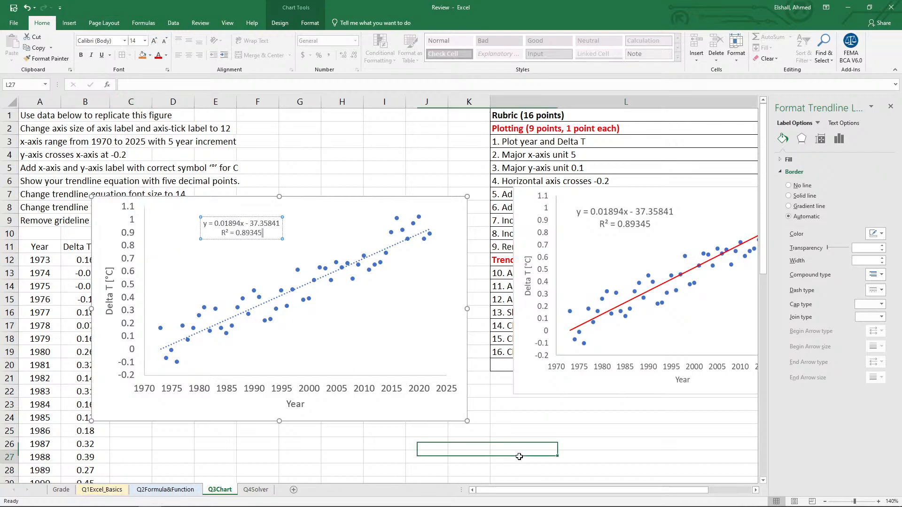
{"action": "left_click", "coordinate": [891, 107]}
Set the font size of the new chart's trendline equation and R-squared text to 14.
{"action": "left_click", "coordinate": [236, 237]}
{"action": "left_click", "coordinate": [244, 235]}
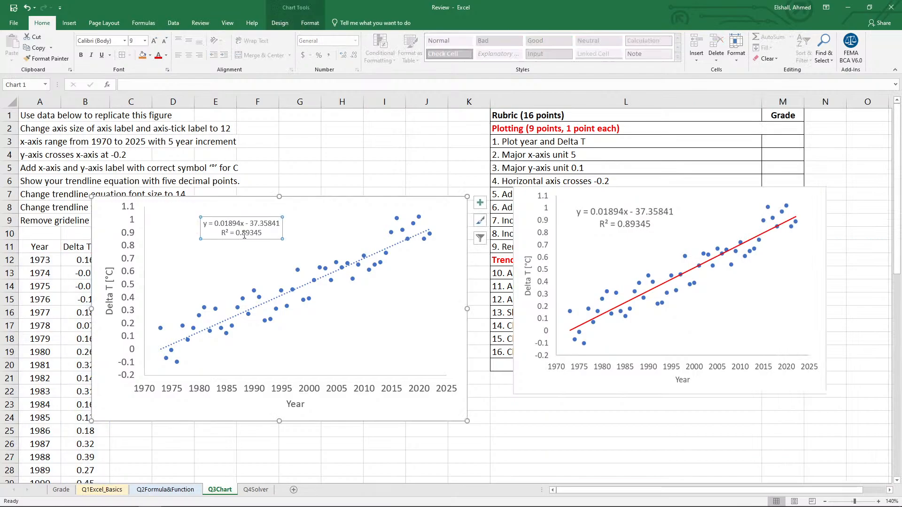
{"action": "left_click_drag", "start_coordinate": [259, 235], "coordinate": [204, 223]}
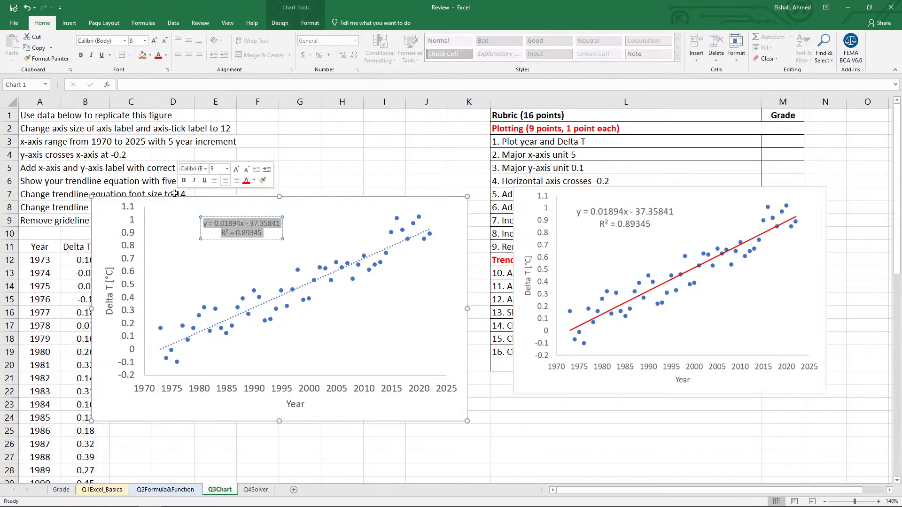
{"action": "left_click", "coordinate": [145, 41]}
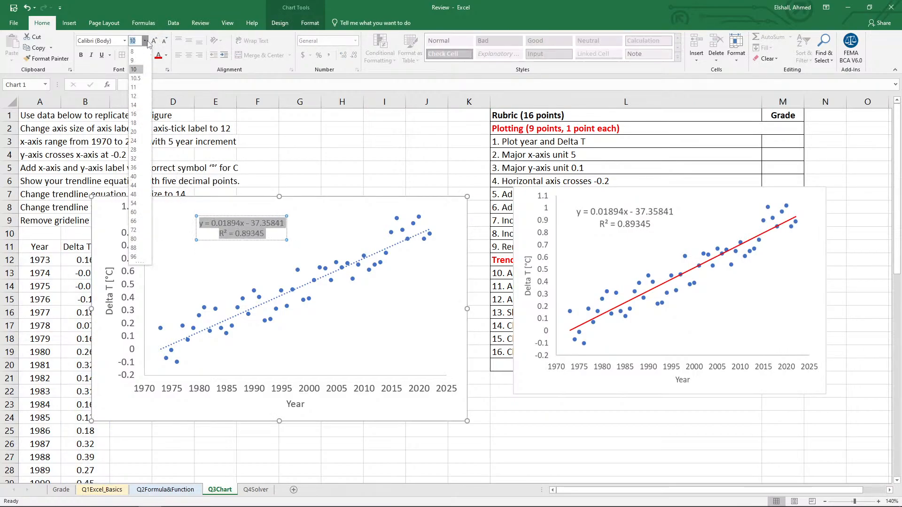
{"action": "left_click", "coordinate": [140, 104]}
{"action": "left_click", "coordinate": [295, 439]}
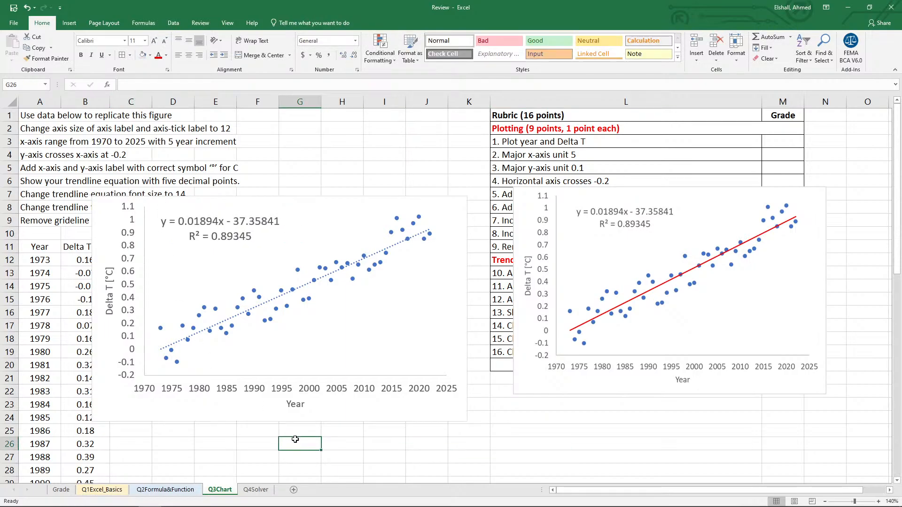
Change the line color of the new chart's trendline to the standard red.
{"action": "left_click", "coordinate": [397, 247]}
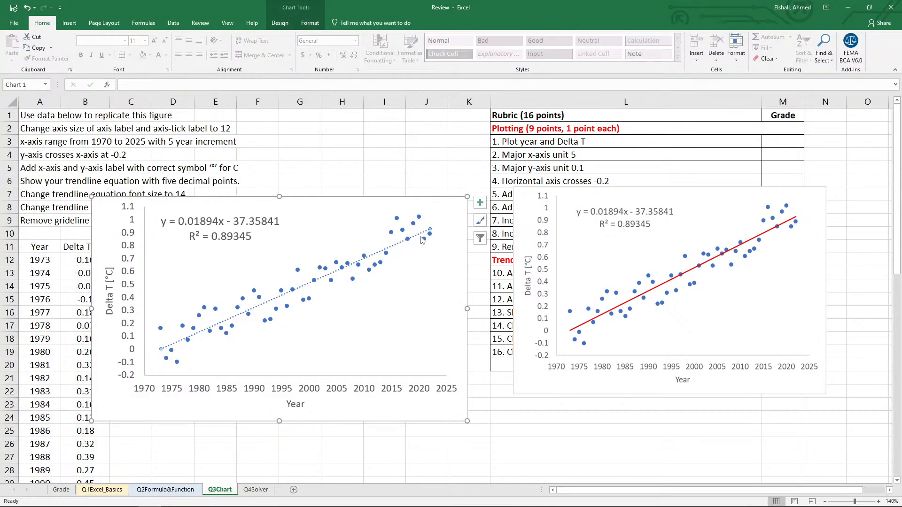
{"action": "right_click", "coordinate": [395, 247]}
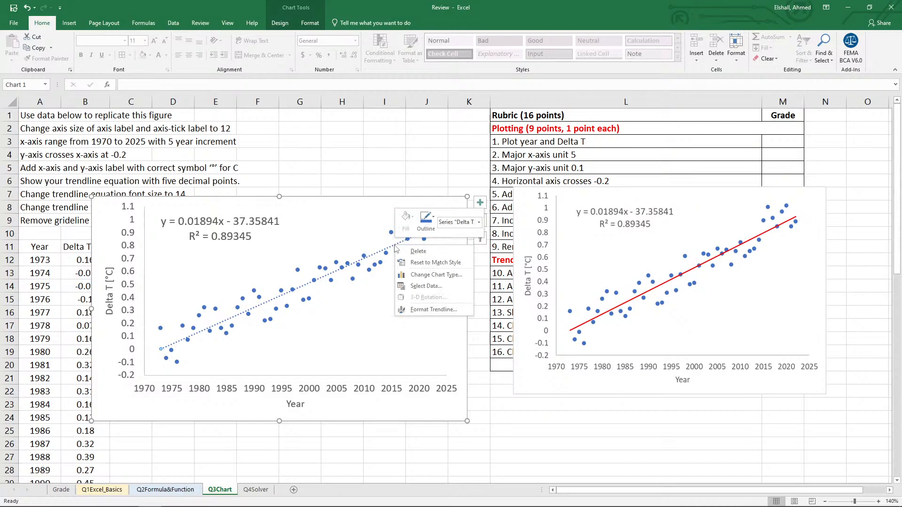
{"action": "left_click", "coordinate": [406, 310]}
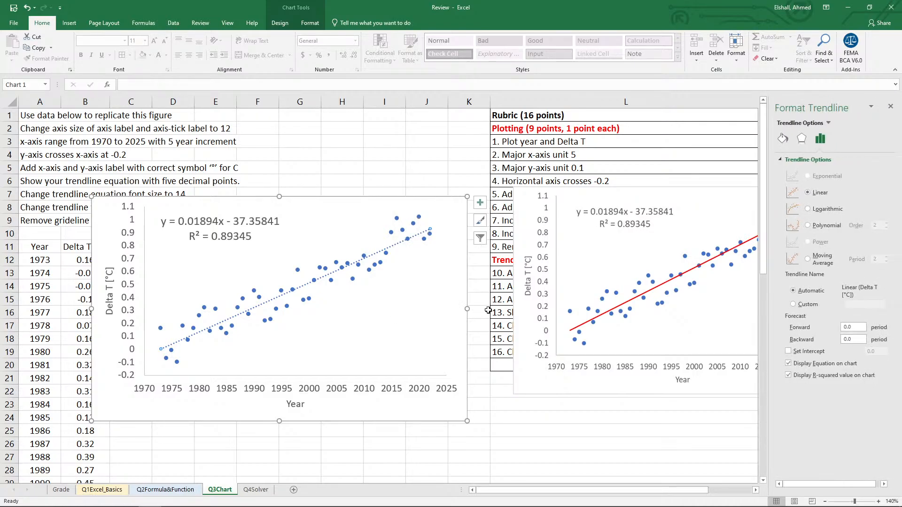
{"action": "left_click", "coordinate": [783, 138]}
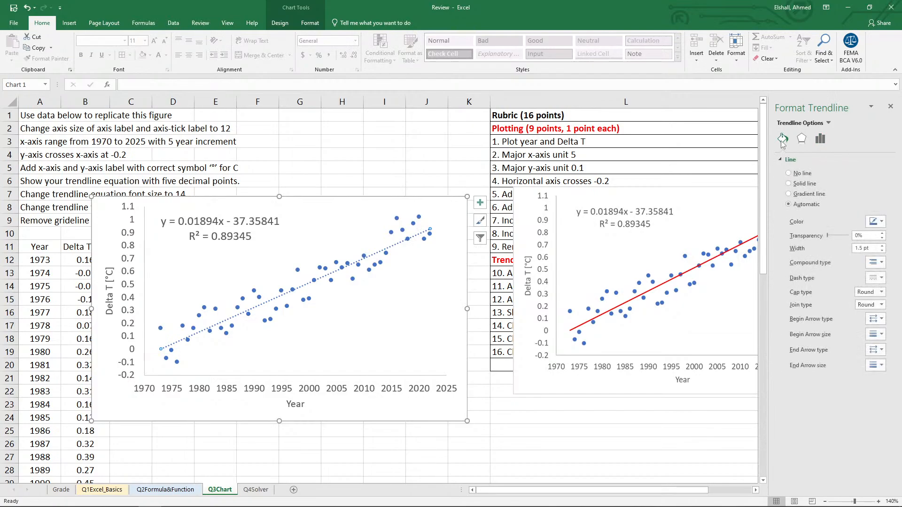
{"action": "left_click", "coordinate": [874, 221]}
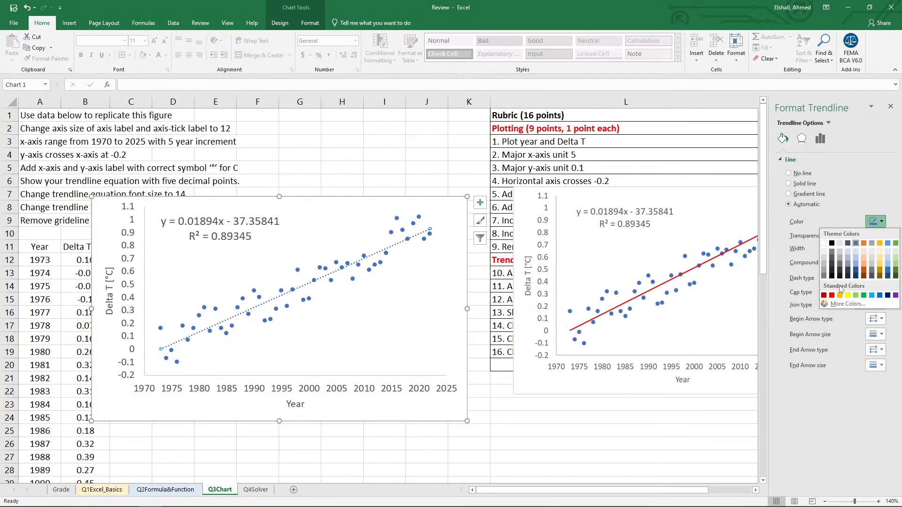
{"action": "key", "text": "Escape"}
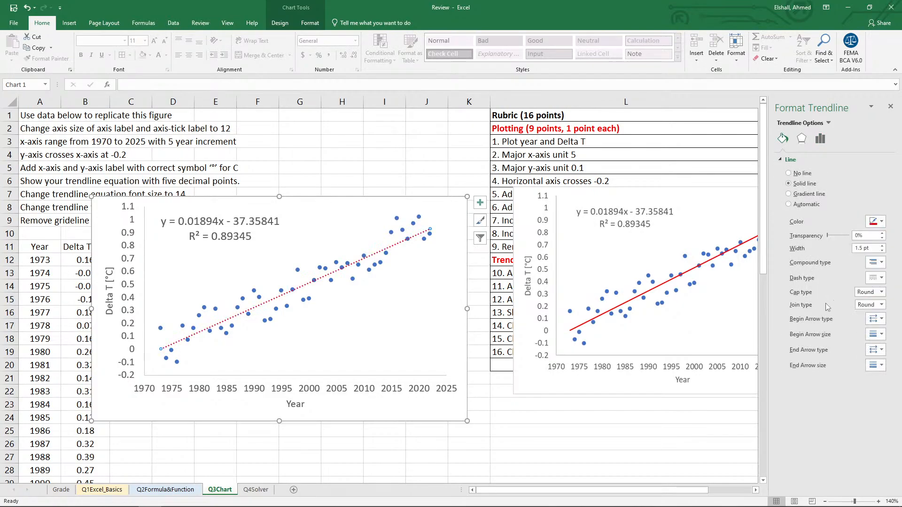
Set the trendline's dash type to a solid line and close its formatting options.
{"action": "left_click", "coordinate": [879, 278]}
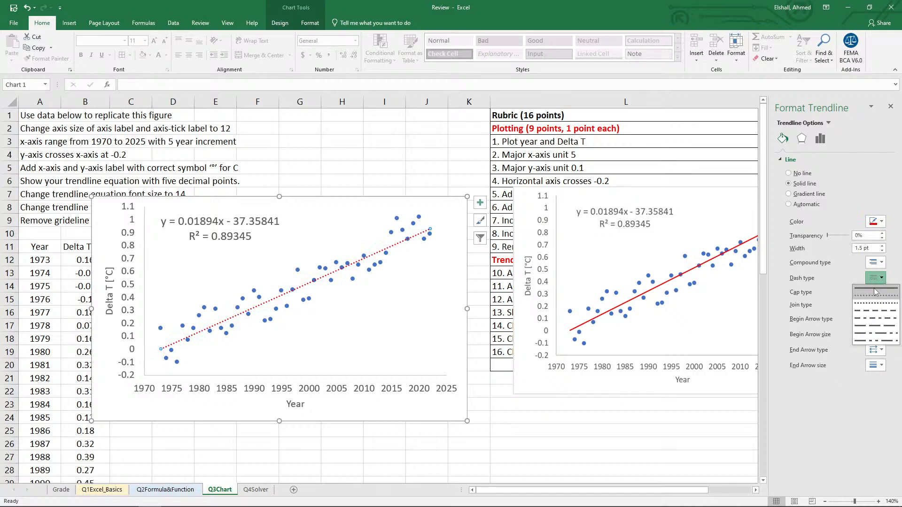
{"action": "left_click", "coordinate": [874, 289]}
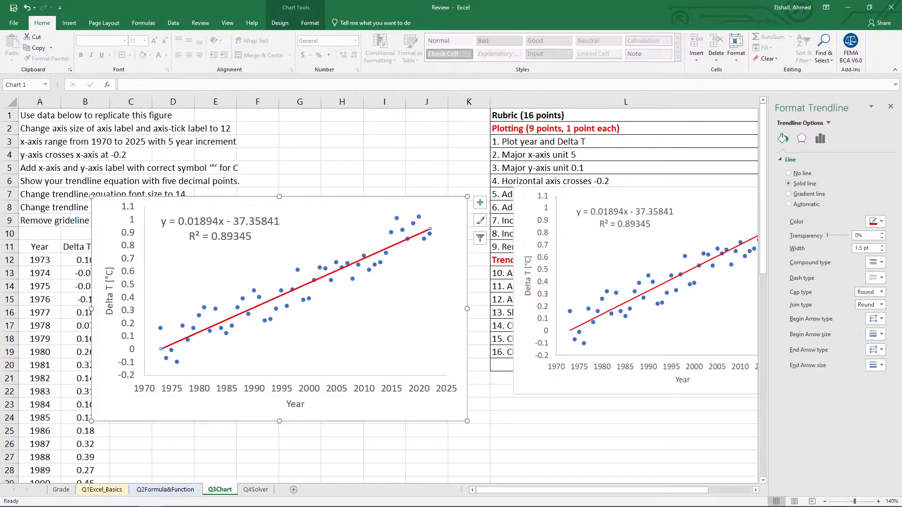
{"action": "left_click", "coordinate": [892, 107]}
{"action": "left_click", "coordinate": [525, 422]}
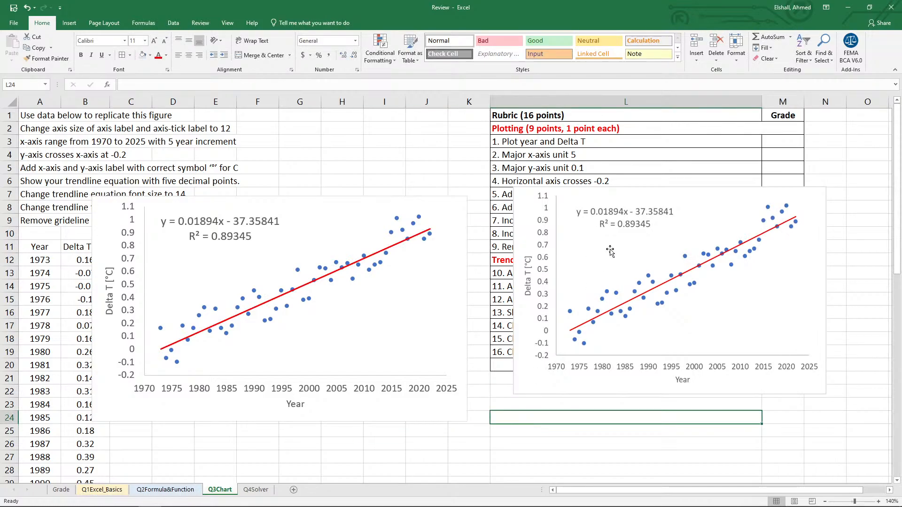
Move the reference figure below the rubric table and award 1 point in the Grade column to each of rubric items 1 to 8.
{"action": "left_click", "coordinate": [631, 243]}
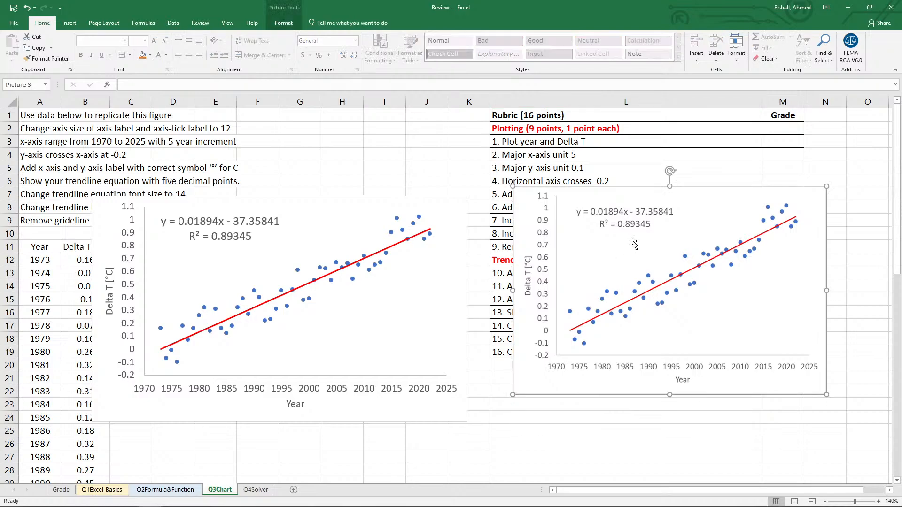
{"action": "left_click_drag", "start_coordinate": [639, 241], "coordinate": [617, 441]}
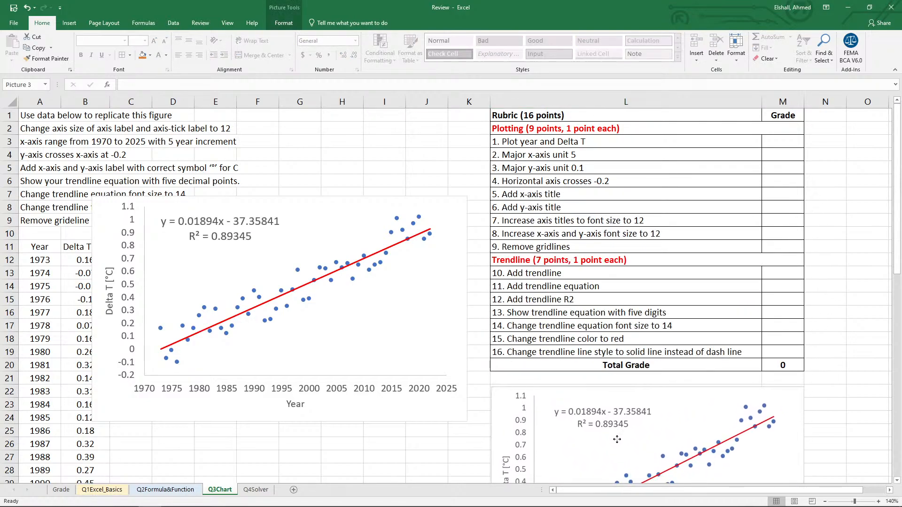
{"action": "left_click", "coordinate": [790, 141]}
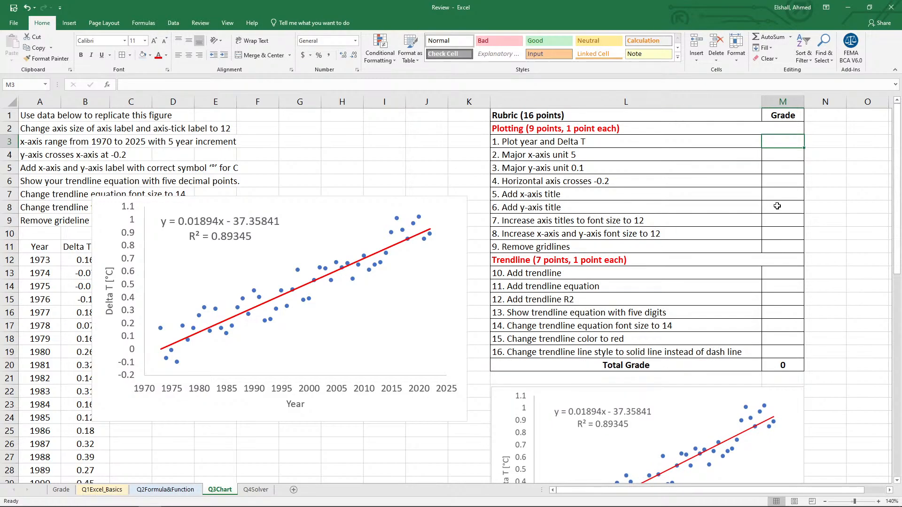
{"action": "type", "text": "1"}
{"action": "key", "text": "Return"}
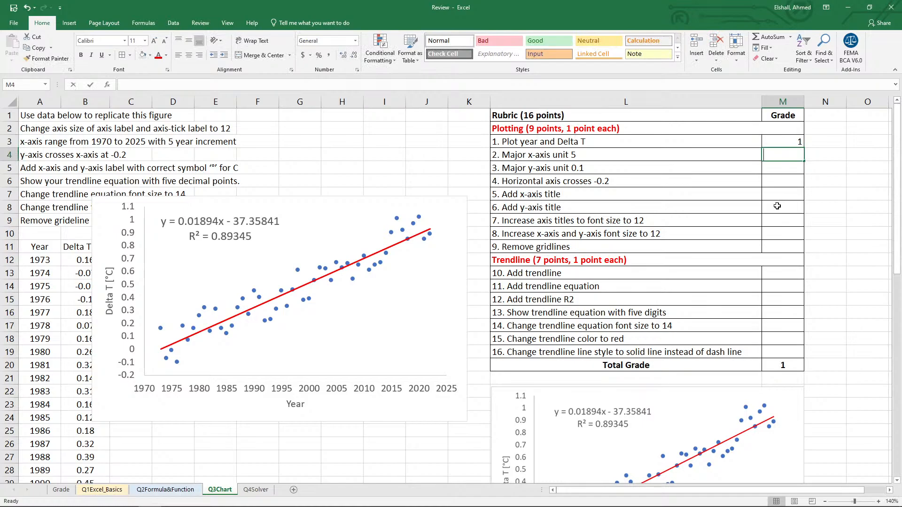
{"action": "type", "text": "1"}
{"action": "key", "text": "Return"}
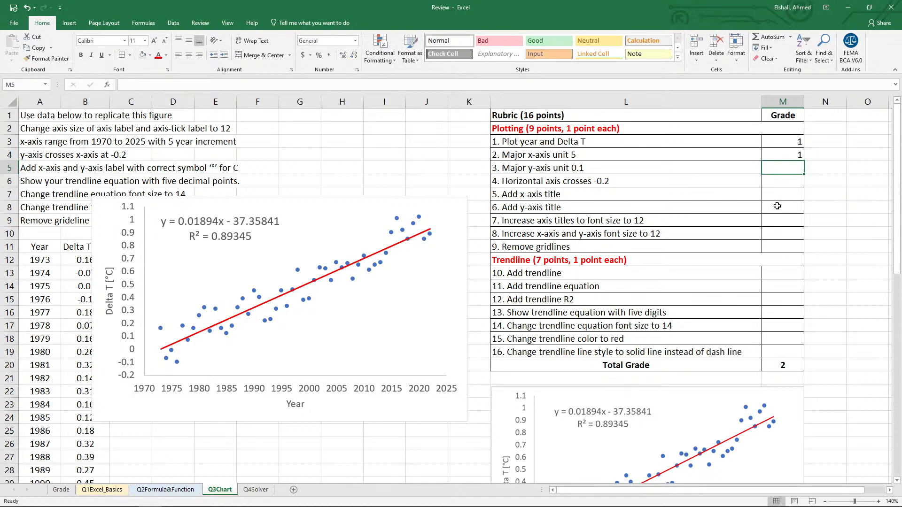
{"action": "type", "text": "1"}
{"action": "key", "text": "Return"}
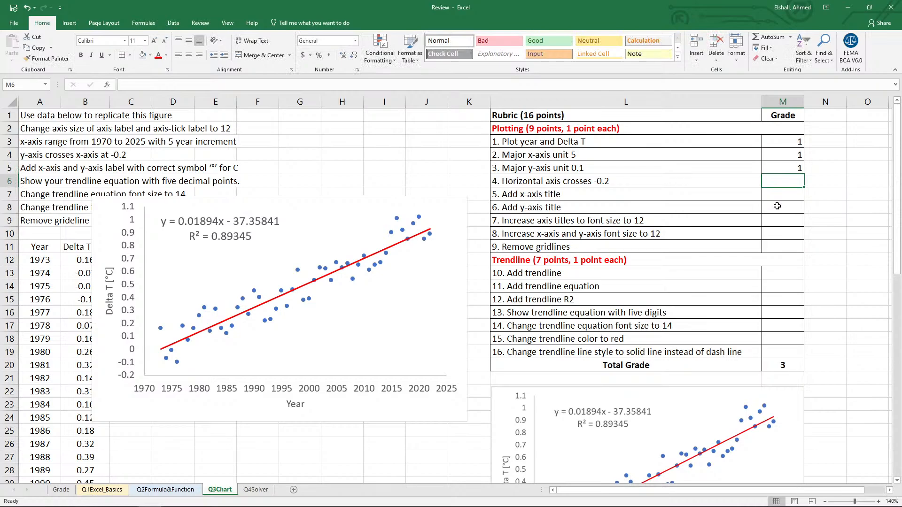
{"action": "type", "text": "1"}
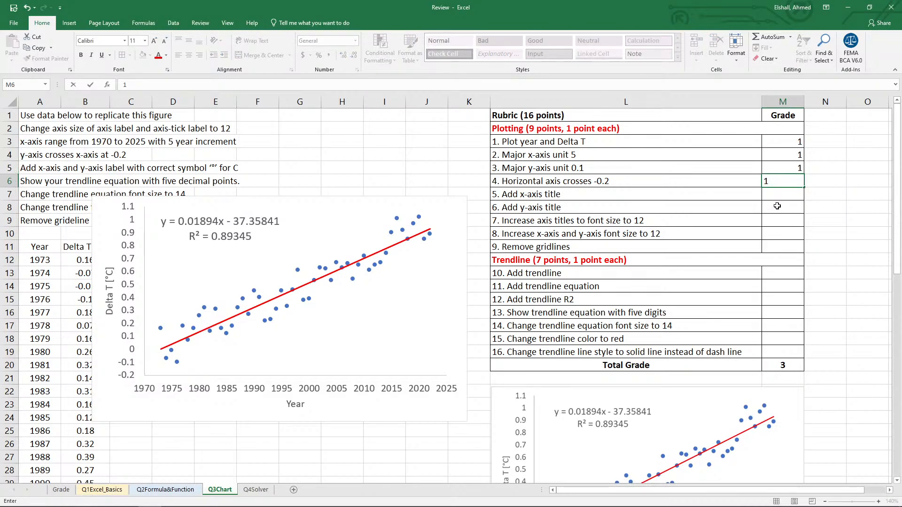
{"action": "key", "text": "Return"}
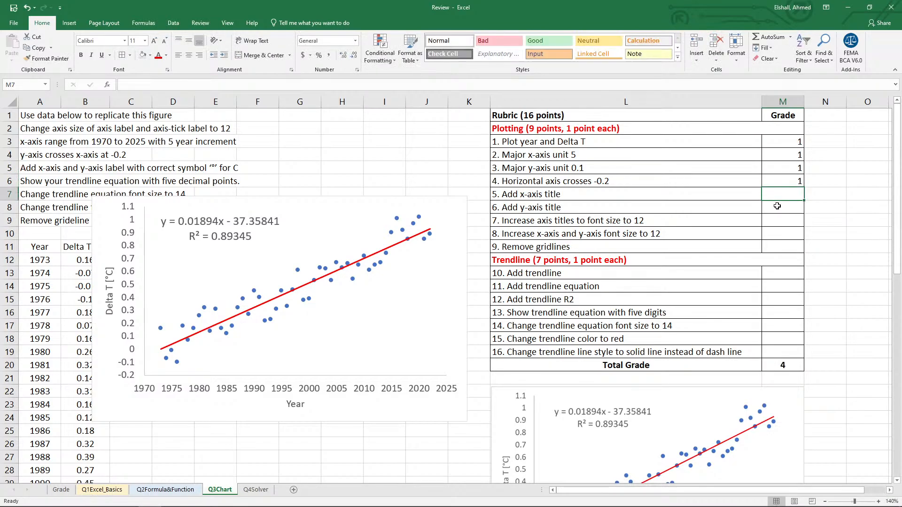
{"action": "type", "text": "1"}
{"action": "key", "text": "Return"}
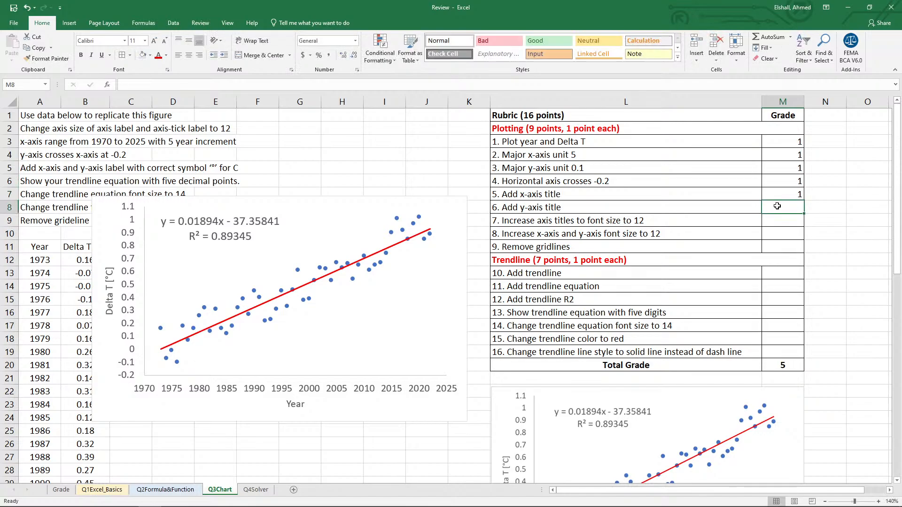
{"action": "type", "text": "1"}
{"action": "key", "text": "Return"}
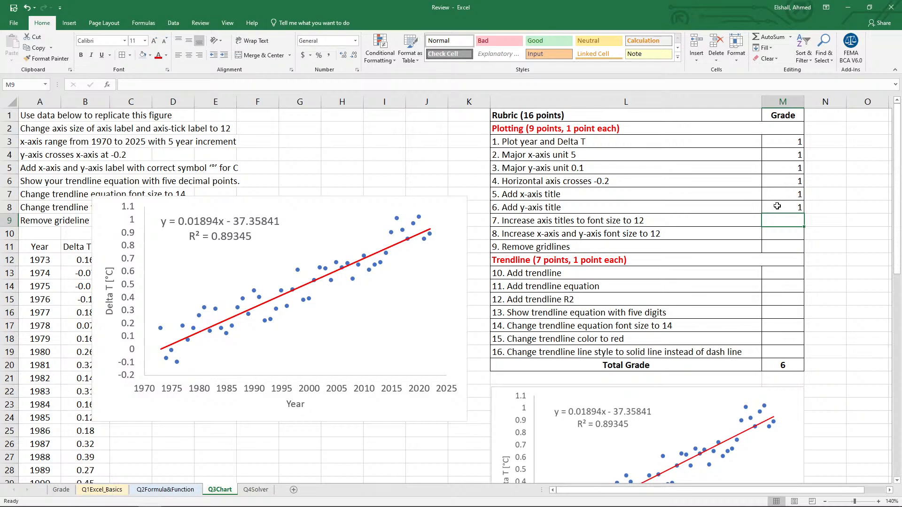
{"action": "type", "text": "1"}
{"action": "key", "text": "Return"}
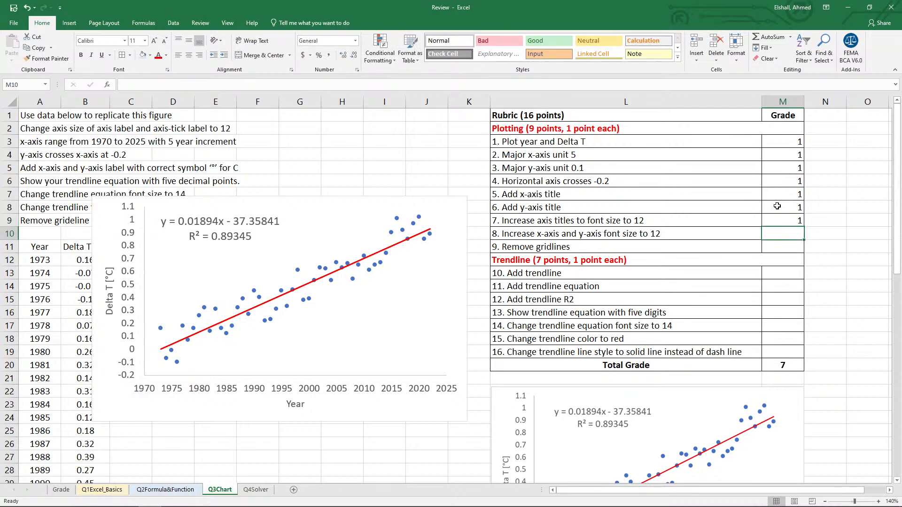
{"action": "type", "text": "1"}
{"action": "key", "text": "Return"}
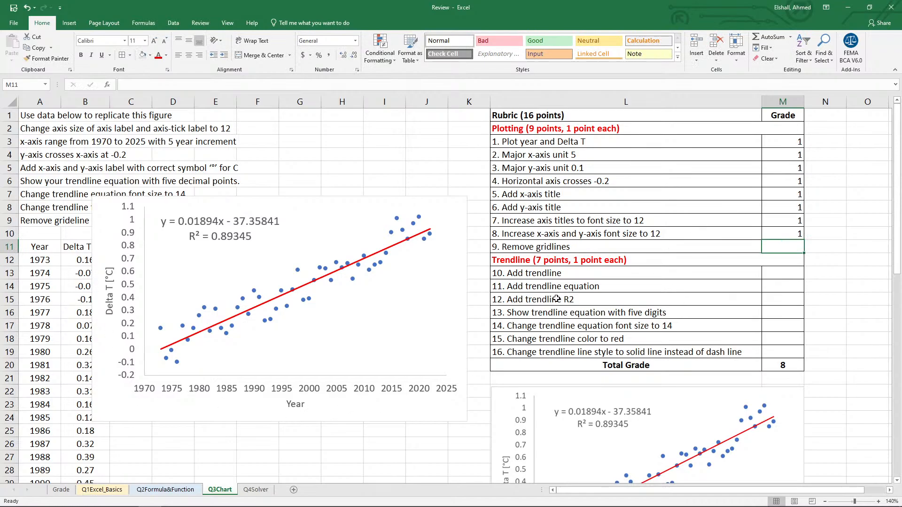
Remove the word "to" after "axis titles" in rubric item 7.
{"action": "left_click", "coordinate": [583, 225]}
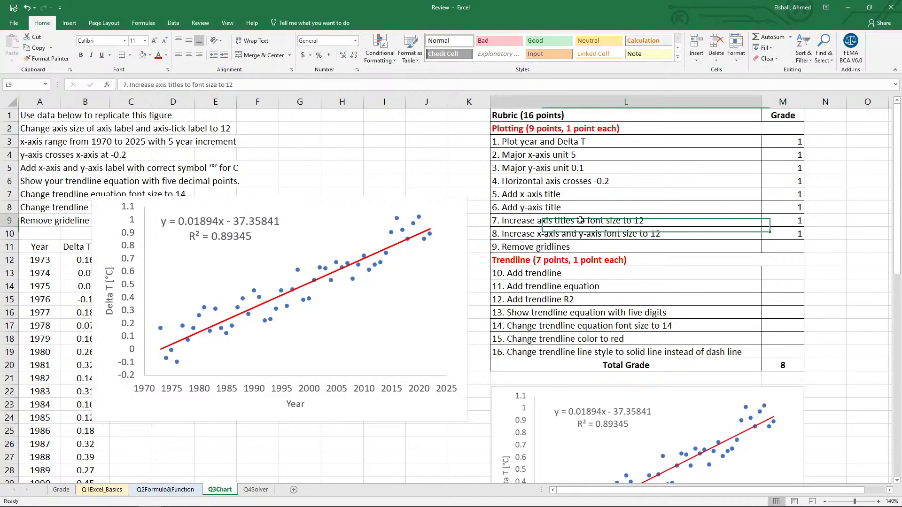
{"action": "left_click", "coordinate": [186, 85]}
{"action": "key", "text": "Delete"}
{"action": "key", "text": "Delete"}
{"action": "key", "text": "Return"}
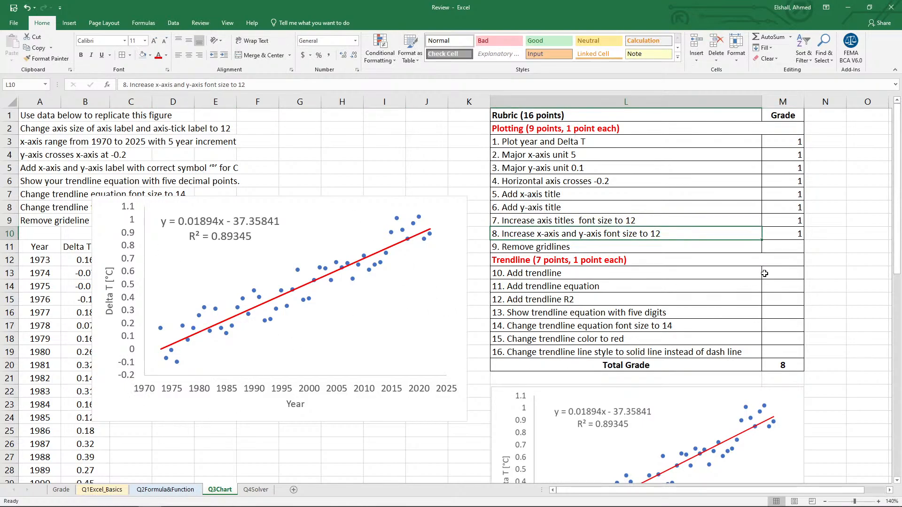
Award 1 point in the Grade column to each of rubric items 9 to 16.
{"action": "left_click", "coordinate": [782, 247]}
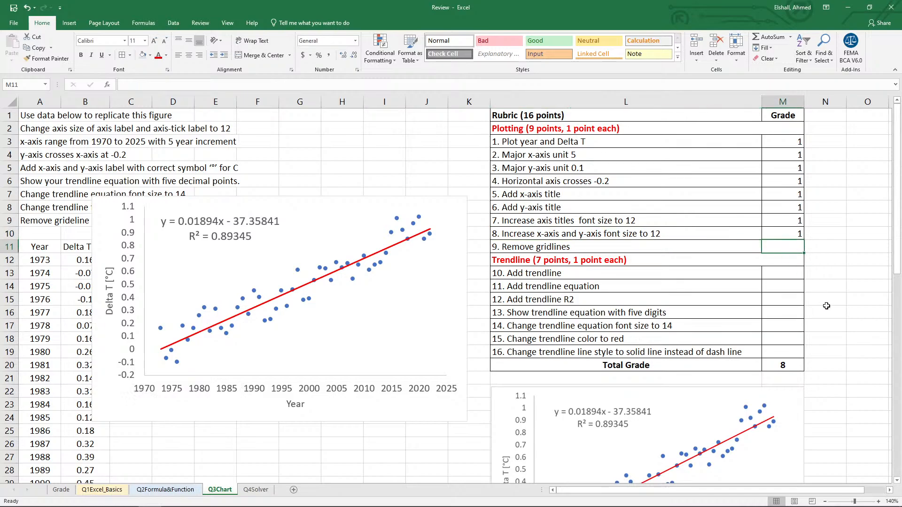
{"action": "type", "text": "1"}
{"action": "key", "text": "Return"}
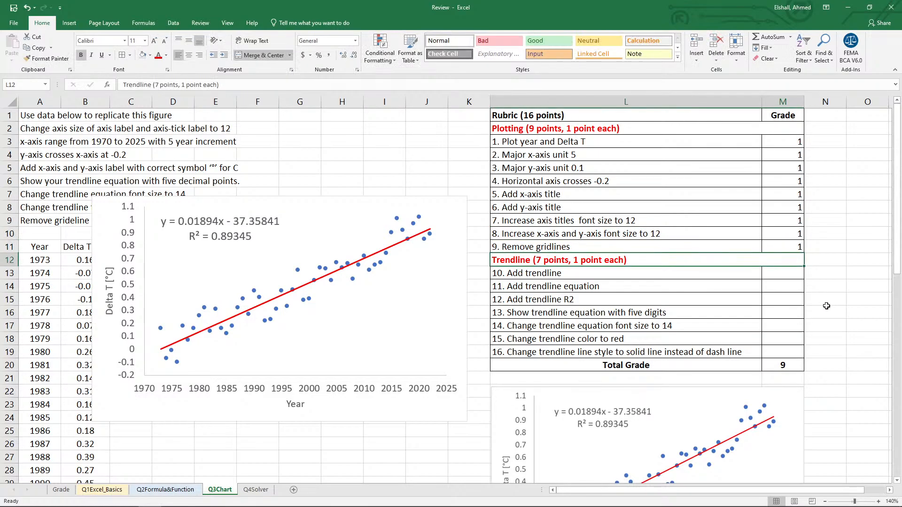
{"action": "key", "text": "Return"}
{"action": "type", "text": "1"}
{"action": "key", "text": "Return"}
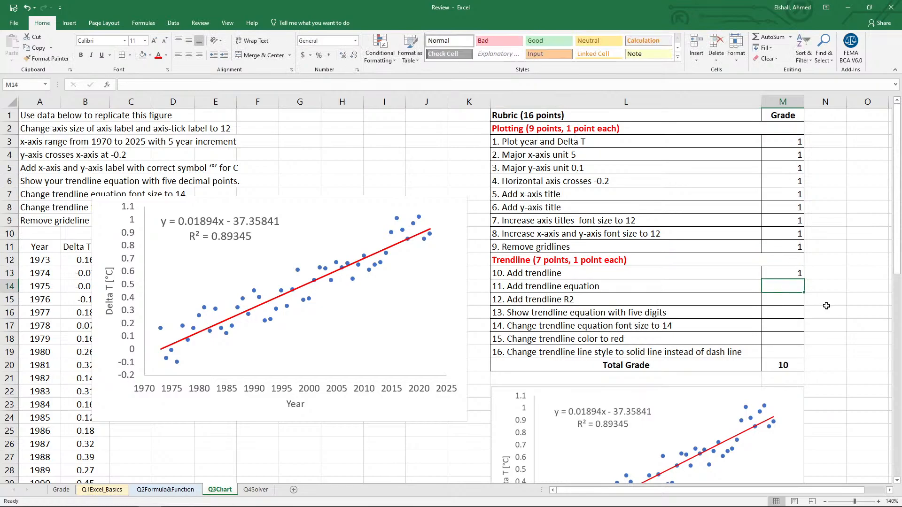
{"action": "type", "text": "1"}
{"action": "key", "text": "Return"}
{"action": "type", "text": "1"}
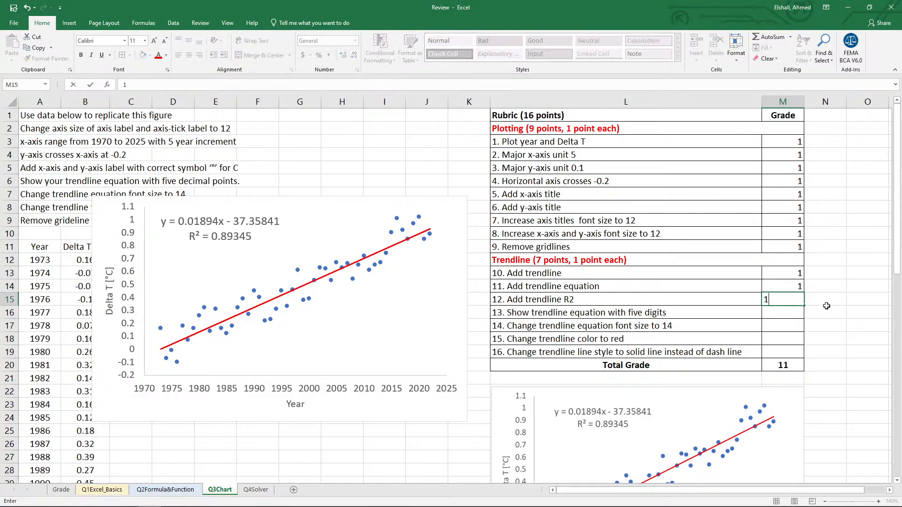
{"action": "key", "text": "Return"}
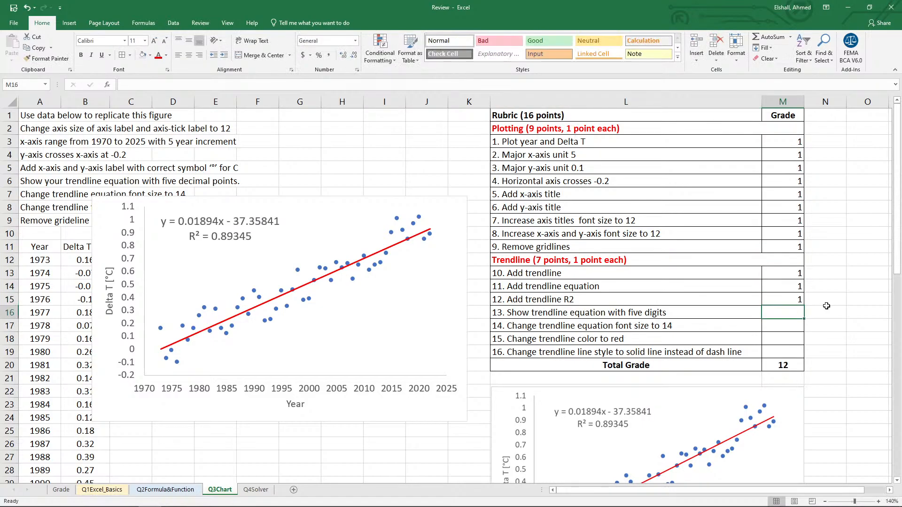
{"action": "type", "text": "1"}
{"action": "key", "text": "Return"}
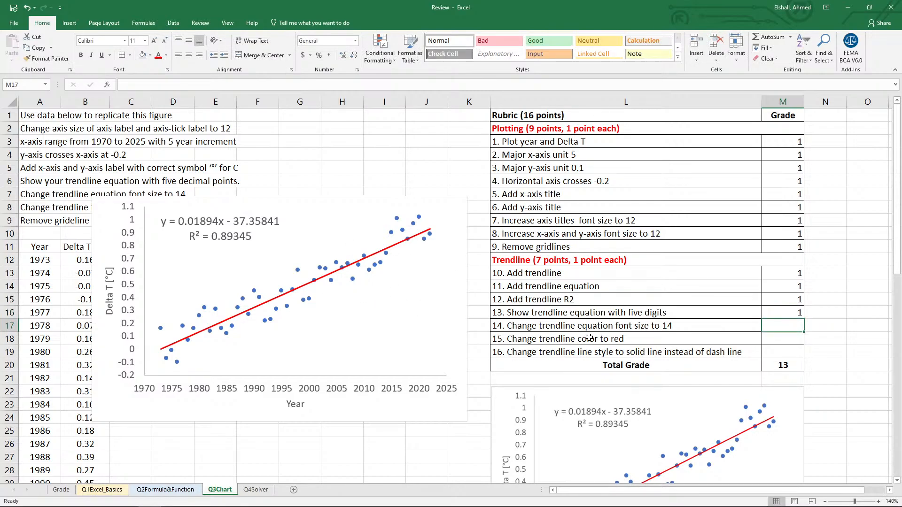
{"action": "type", "text": "1"}
{"action": "key", "text": "Return"}
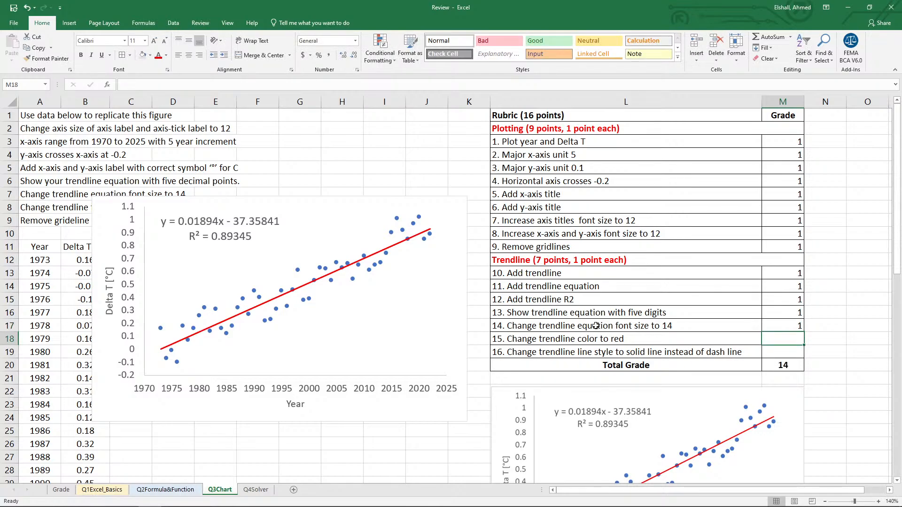
{"action": "type", "text": "1"}
{"action": "key", "text": "Return"}
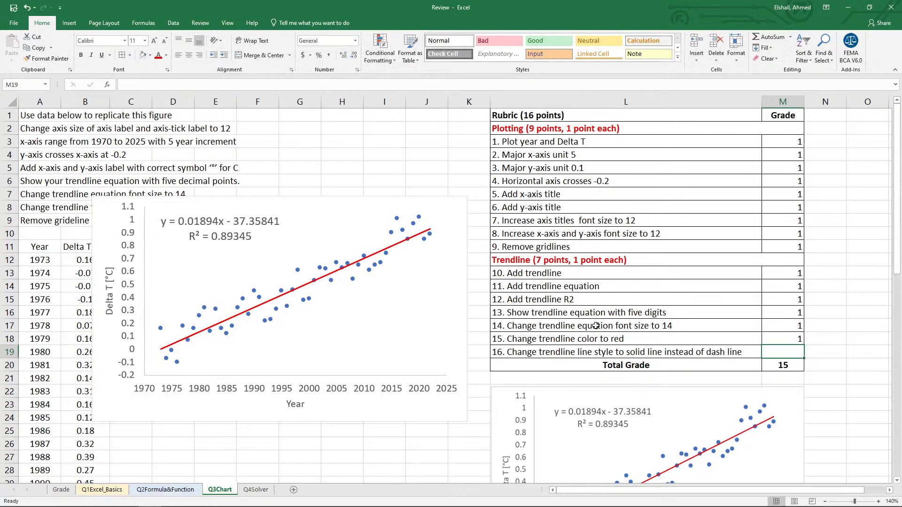
{"action": "type", "text": "1"}
{"action": "key", "text": "Return"}
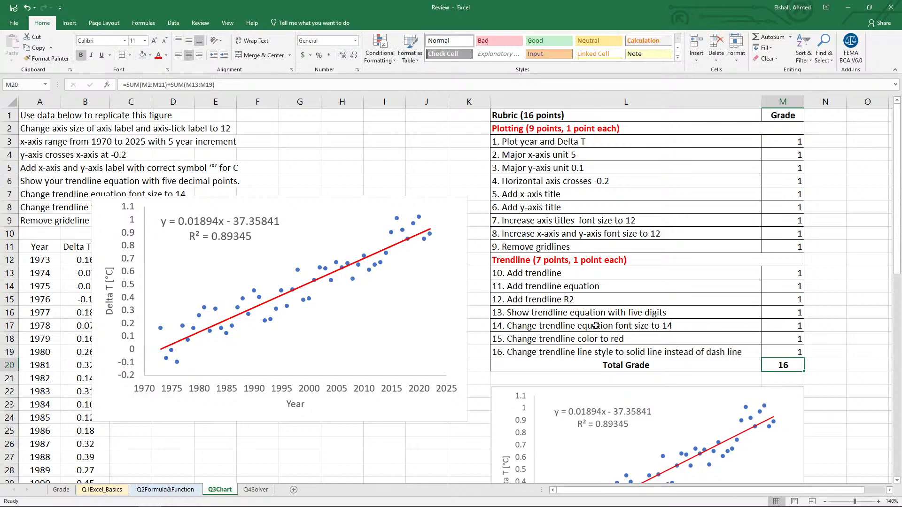
Go to the Q4Solver sheet and clear the existing x and y(x) values in C5 and C6.
{"action": "left_click", "coordinate": [256, 490]}
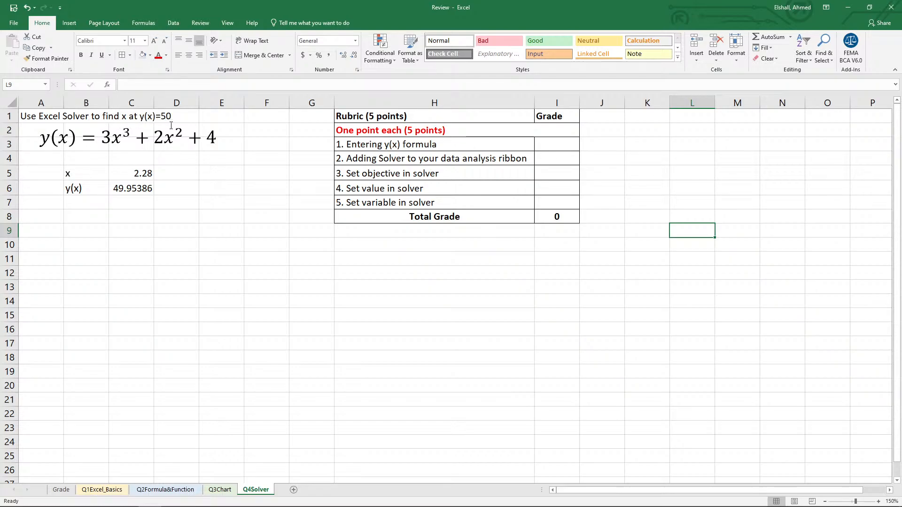
{"action": "left_click", "coordinate": [132, 175]}
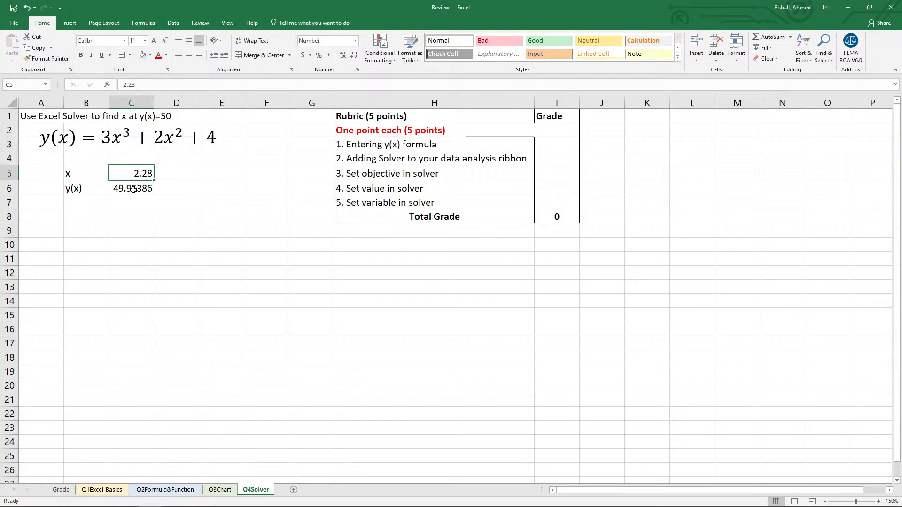
{"action": "left_click", "coordinate": [133, 185]}
{"action": "key", "text": "Delete"}
{"action": "left_click", "coordinate": [136, 175]}
{"action": "key", "text": "Delete"}
{"action": "left_click", "coordinate": [171, 241]}
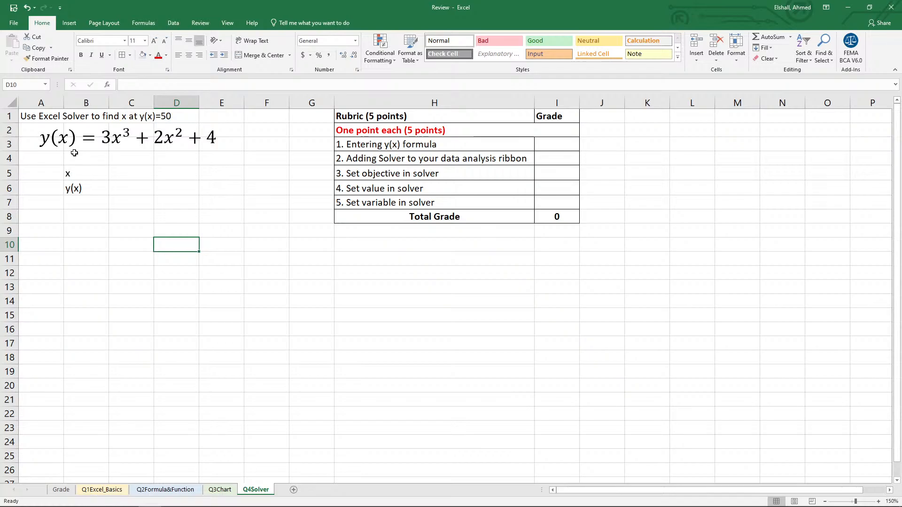
Enter the y(x) formula =3*C5^3+2*C5^2+4 in C6, referencing the x cell.
{"action": "left_click", "coordinate": [140, 190]}
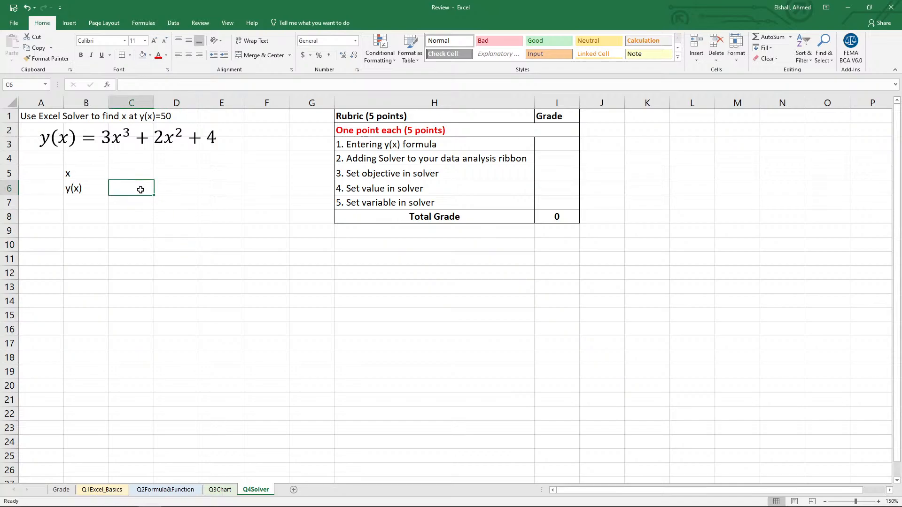
{"action": "type", "text": "="}
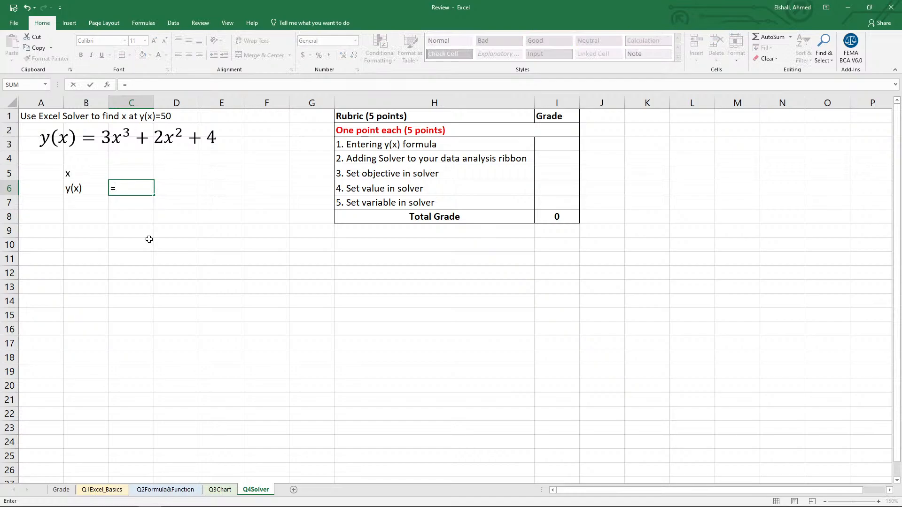
{"action": "type", "text": "3*"}
{"action": "left_click", "coordinate": [125, 169]}
{"action": "type", "text": "^"}
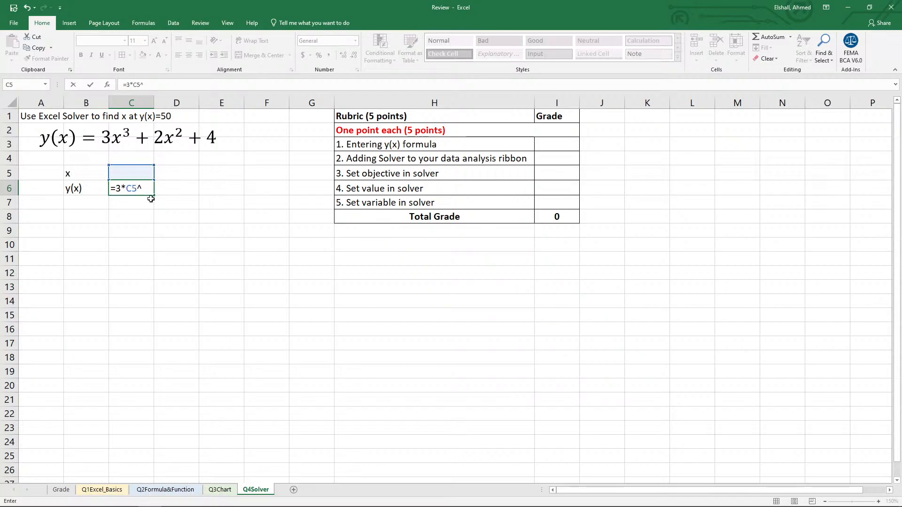
{"action": "type", "text": "3+2*"}
{"action": "left_click", "coordinate": [132, 168]}
{"action": "type", "text": "^2"}
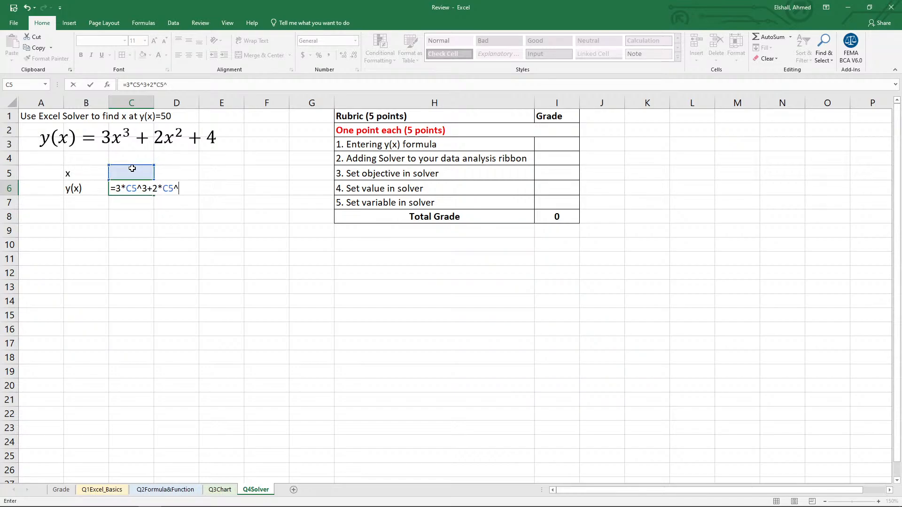
{"action": "type", "text": "+4"}
{"action": "key", "text": "Return"}
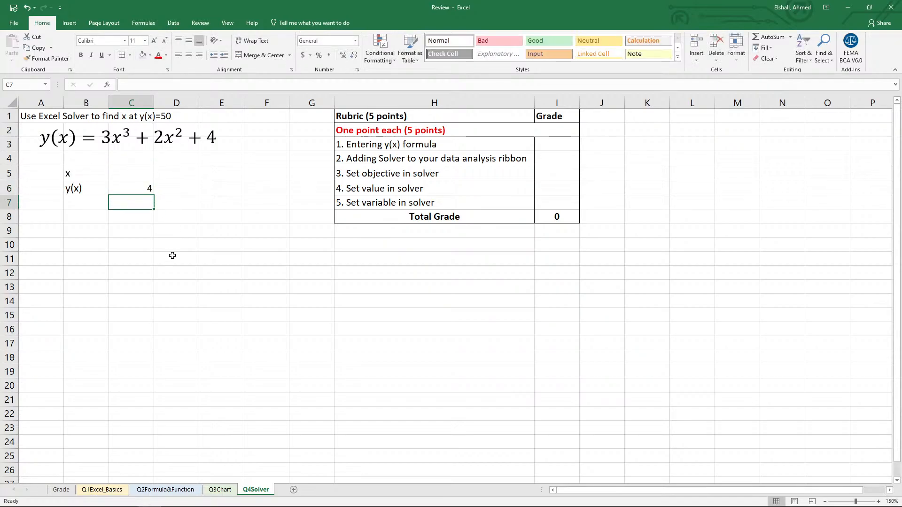
Enter 0 as the x value in C5 and center the y(x) result in C6.
{"action": "key", "text": "Up"}
{"action": "key", "text": "Up"}
{"action": "type", "text": "0"}
{"action": "key", "text": "Return"}
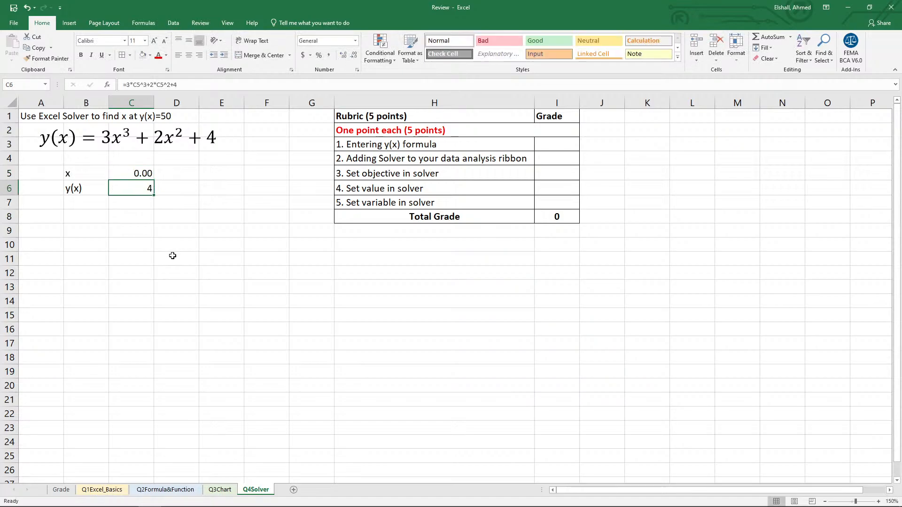
{"action": "key", "text": "Up"}
{"action": "key", "text": "Down"}
{"action": "left_click", "coordinate": [190, 56]}
Try whole-number x values in C5, ending with 2 and 3, to bracket y(x)=50.
{"action": "key", "text": "Up"}
{"action": "type", "text": "1"}
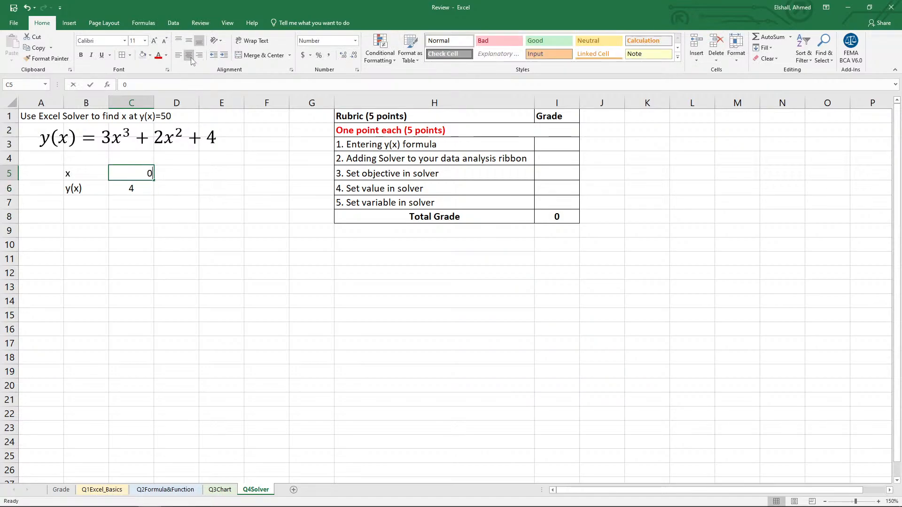
{"action": "key", "text": "Return"}
{"action": "key", "text": "Up"}
{"action": "type", "text": "2"}
{"action": "key", "text": "Return"}
{"action": "key", "text": "Return"}
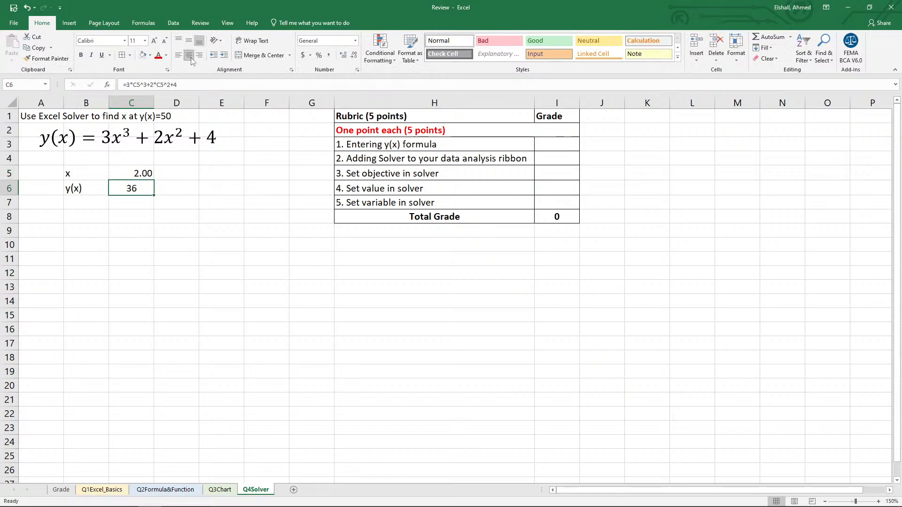
{"action": "key", "text": "Up"}
{"action": "type", "text": "3"}
{"action": "key", "text": "Return"}
{"action": "key", "text": "Up"}
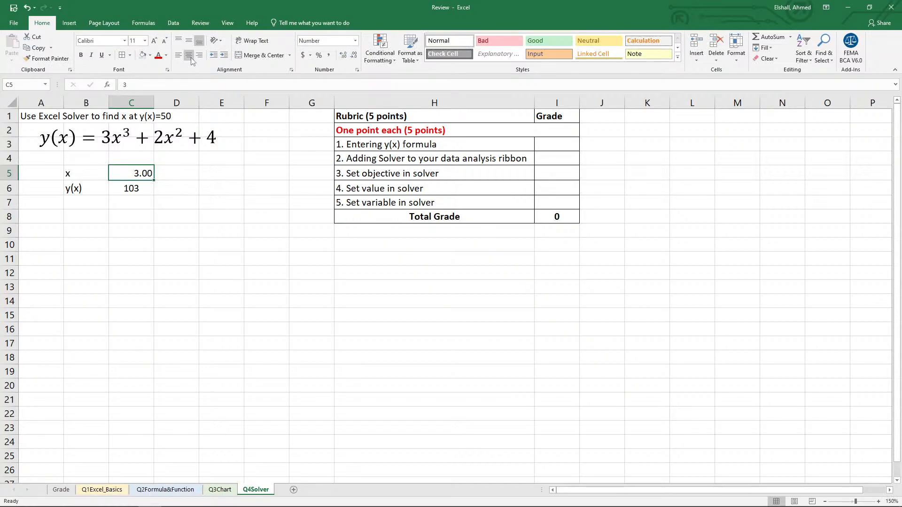
Try x values of 2.9 and 2.5 in C5 to bring y(x) closer to 50.
{"action": "key", "text": "Down"}
{"action": "key", "text": "Up"}
{"action": "type", "text": "2.9"}
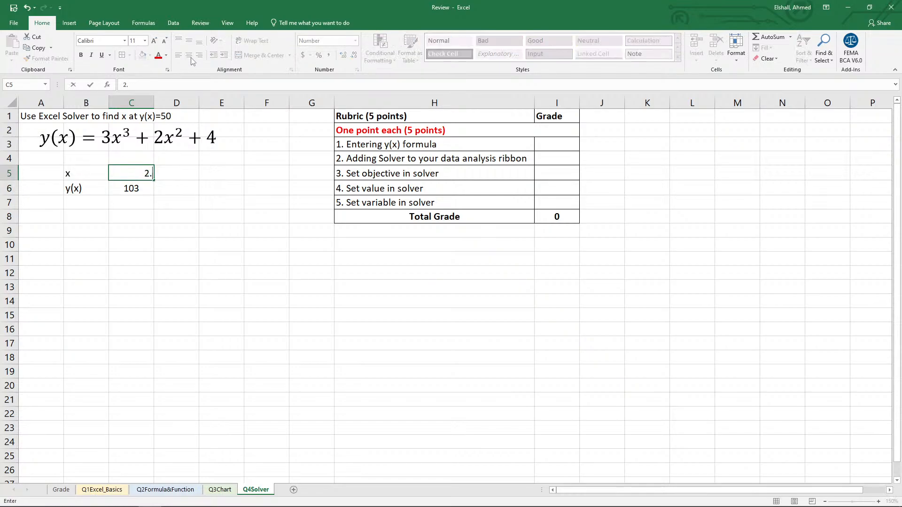
{"action": "key", "text": "Return"}
{"action": "key", "text": "Up"}
{"action": "type", "text": "2.5"}
{"action": "key", "text": "Return"}
Try x values of 2.4 and 2.3 in C5 to narrow the search for y(x)=50.
{"action": "key", "text": "Up"}
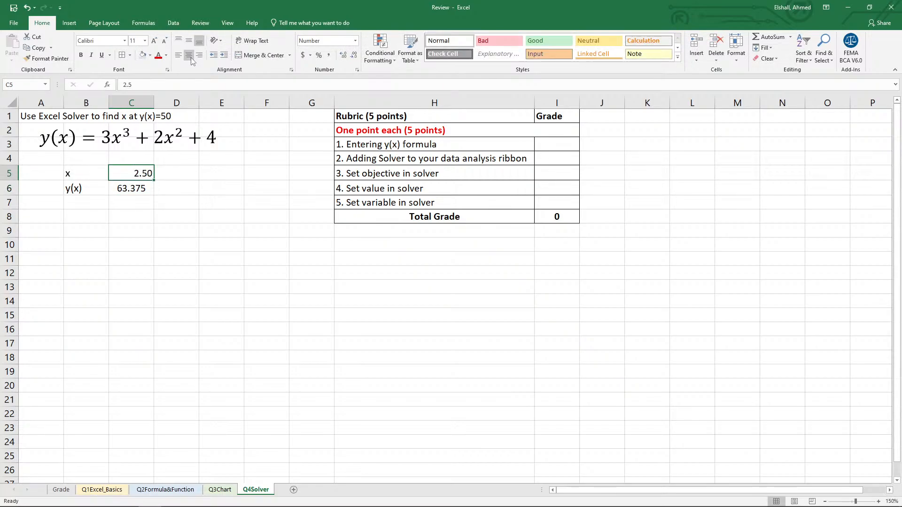
{"action": "type", "text": "2.4"}
{"action": "key", "text": "Return"}
{"action": "key", "text": "Up"}
{"action": "type", "text": "2.3"}
{"action": "key", "text": "Return"}
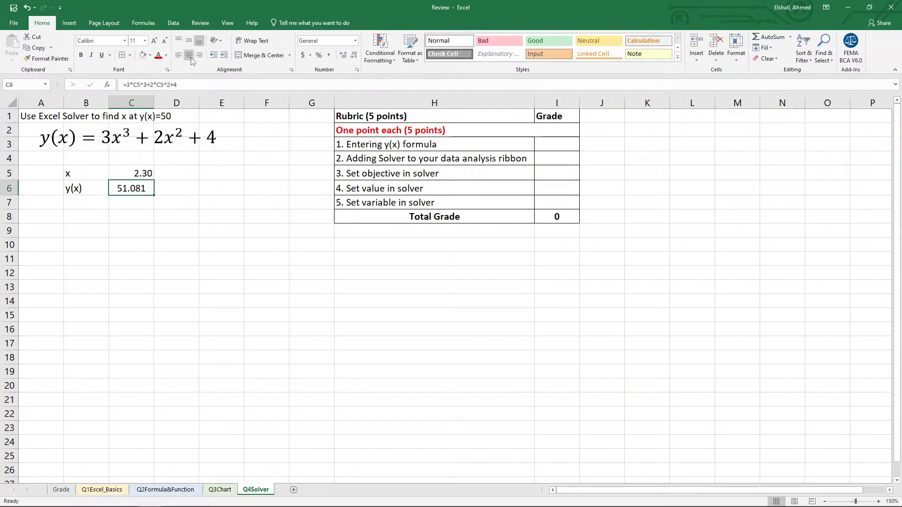
Refine the x value in C5 with 2.29 and settle on 2.28.
{"action": "key", "text": "Up"}
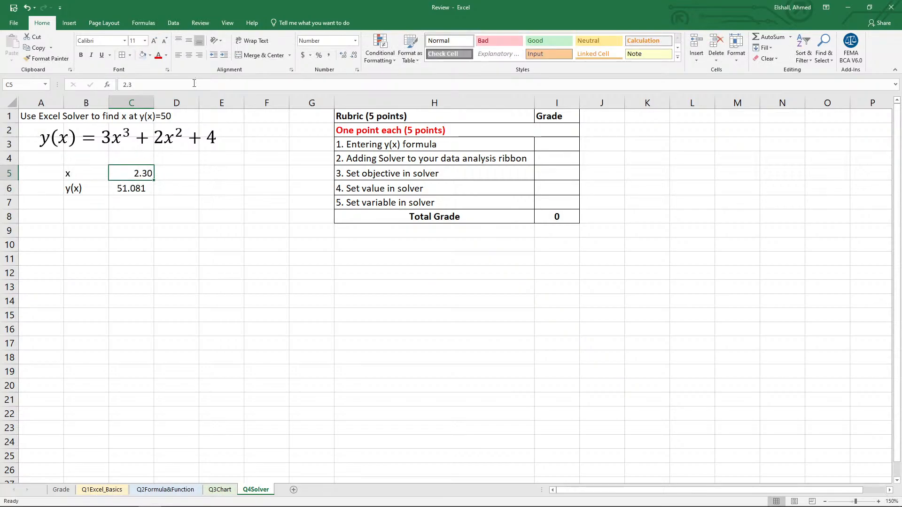
{"action": "left_click", "coordinate": [156, 82]}
{"action": "key", "text": "BackSpace"}
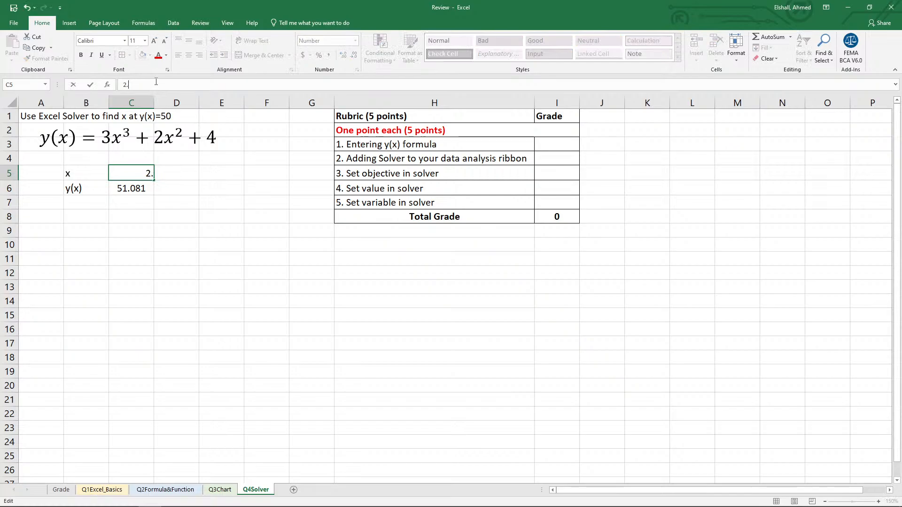
{"action": "type", "text": "29"}
{"action": "key", "text": "Return"}
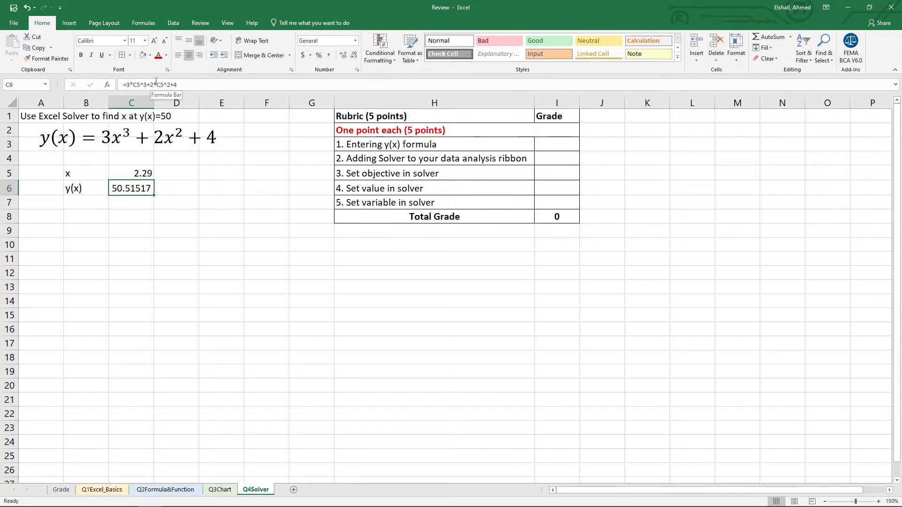
{"action": "key", "text": "Up"}
{"action": "left_click", "coordinate": [157, 82]}
{"action": "key", "text": "BackSpace"}
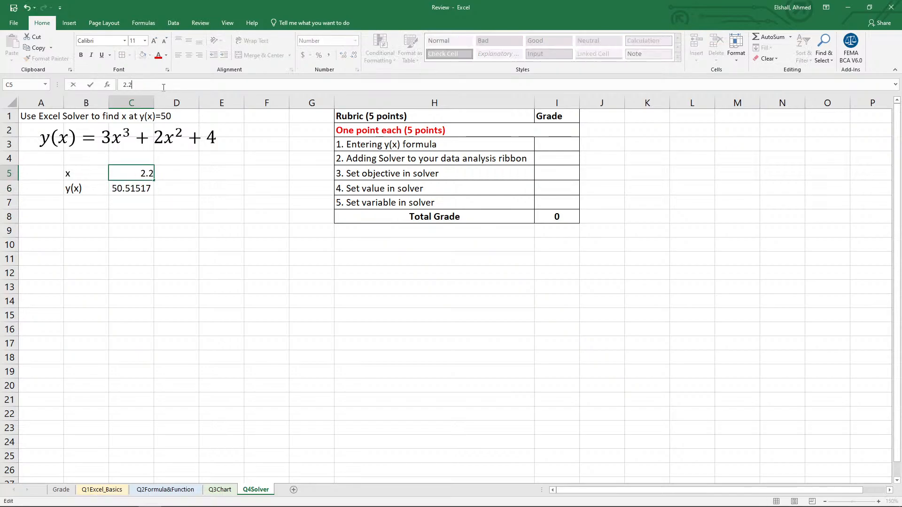
{"action": "type", "text": "8"}
{"action": "key", "text": "Return"}
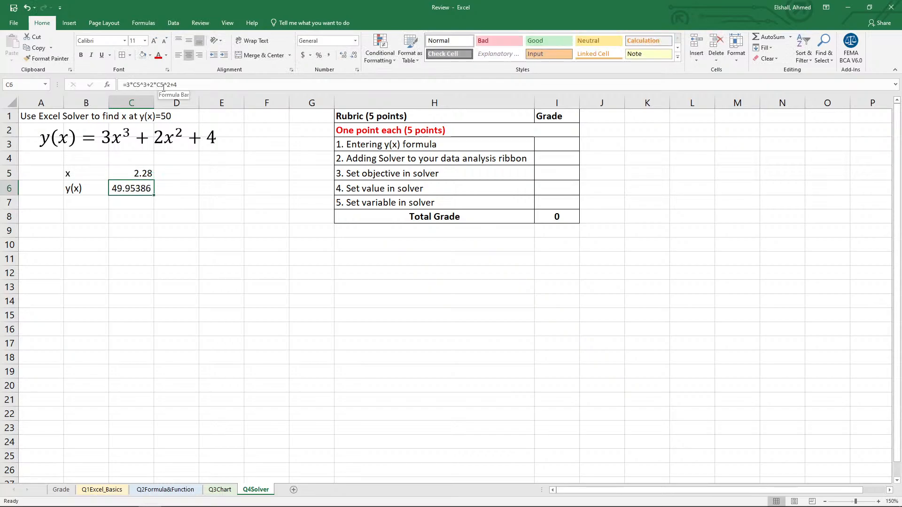
Enable the Analysis ToolPak add-in alongside the active Solver Add-in in the Excel add-ins options.
{"action": "left_click", "coordinate": [119, 173]}
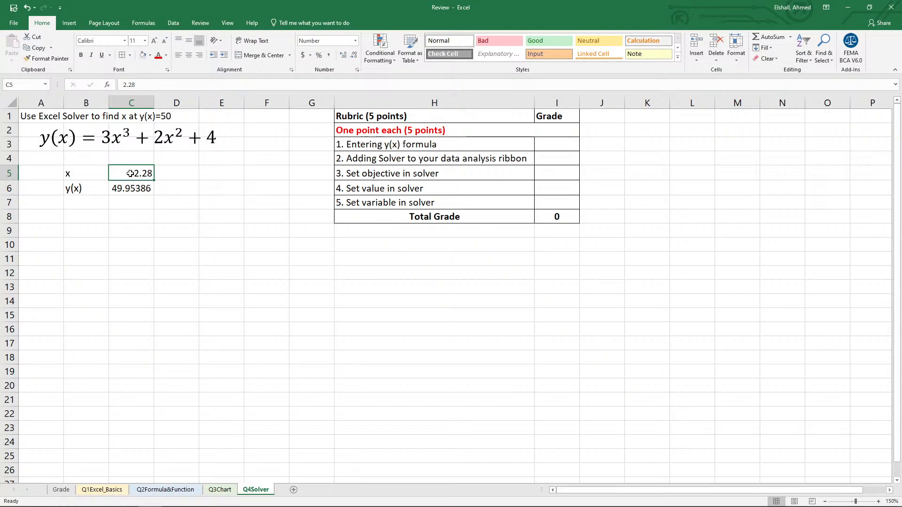
{"action": "left_click", "coordinate": [173, 22]}
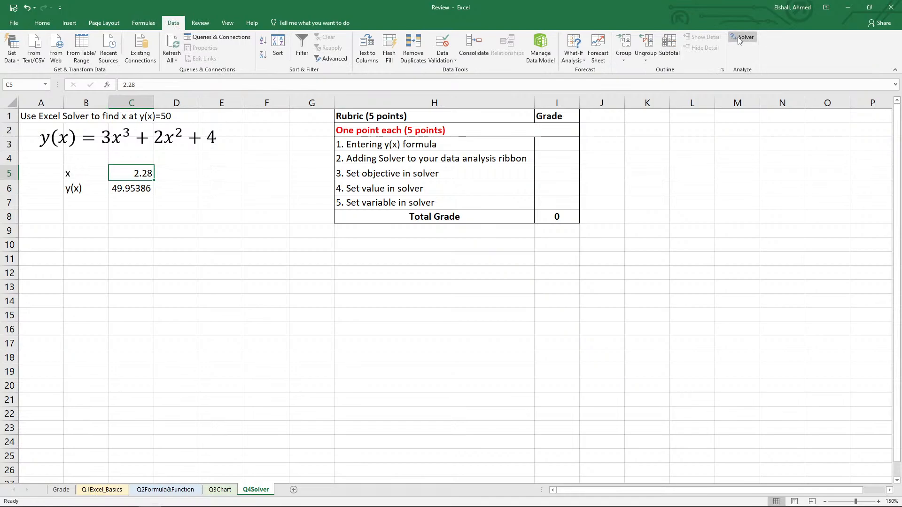
{"action": "left_click", "coordinate": [14, 23]}
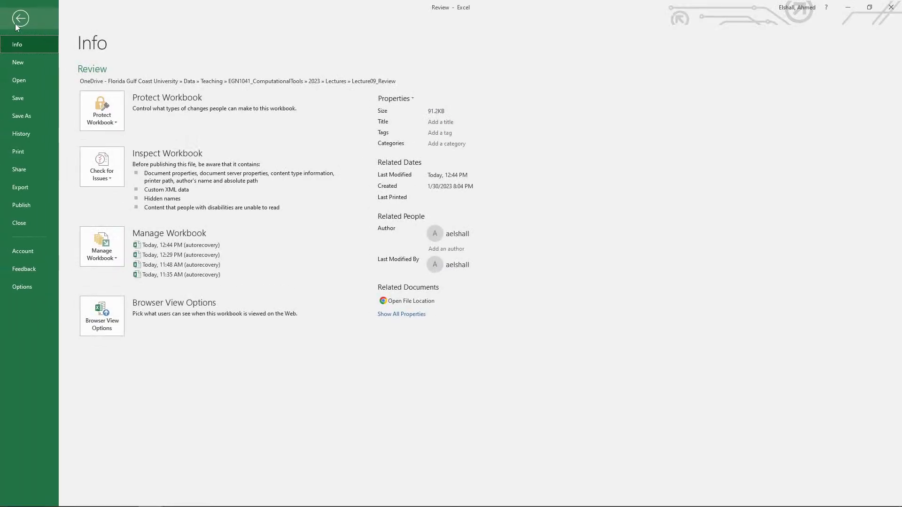
{"action": "left_click", "coordinate": [22, 282]}
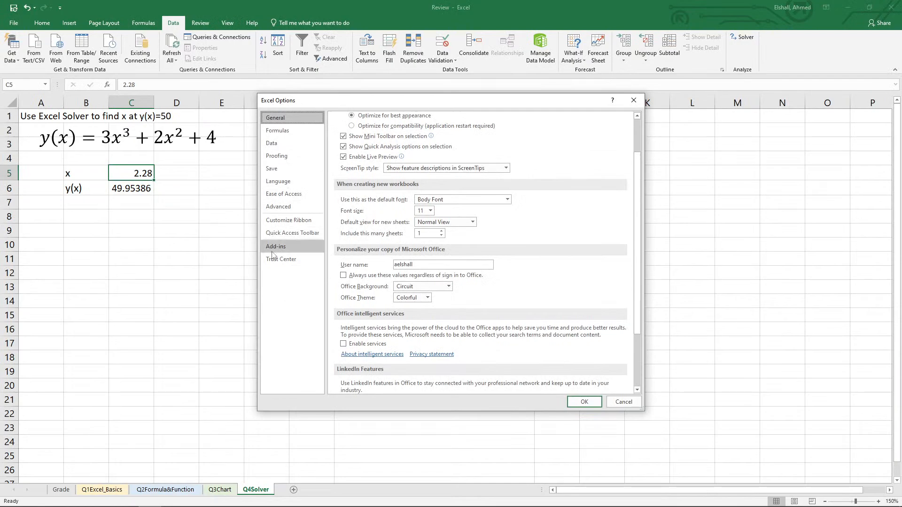
{"action": "left_click", "coordinate": [275, 249]}
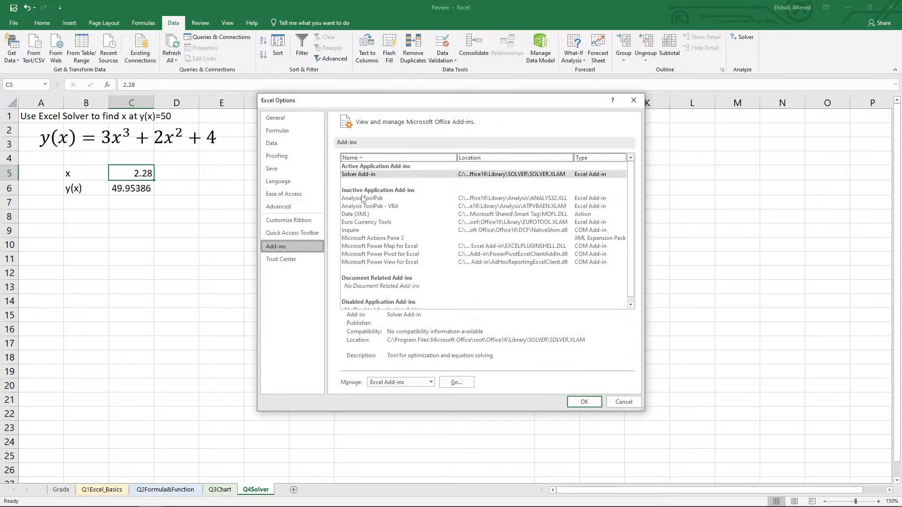
{"action": "left_click", "coordinate": [365, 176]}
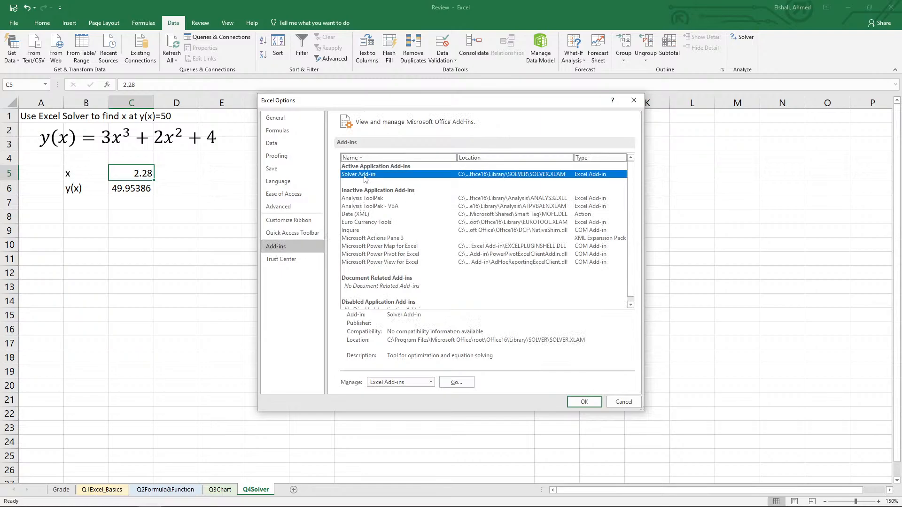
{"action": "left_click", "coordinate": [459, 382]}
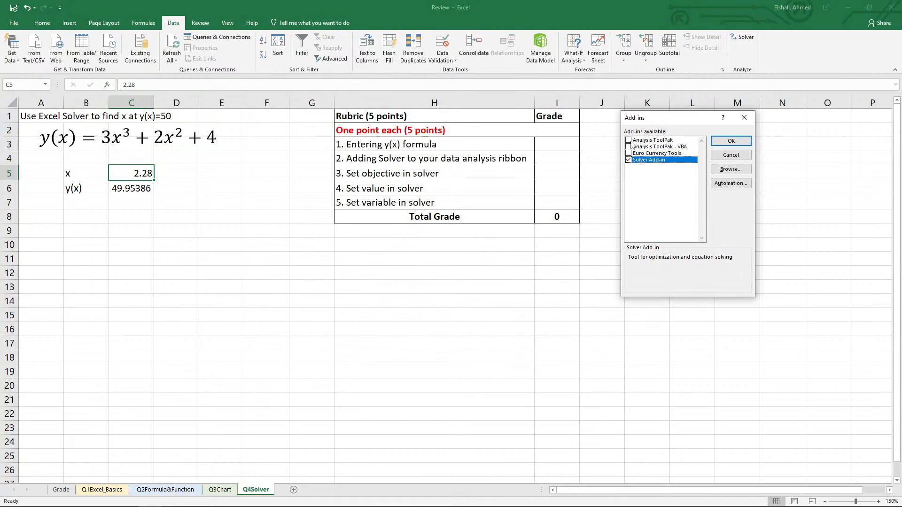
{"action": "left_click", "coordinate": [628, 140]}
{"action": "left_click", "coordinate": [731, 141]}
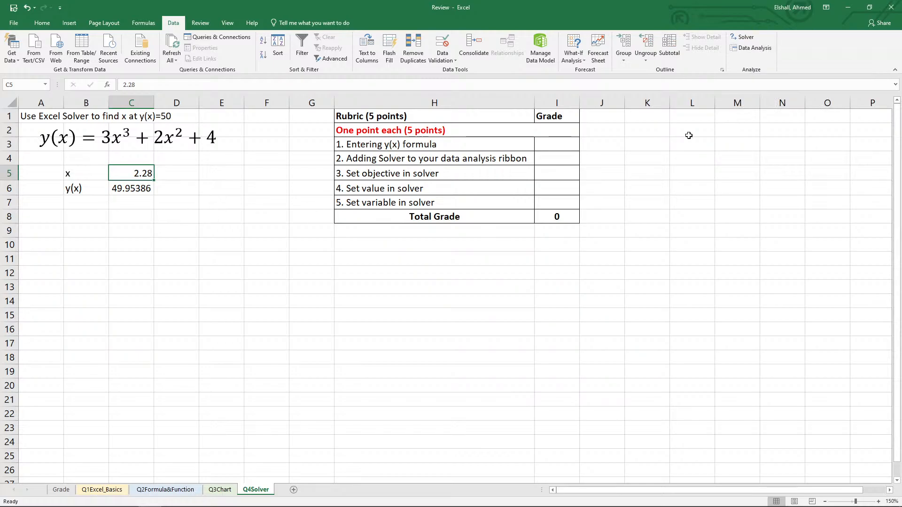
Run Solver with objective C6 at a value of 50 by changing variable cell C5, and keep the Solver solution.
{"action": "left_click", "coordinate": [743, 37]}
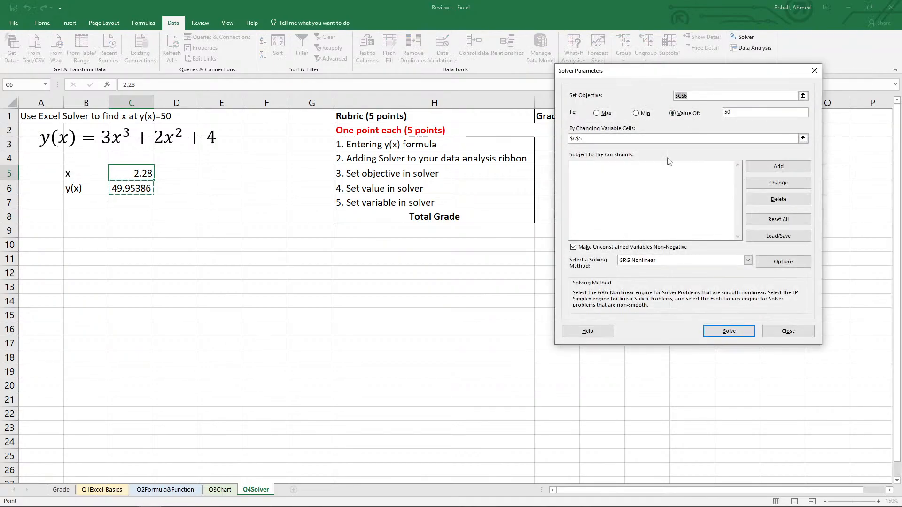
{"action": "left_click", "coordinate": [803, 96]}
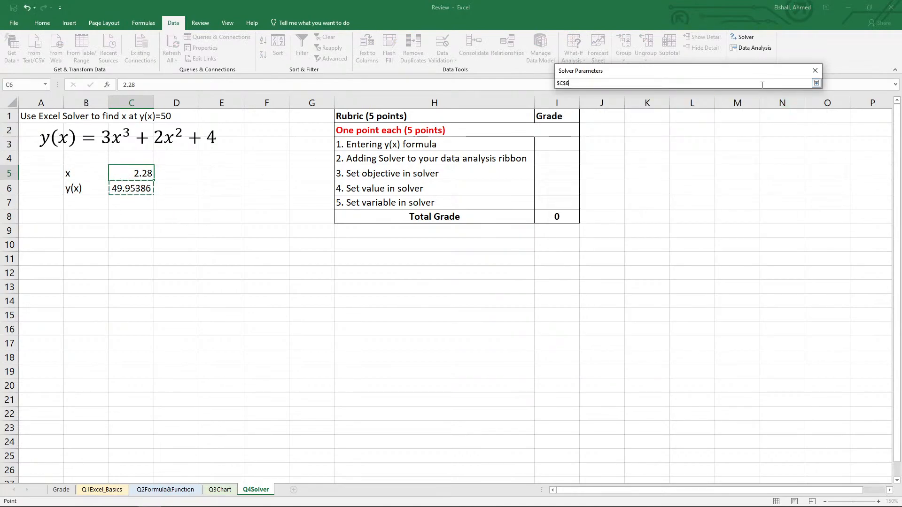
{"action": "left_click", "coordinate": [816, 83]}
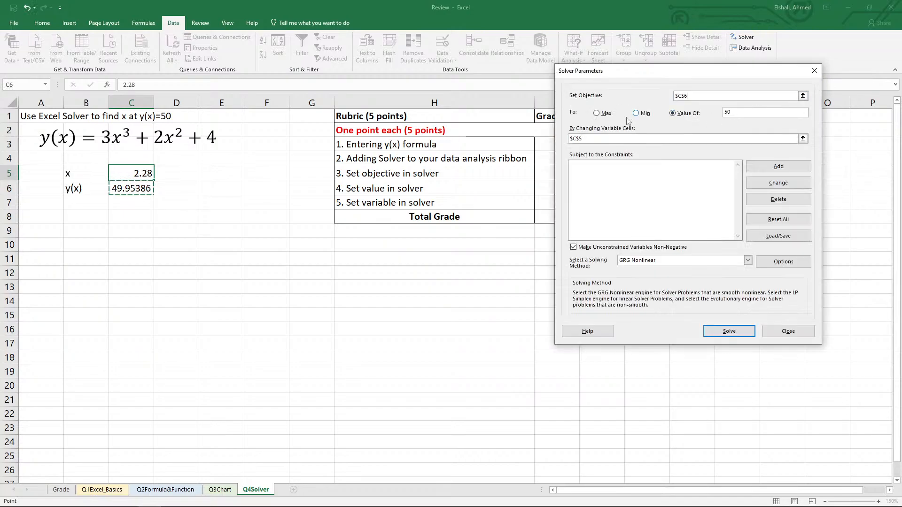
{"action": "left_click", "coordinate": [753, 114]}
{"action": "left_click", "coordinate": [803, 138]}
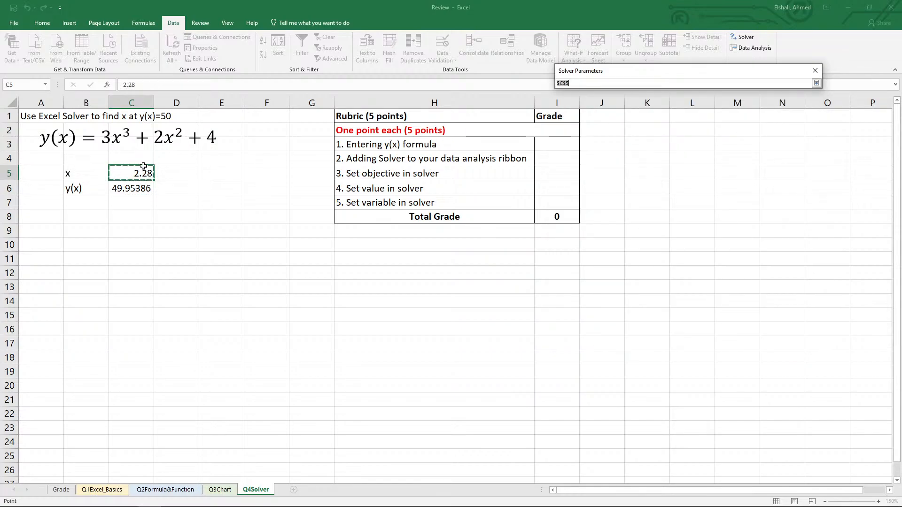
{"action": "left_click", "coordinate": [142, 170]}
{"action": "left_click", "coordinate": [816, 84]}
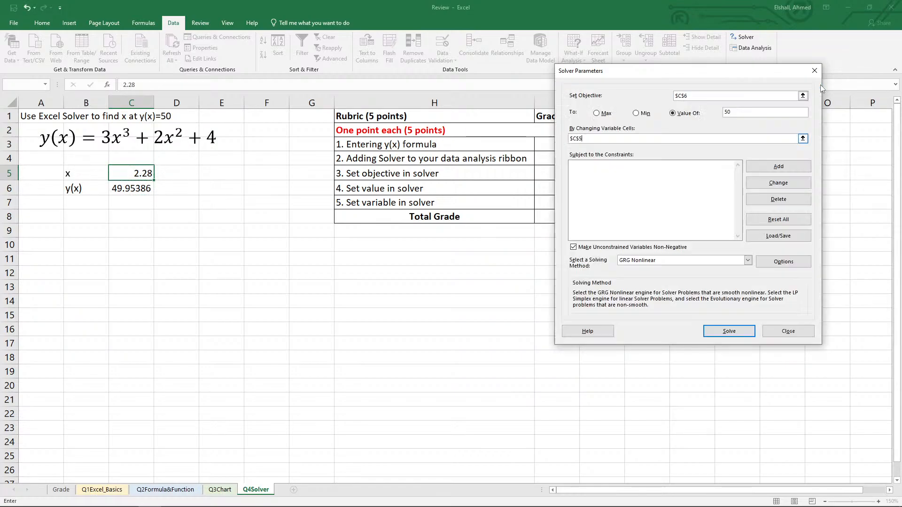
{"action": "left_click", "coordinate": [723, 333]}
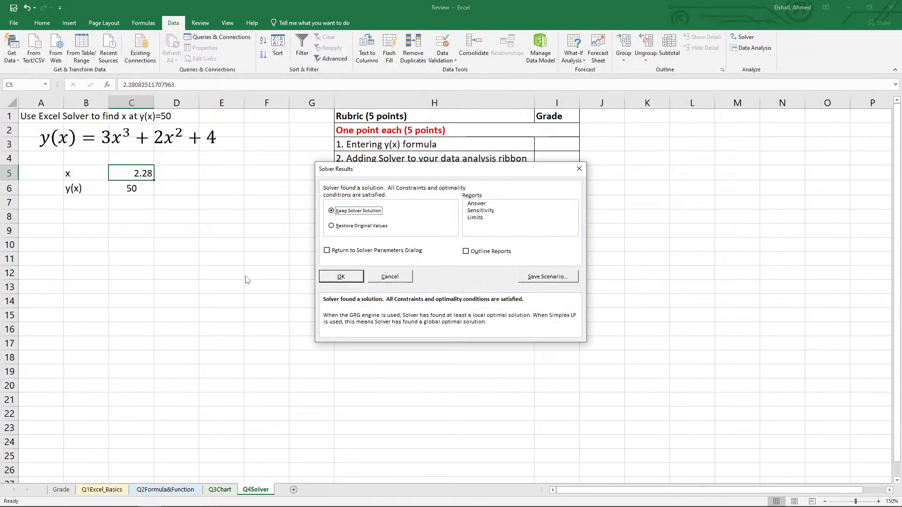
{"action": "left_click", "coordinate": [346, 278]}
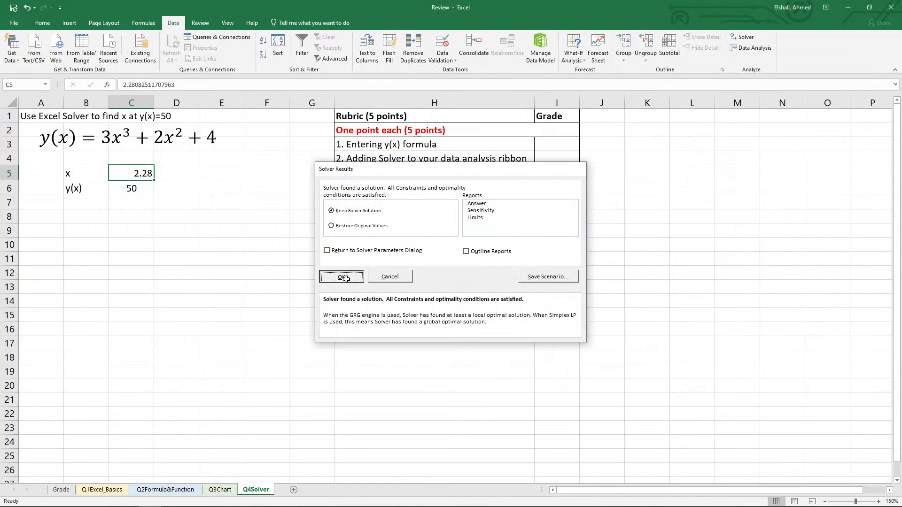
Increase the displayed precision of the x value in C5 to eight decimal places.
{"action": "left_click", "coordinate": [42, 23]}
{"action": "left_click", "coordinate": [344, 55]}
{"action": "left_click", "coordinate": [343, 55]}
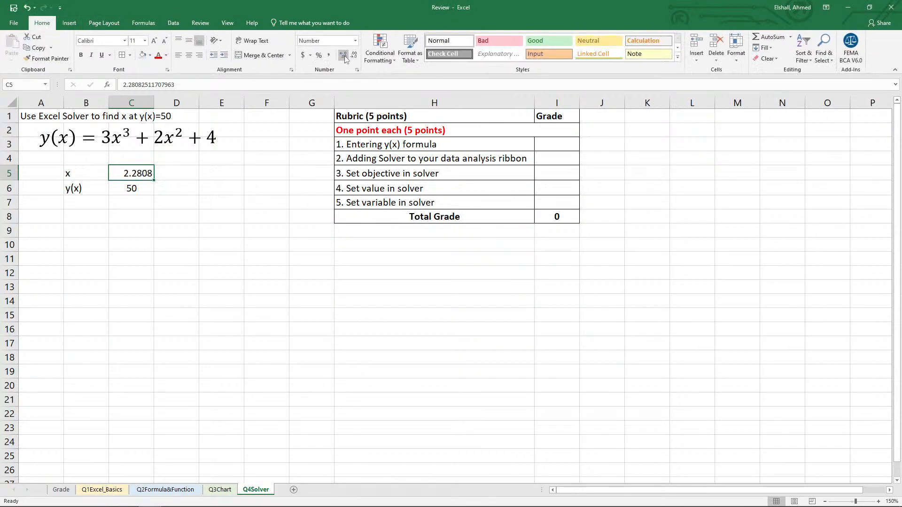
{"action": "left_click", "coordinate": [344, 55]}
{"action": "left_click", "coordinate": [344, 55]}
{"action": "left_click", "coordinate": [344, 55]}
{"action": "left_click", "coordinate": [343, 55]}
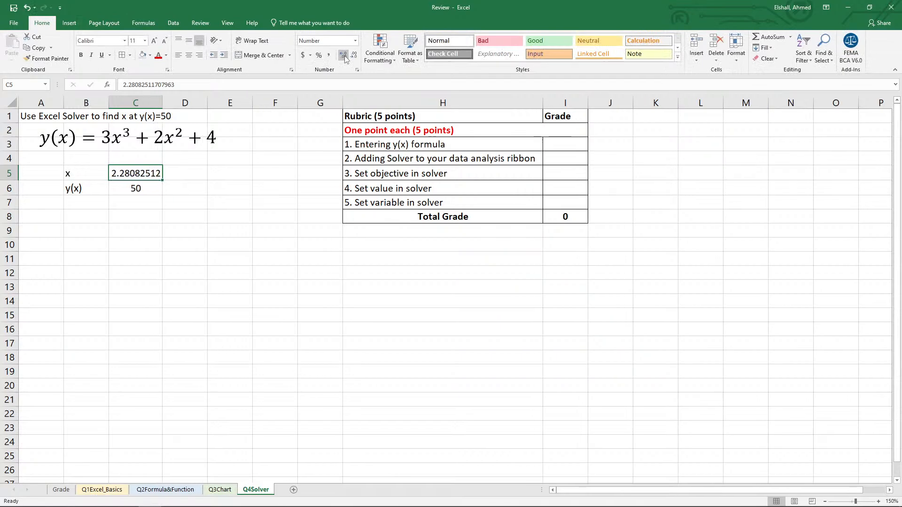
Adjust the displayed precision of the y(x) result in C6 to nine decimal places.
{"action": "key", "text": "Down"}
{"action": "key", "text": "Up"}
{"action": "key", "text": "Down"}
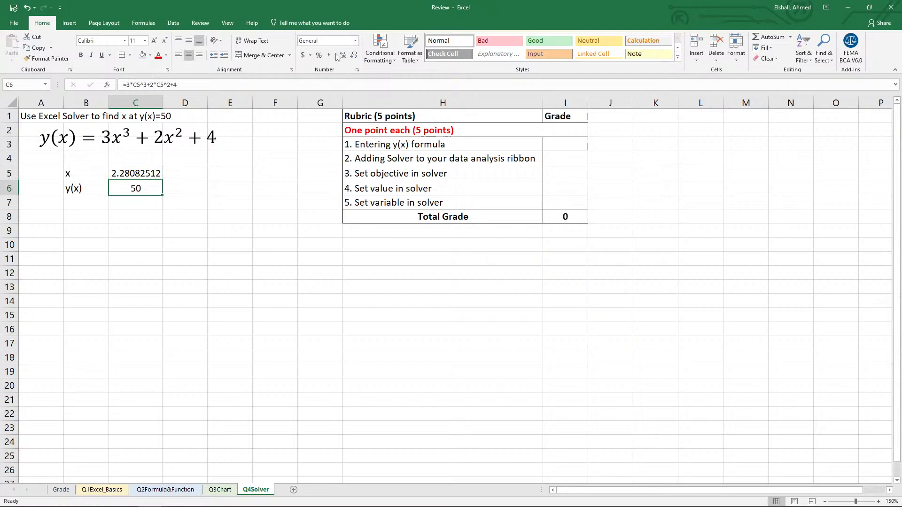
{"action": "left_click", "coordinate": [343, 56]}
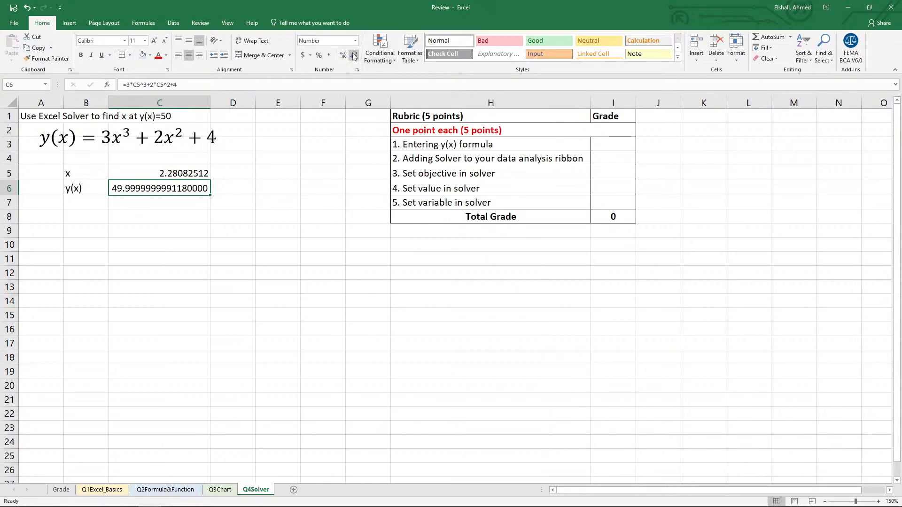
{"action": "left_click", "coordinate": [354, 55]}
{"action": "left_click", "coordinate": [354, 55]}
{"action": "left_click", "coordinate": [354, 56]}
{"action": "left_click", "coordinate": [354, 55]}
{"action": "left_click", "coordinate": [354, 55]}
{"action": "left_click", "coordinate": [354, 55]}
{"action": "left_click", "coordinate": [354, 55]}
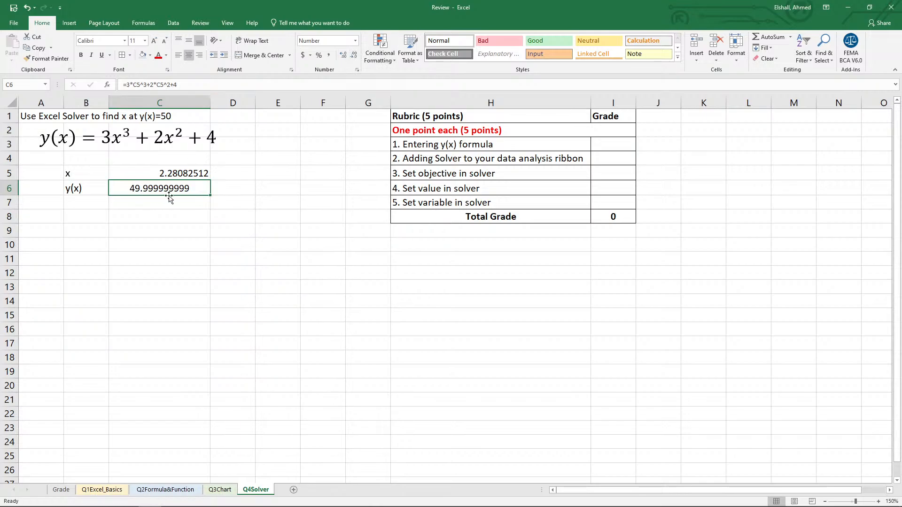
{"action": "left_click", "coordinate": [209, 243]}
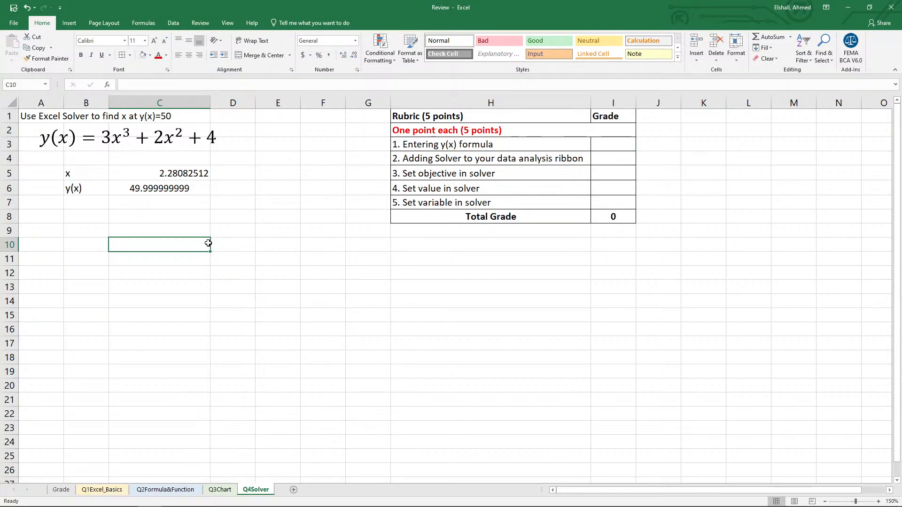
Enter a grade of 1 for the y(x) formula and adding Solver criteria in the Q4 rubric.
{"action": "left_click", "coordinate": [611, 146]}
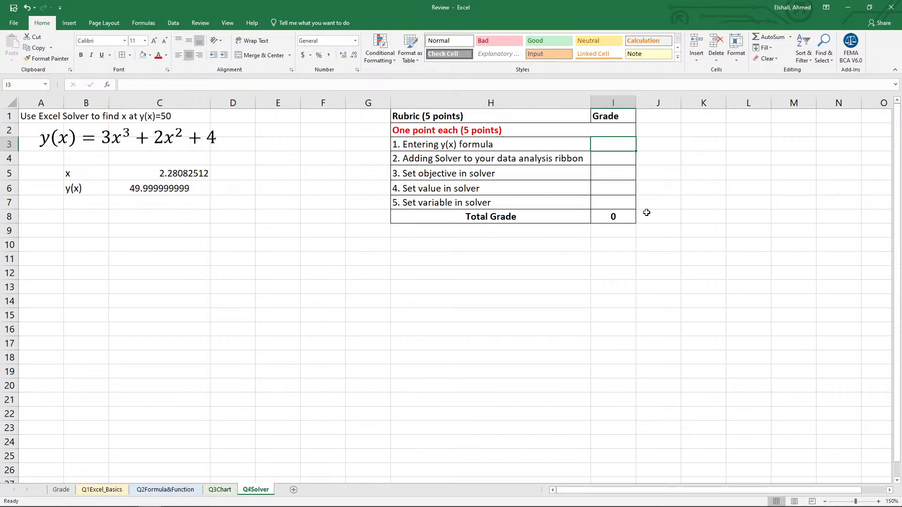
{"action": "type", "text": "1"}
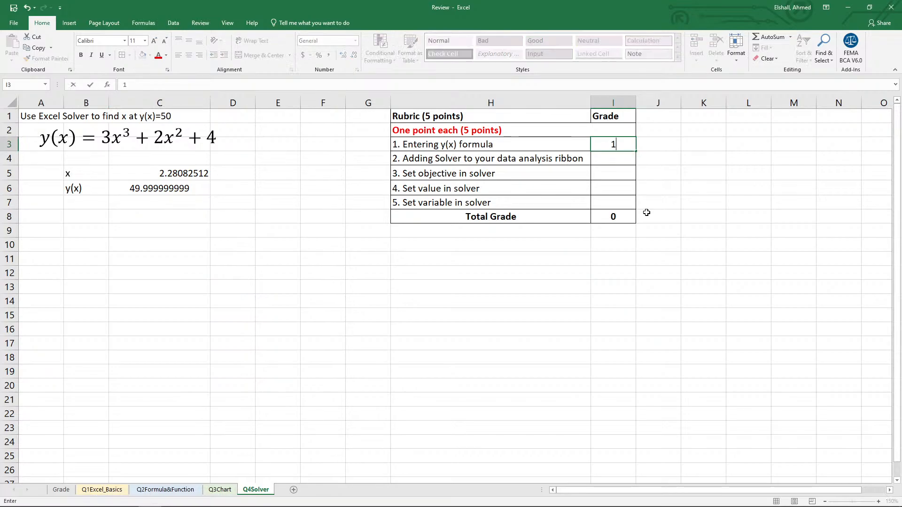
{"action": "key", "text": "Return"}
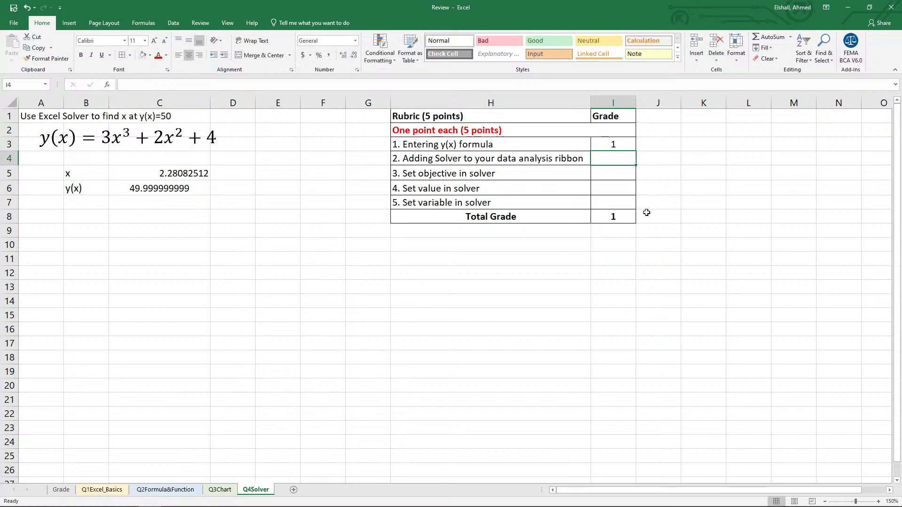
{"action": "type", "text": "1"}
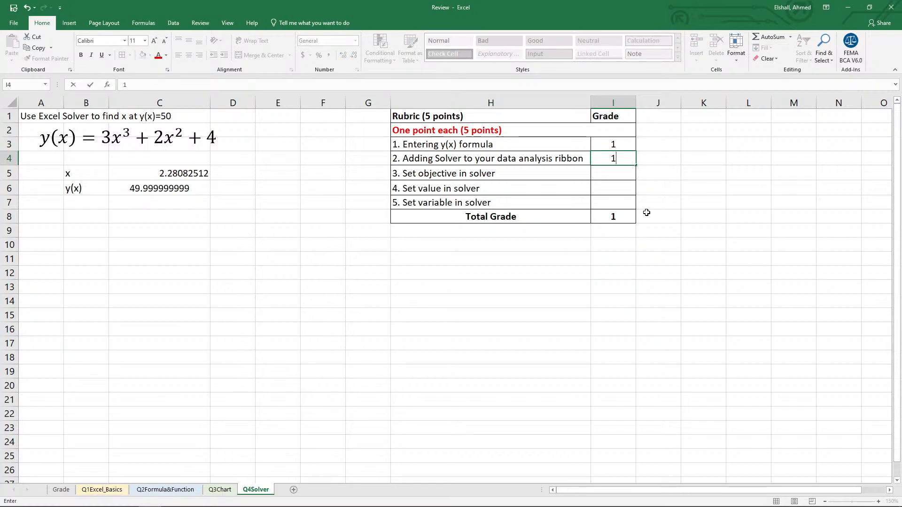
{"action": "key", "text": "Return"}
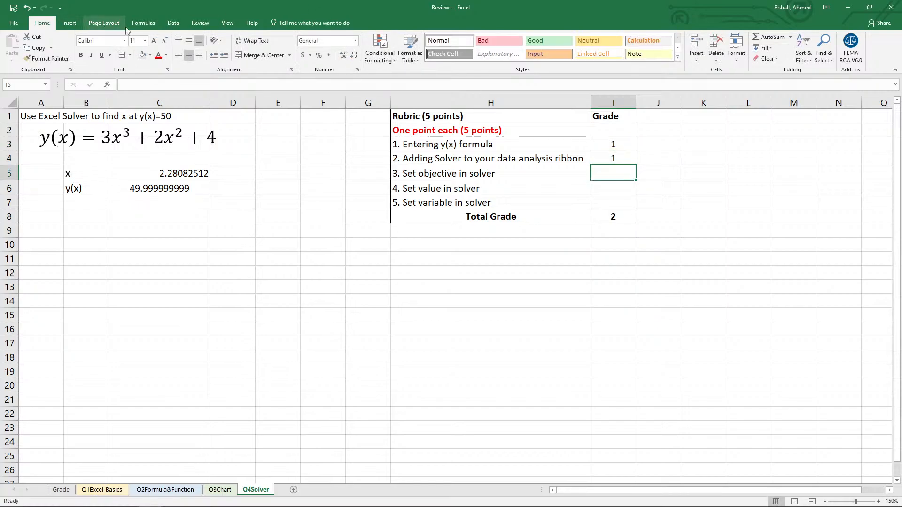
Enter a grade of 1 for each of the Solver objective, value and variable criteria in the rubric.
{"action": "left_click", "coordinate": [174, 22]}
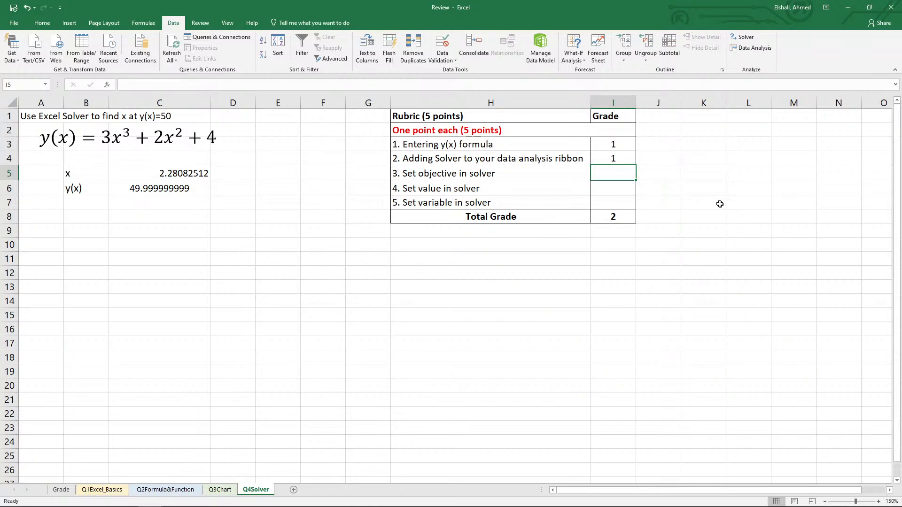
{"action": "type", "text": "1"}
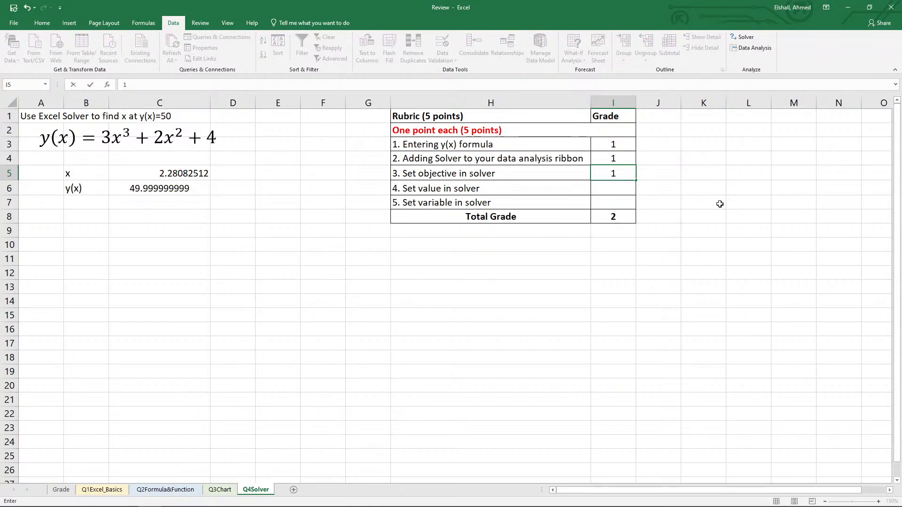
{"action": "key", "text": "Return"}
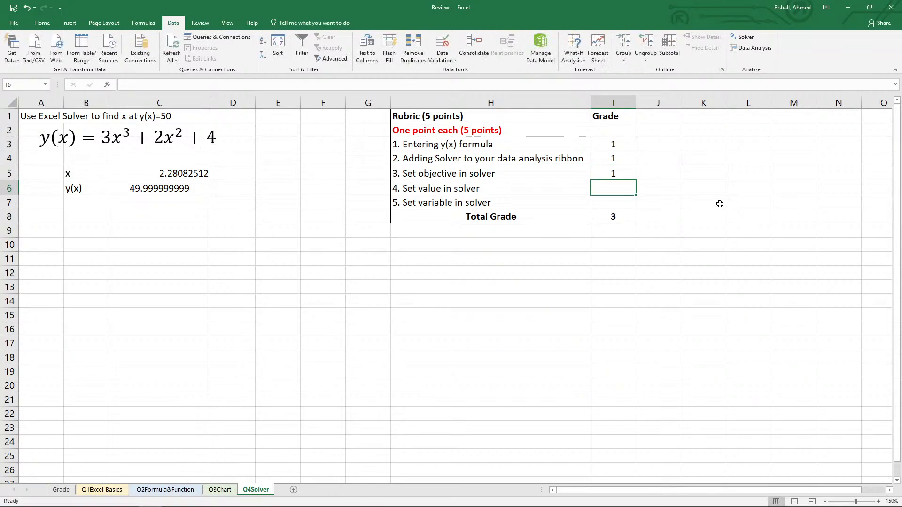
{"action": "type", "text": "1"}
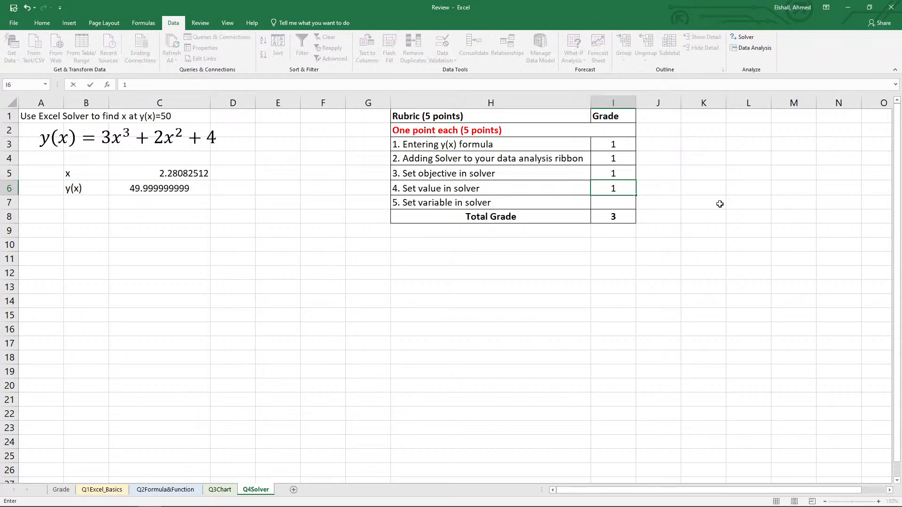
{"action": "key", "text": "Return"}
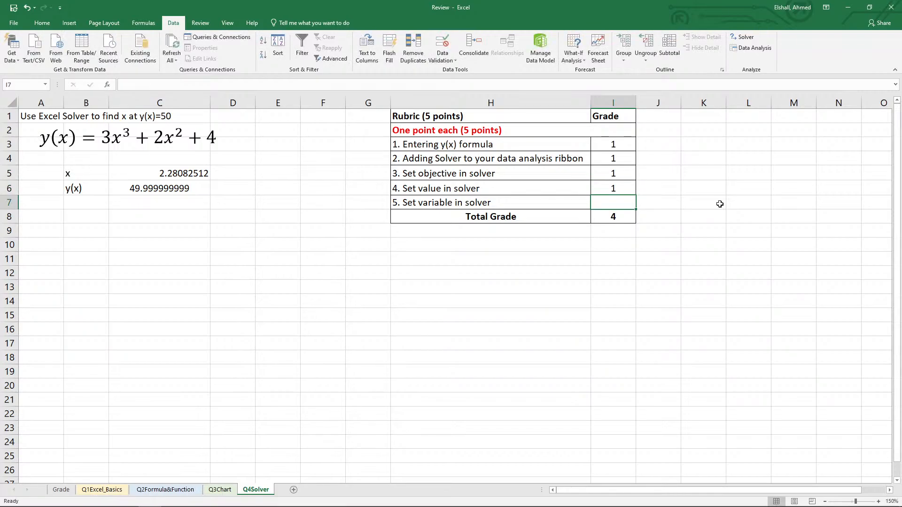
{"action": "type", "text": "1"}
{"action": "key", "text": "Return"}
{"action": "key", "text": "Left"}
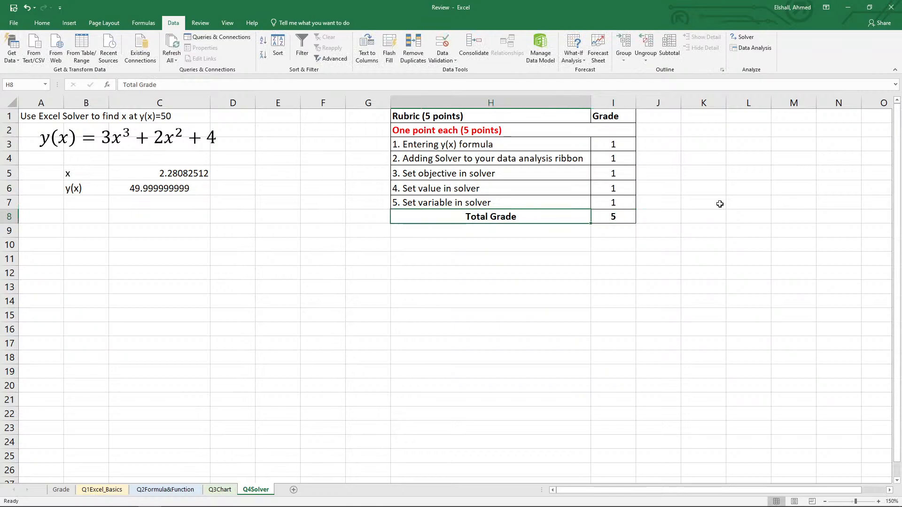
Check the Total Grade cell and its formula on the Grade sheet.
{"action": "left_click", "coordinate": [55, 491]}
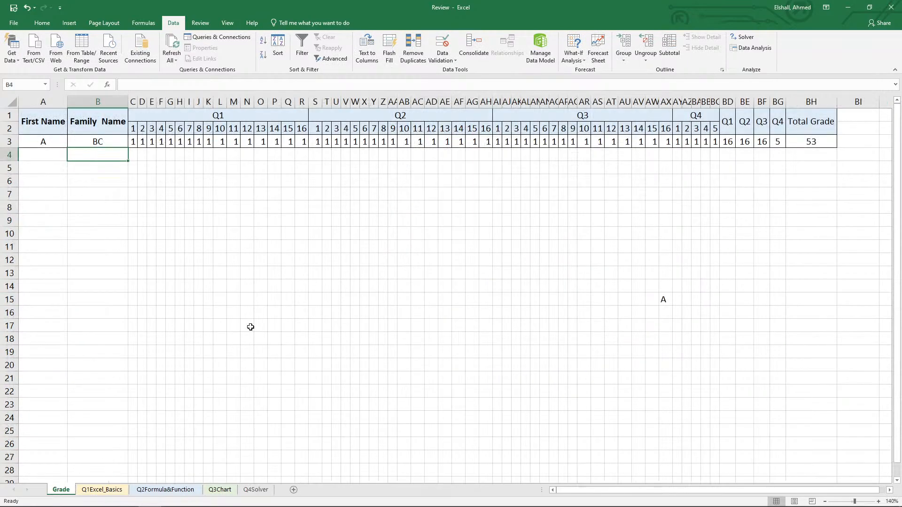
{"action": "left_click", "coordinate": [823, 144]}
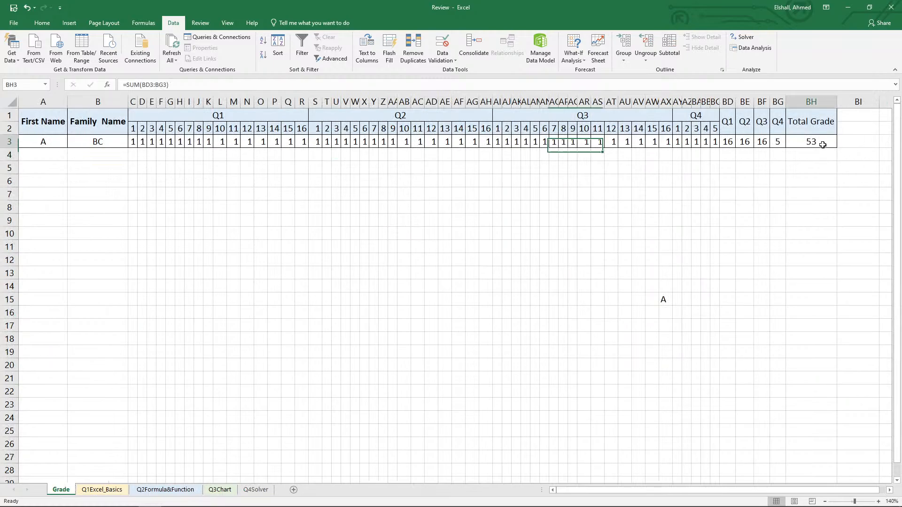